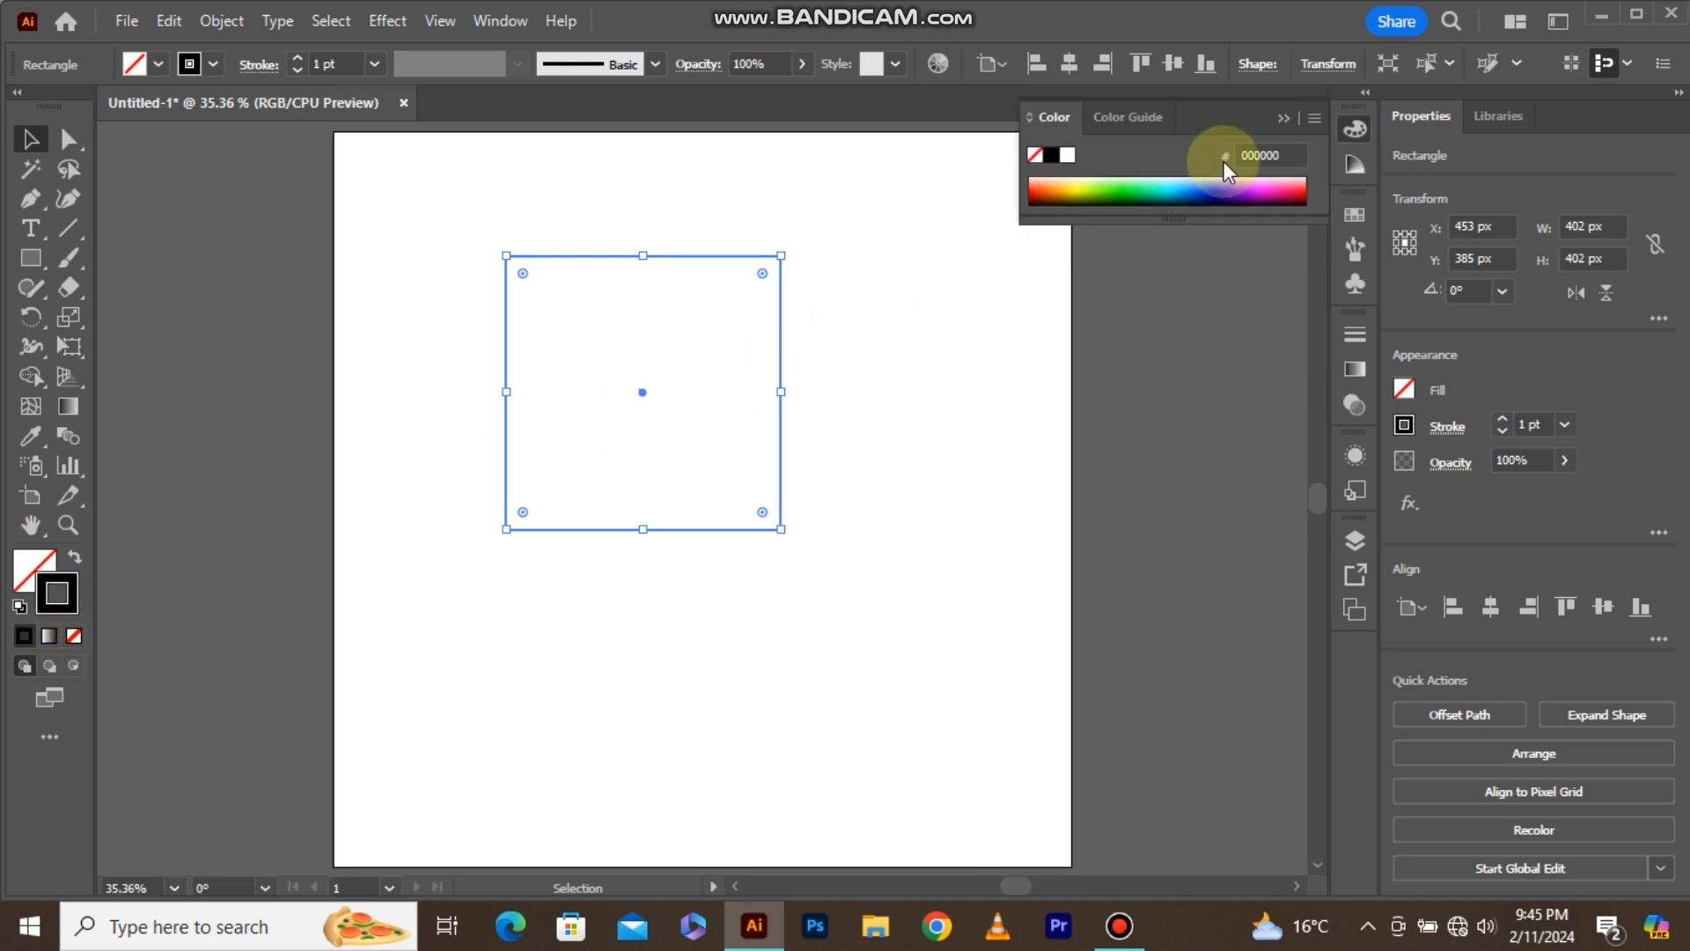
Centre the square on the artboard both ways and enlarge it from its centre to about 440 px.
click(1282, 118)
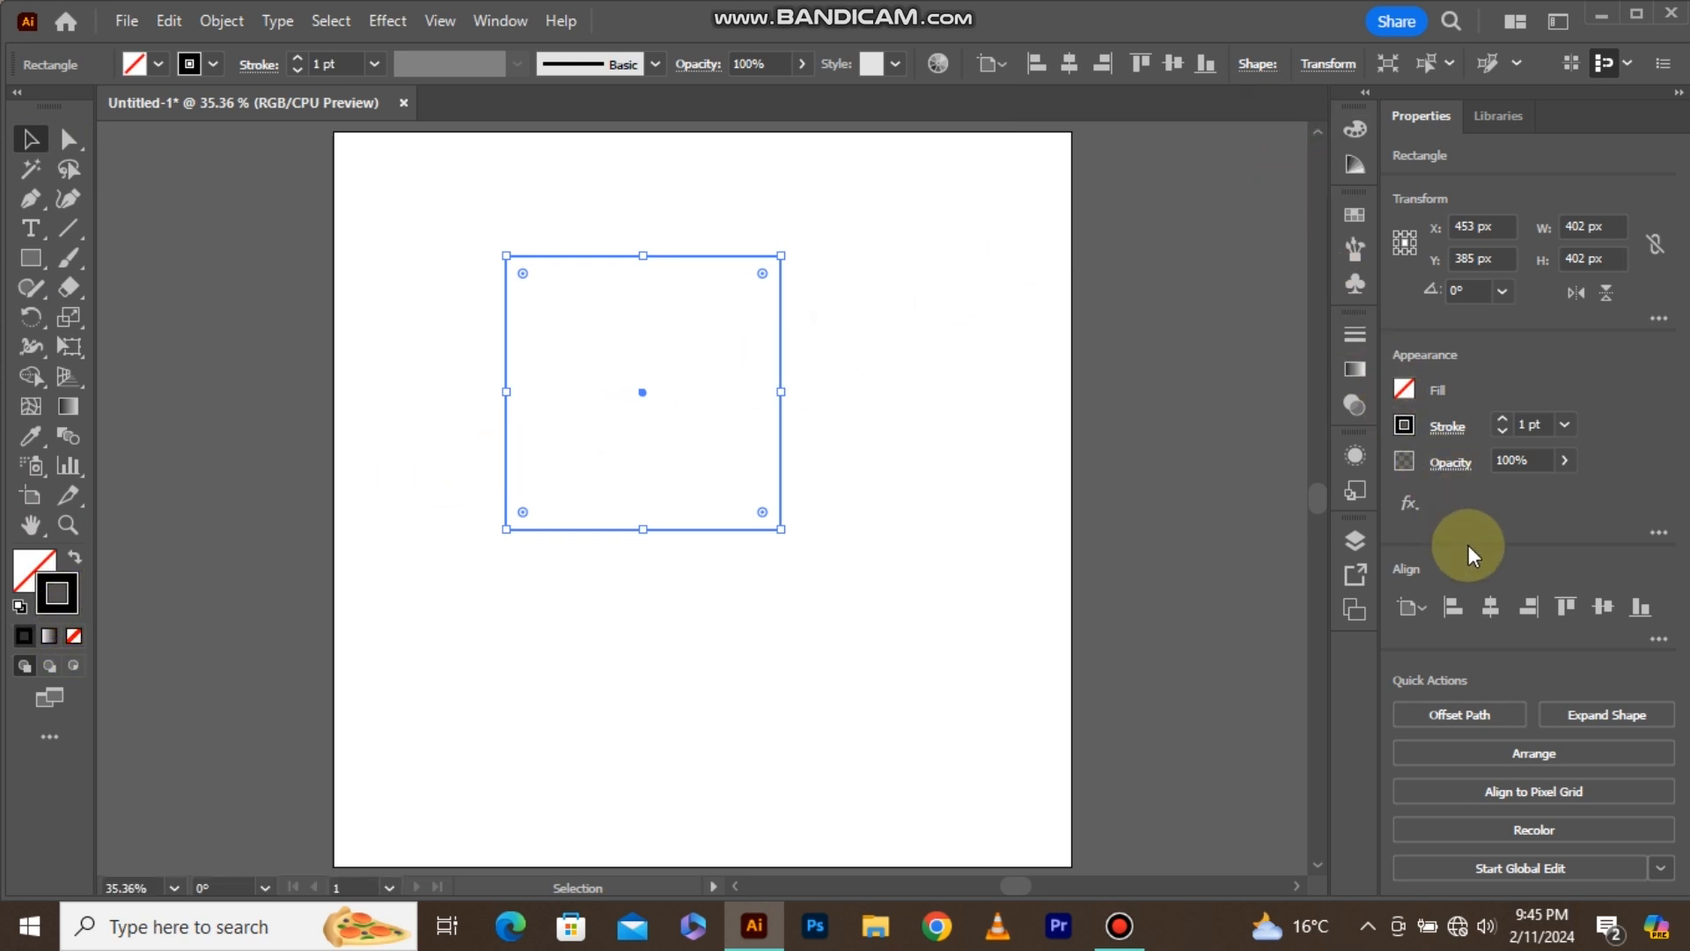
click(1489, 606)
click(1600, 606)
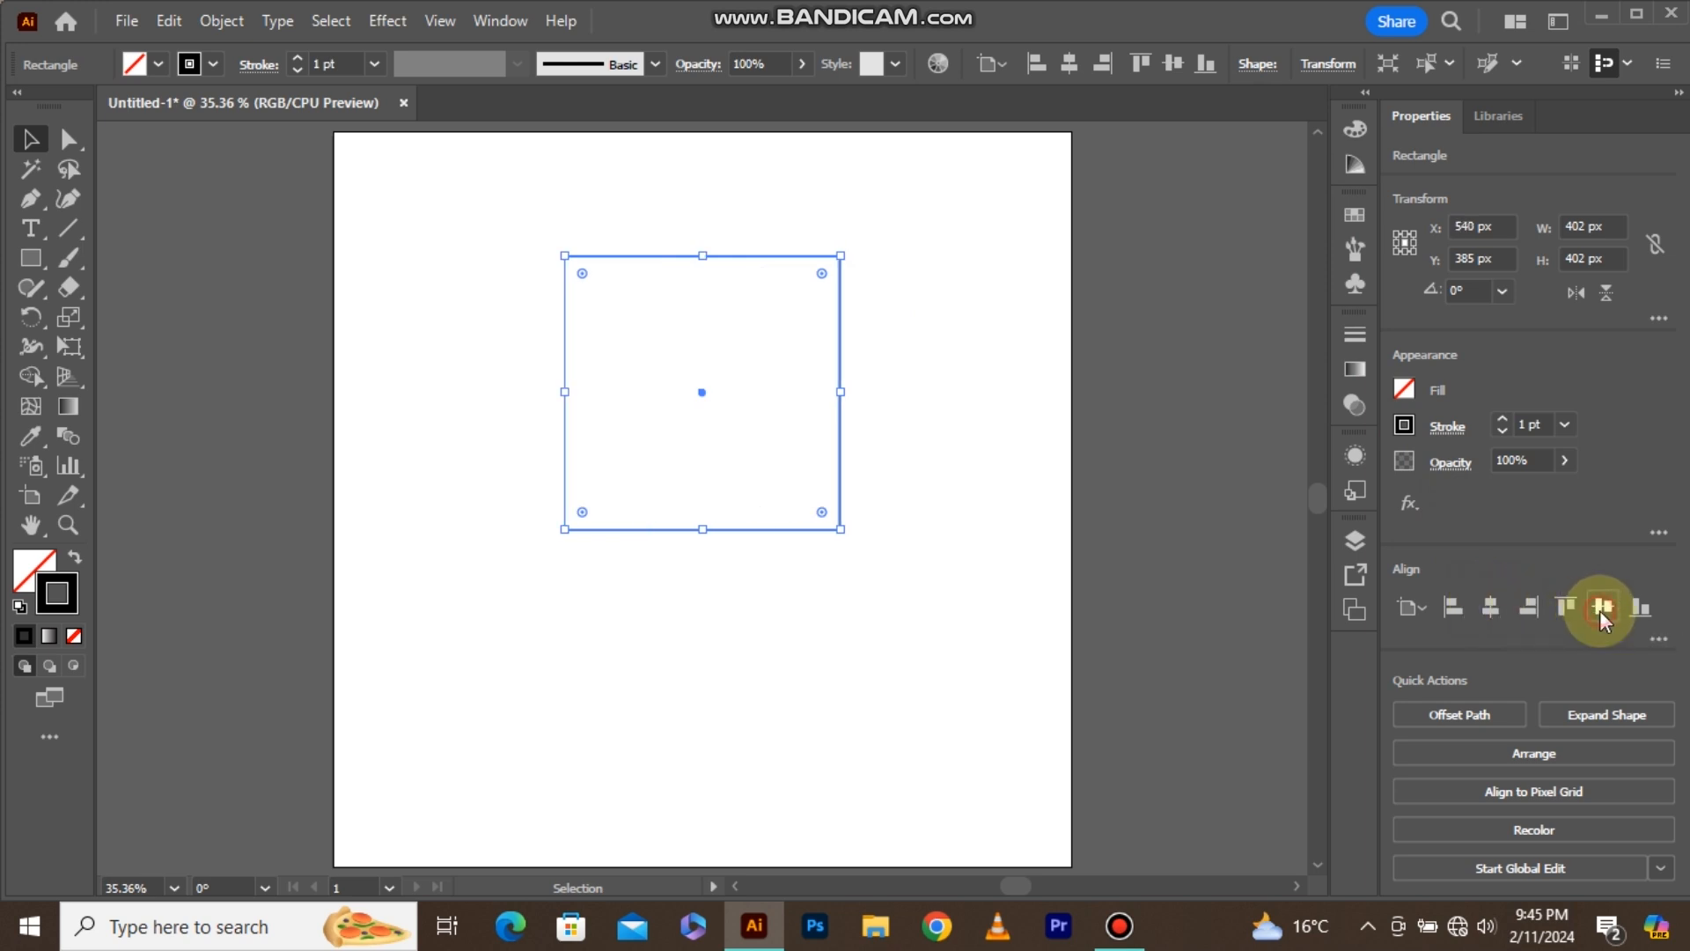
drag(843, 635, 859, 647)
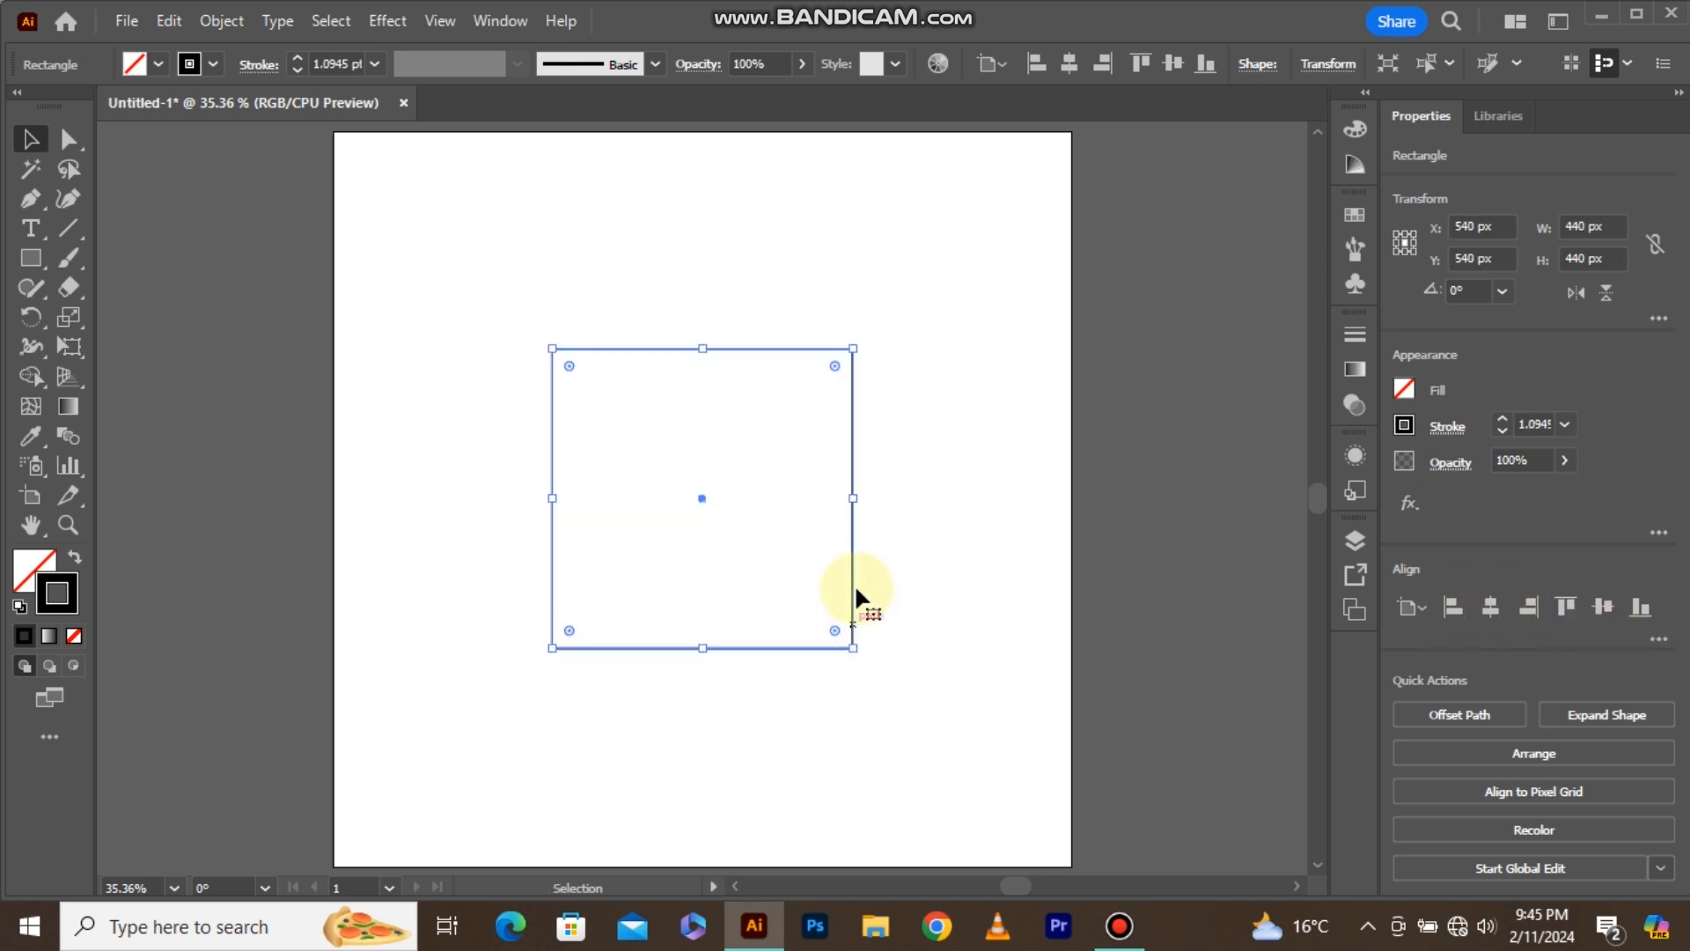
click(895, 460)
Draw a vertical line about 875 px long over the square's left edge and copy it onto the right edge.
click(69, 229)
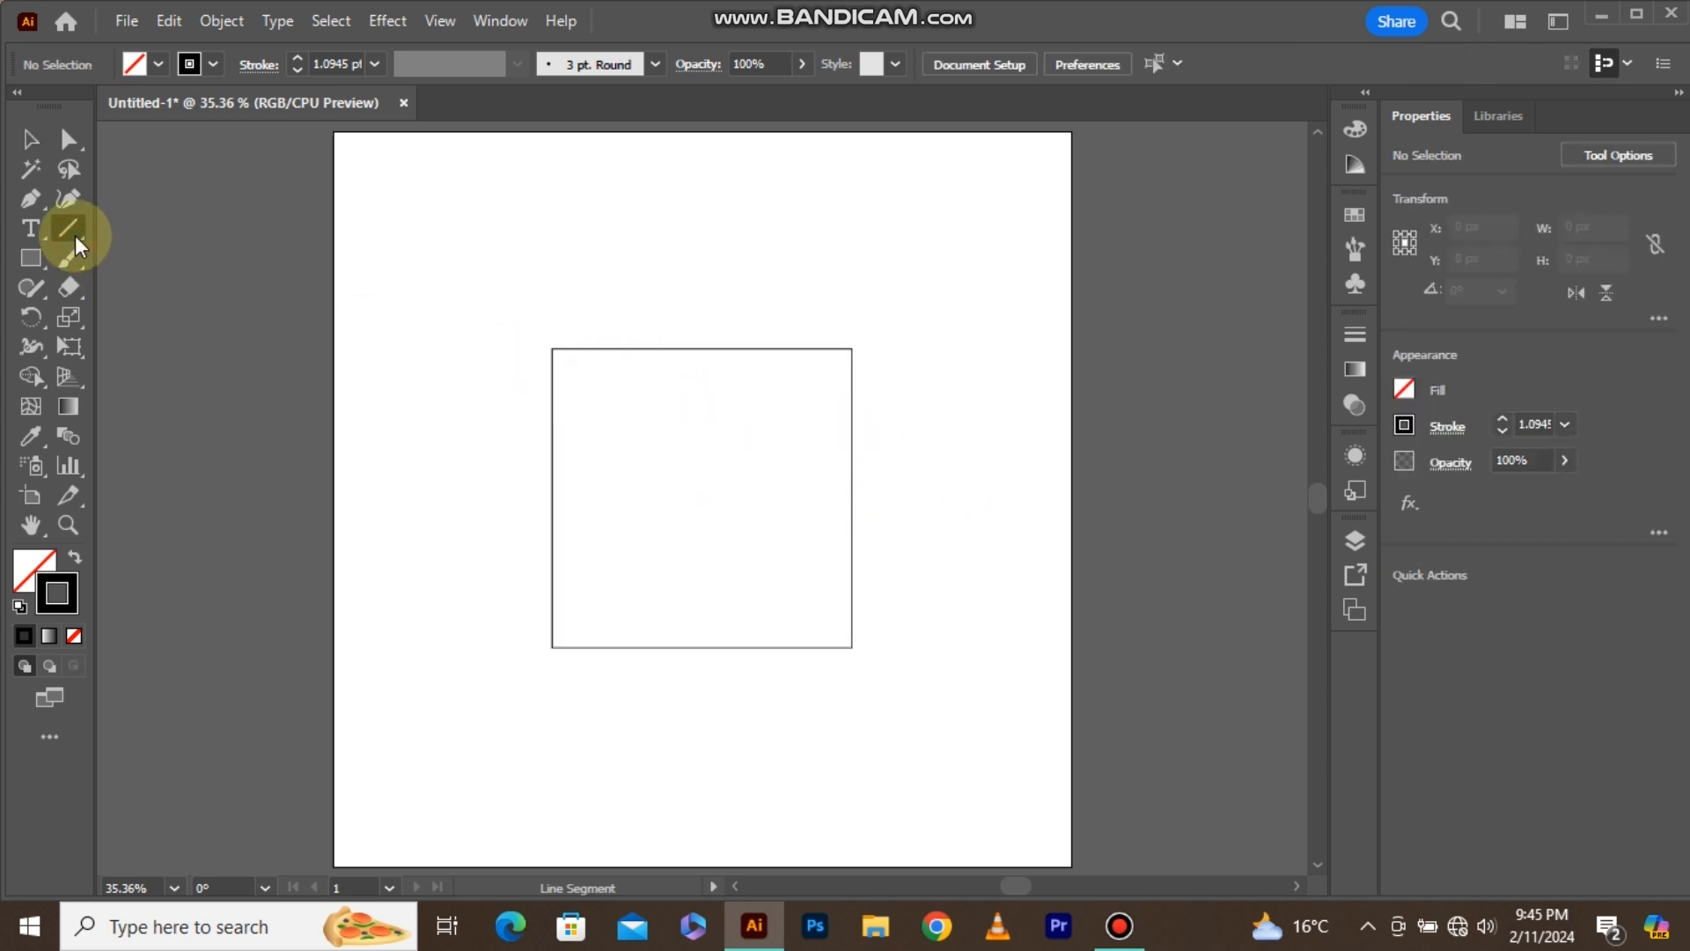
drag(548, 153, 562, 747)
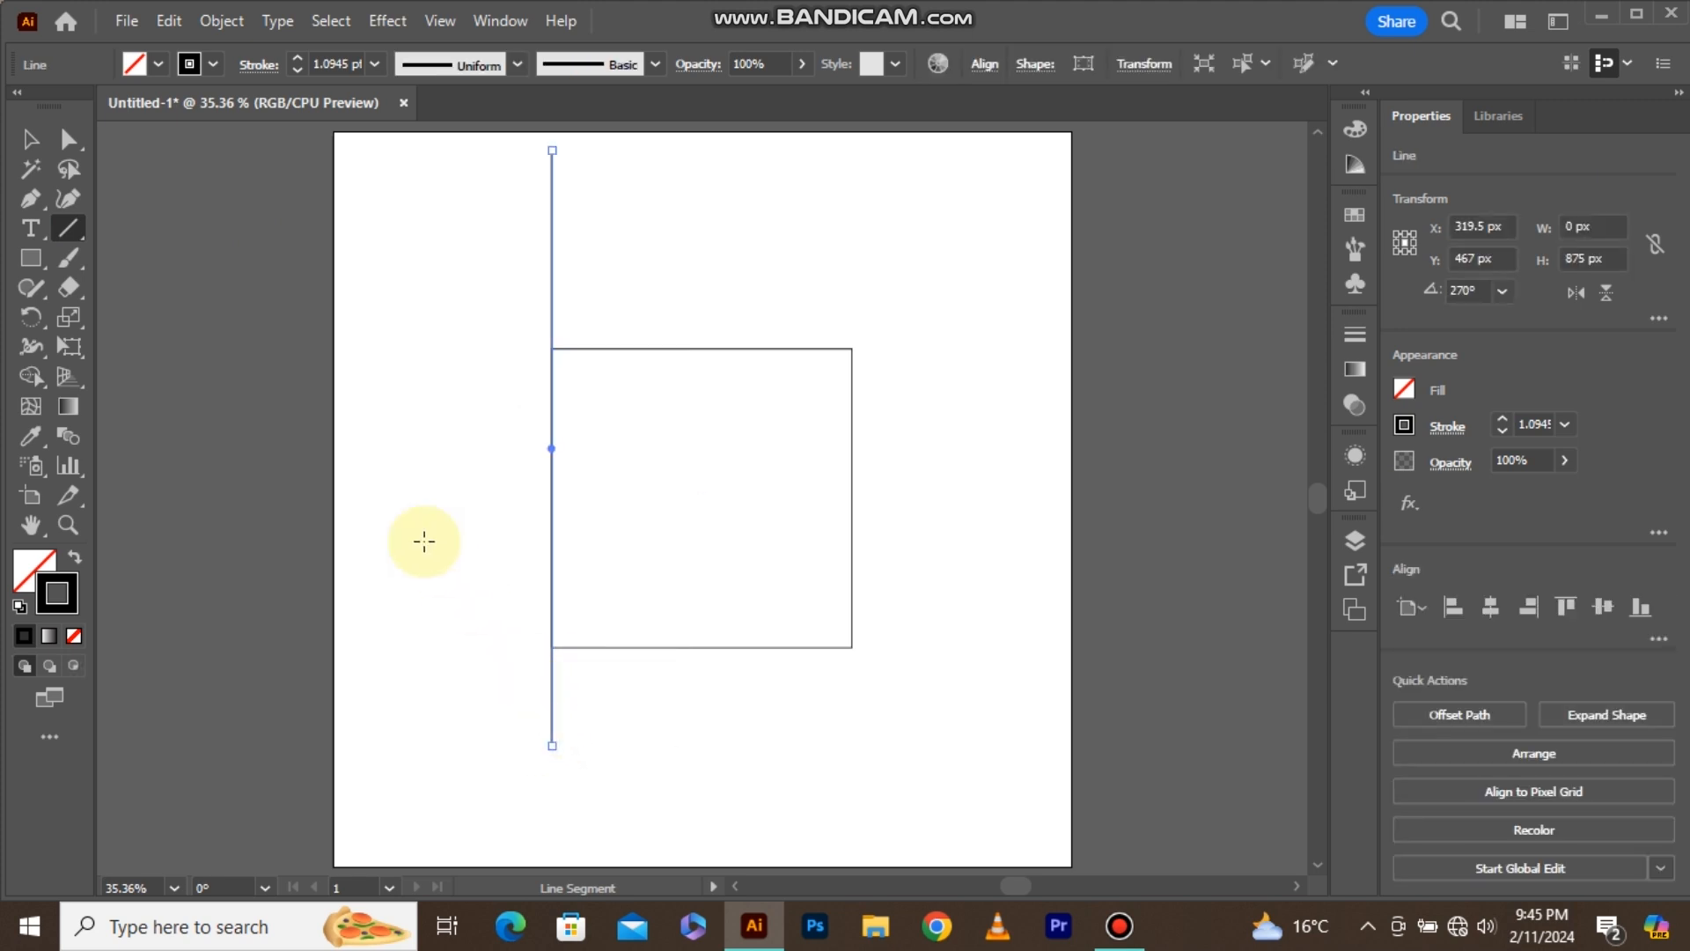
click(42, 145)
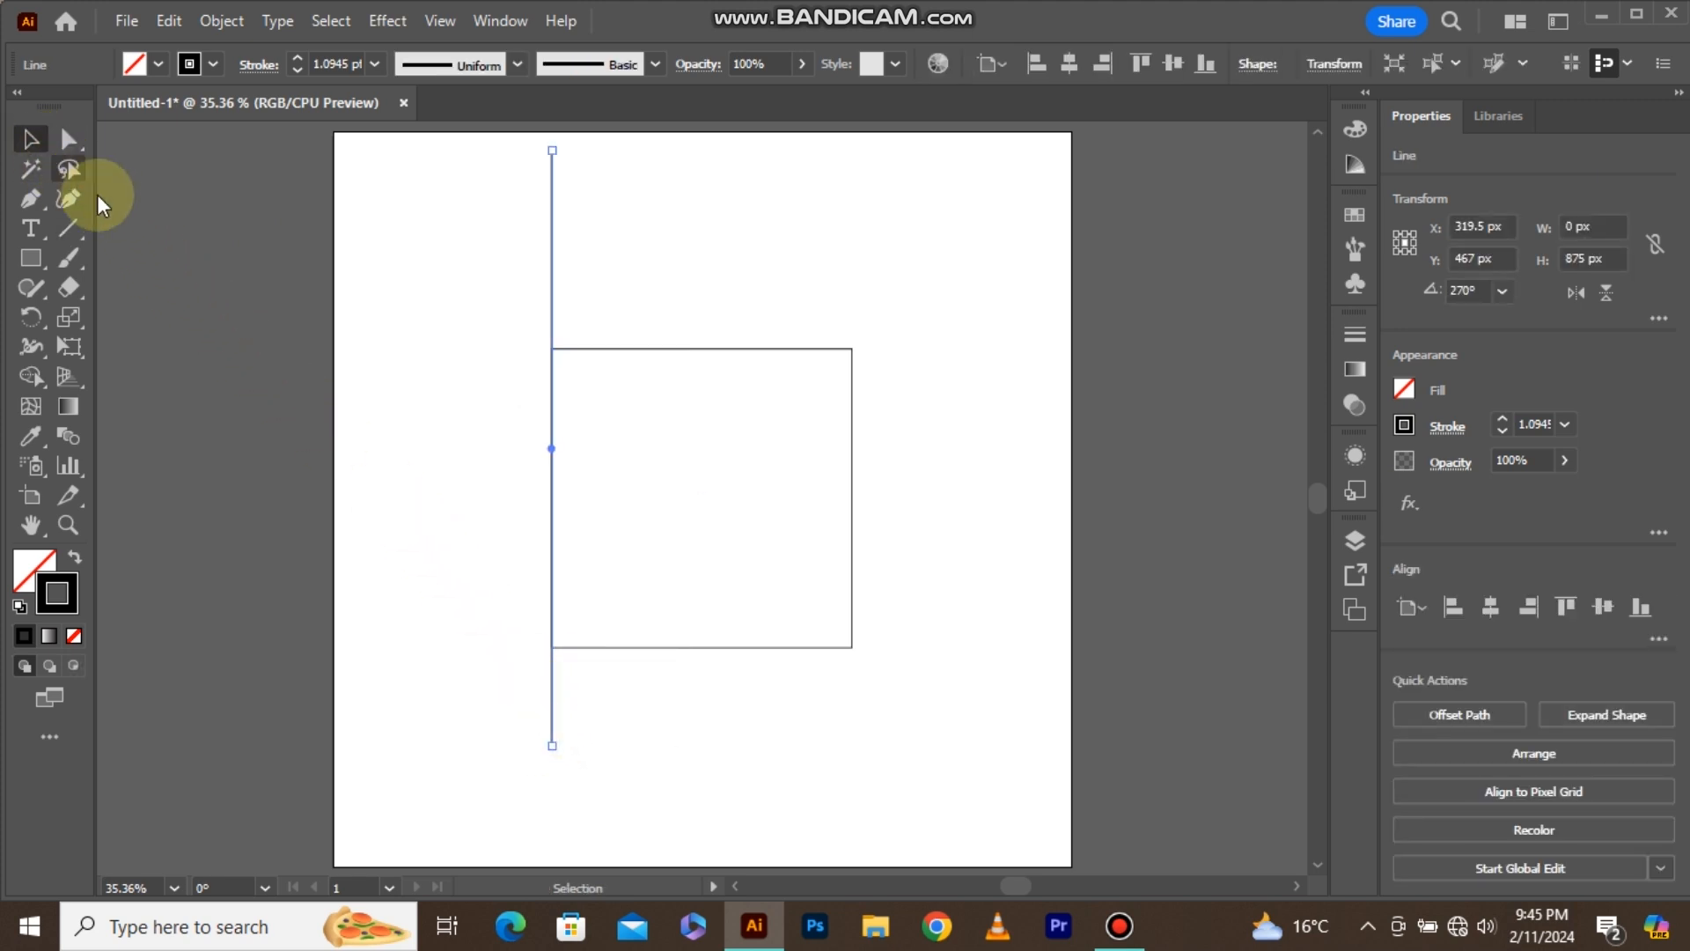
drag(548, 442, 851, 477)
Blend the two vertical lines together with the Blend tool.
drag(917, 192, 530, 232)
click(71, 435)
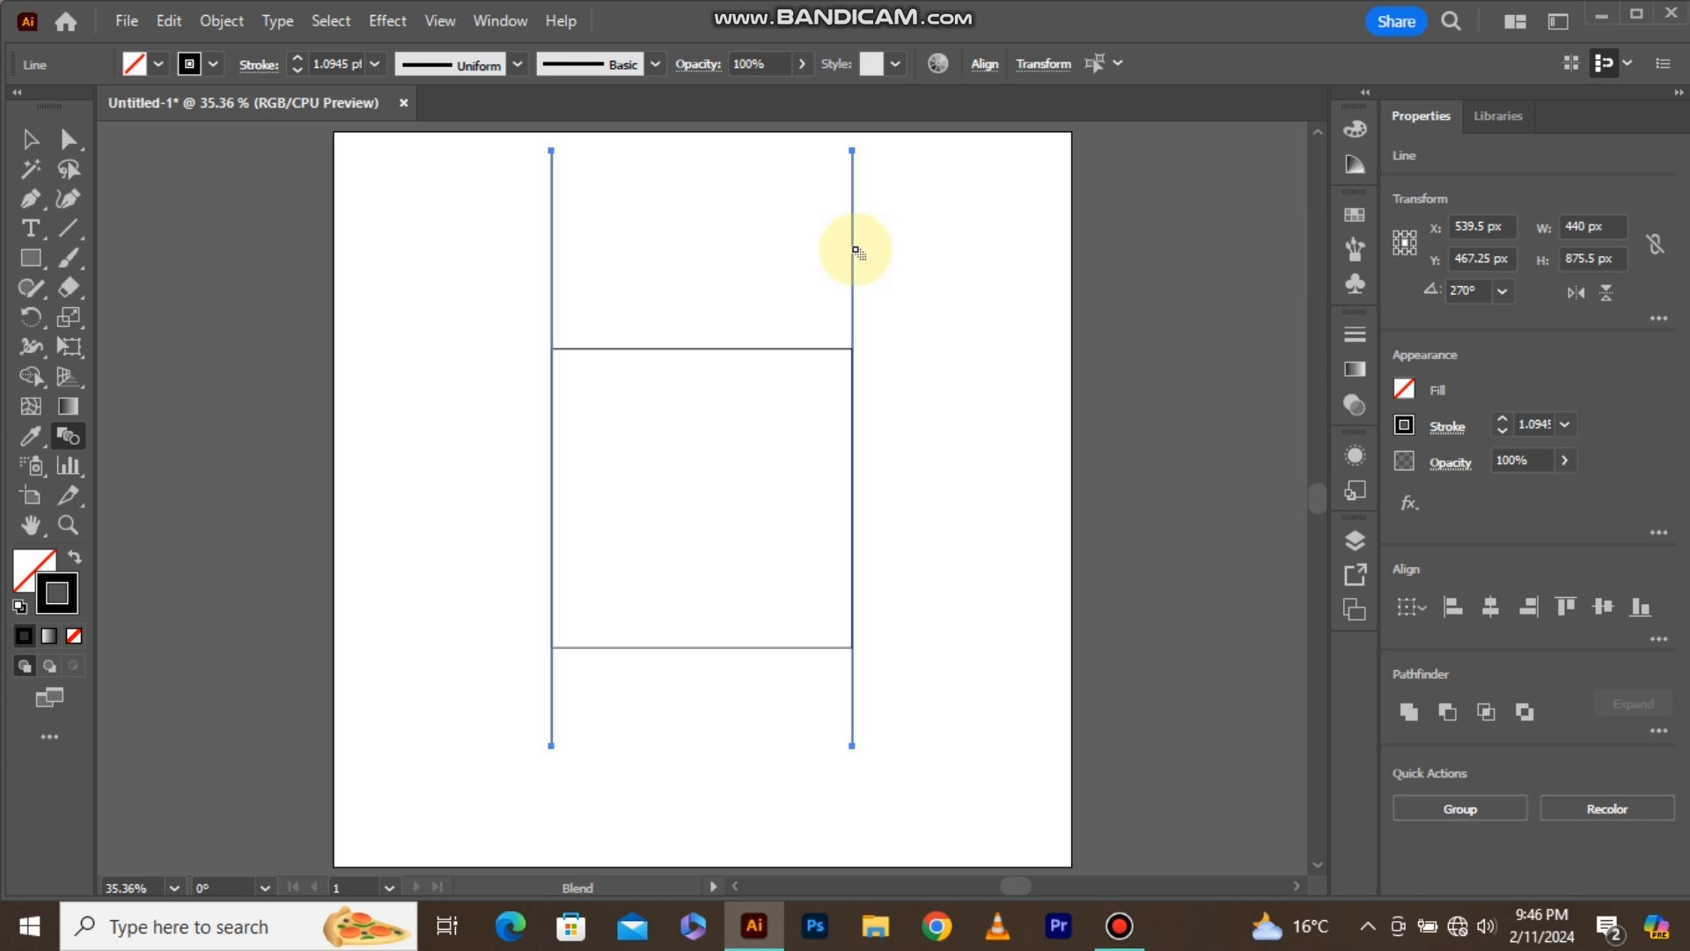
click(854, 253)
click(39, 145)
click(193, 62)
Set the blend's spacing to Specified Steps with a value of 8.
click(222, 24)
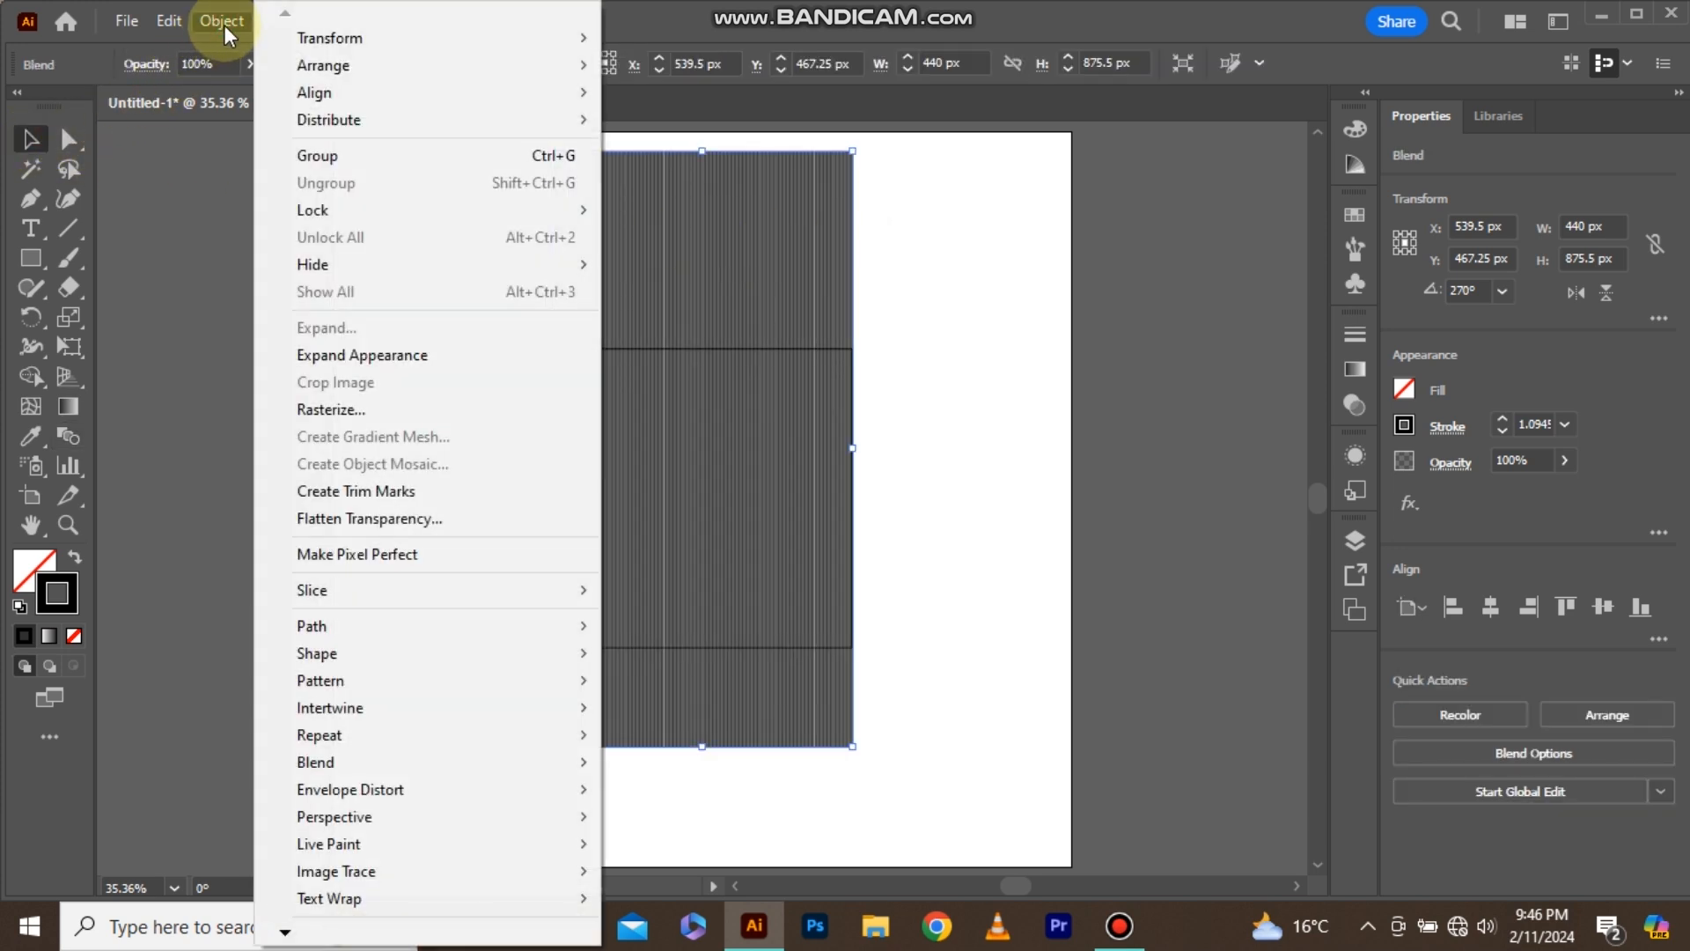
mouse_move(447, 761)
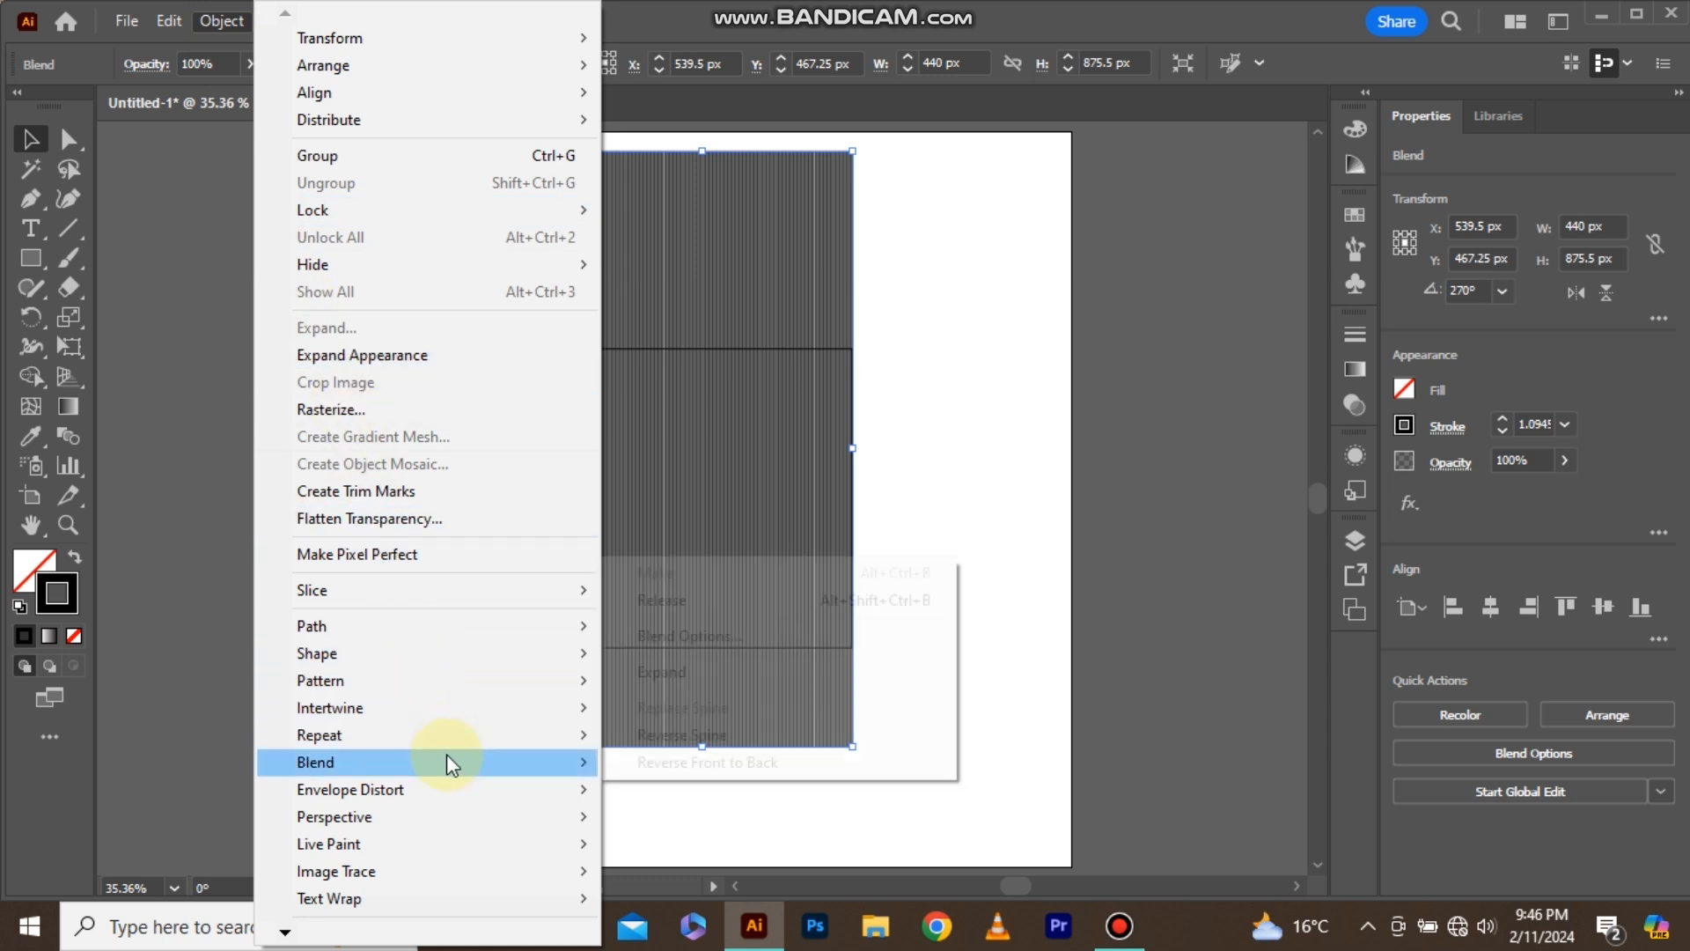
click(674, 635)
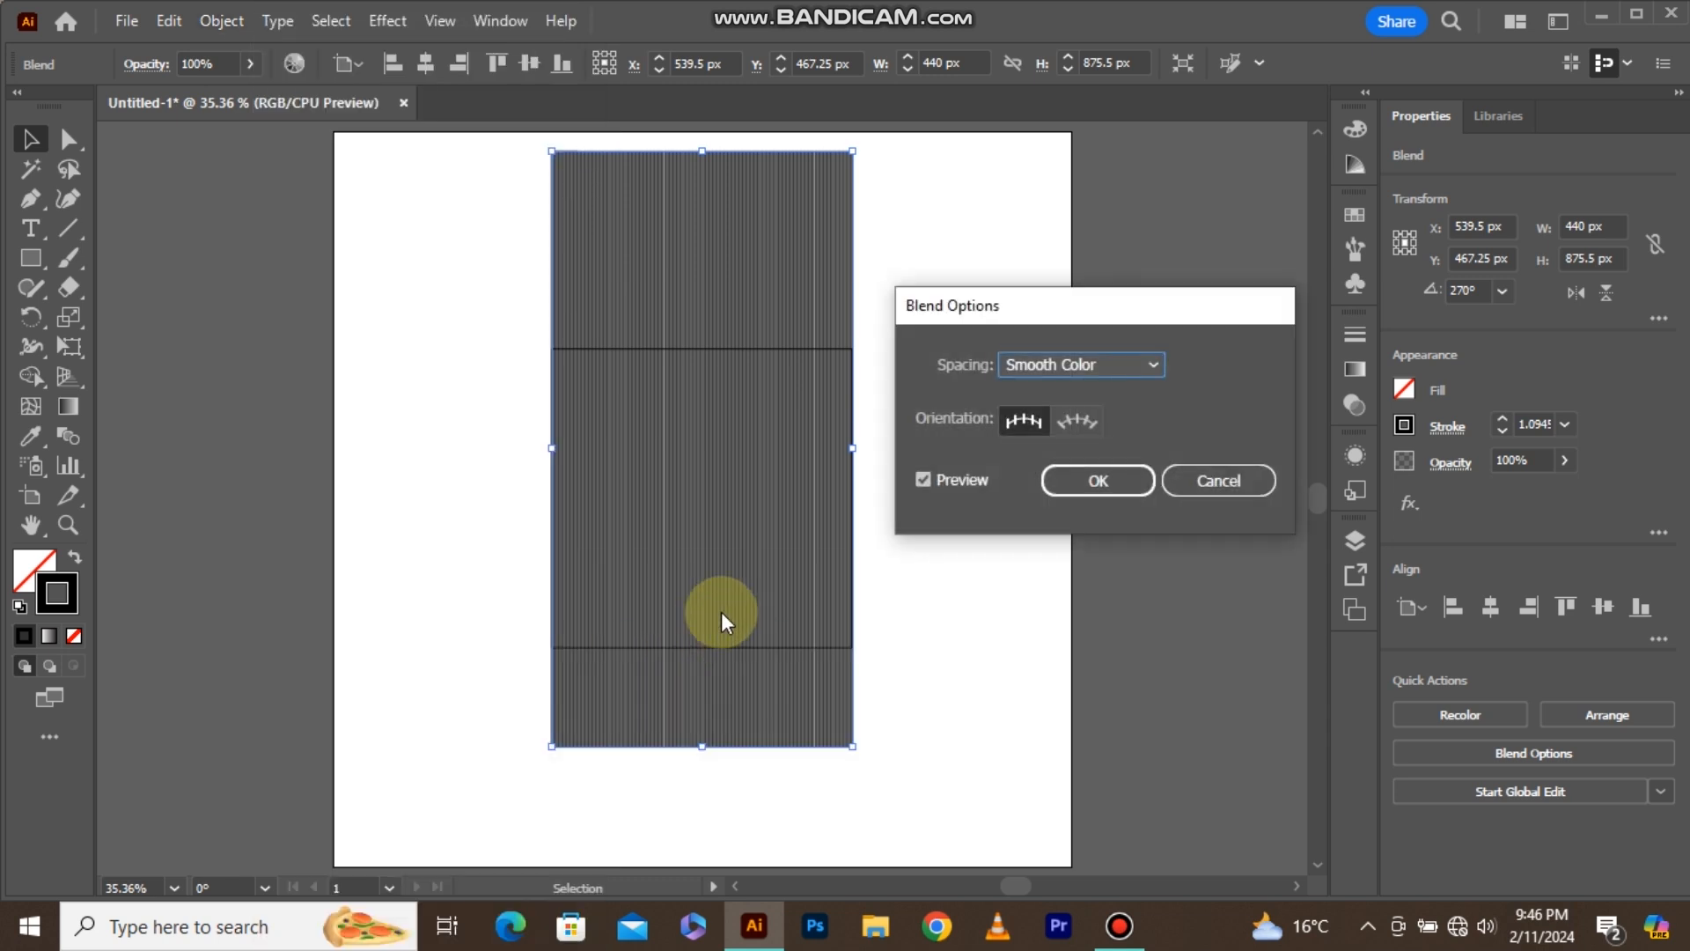
click(1116, 377)
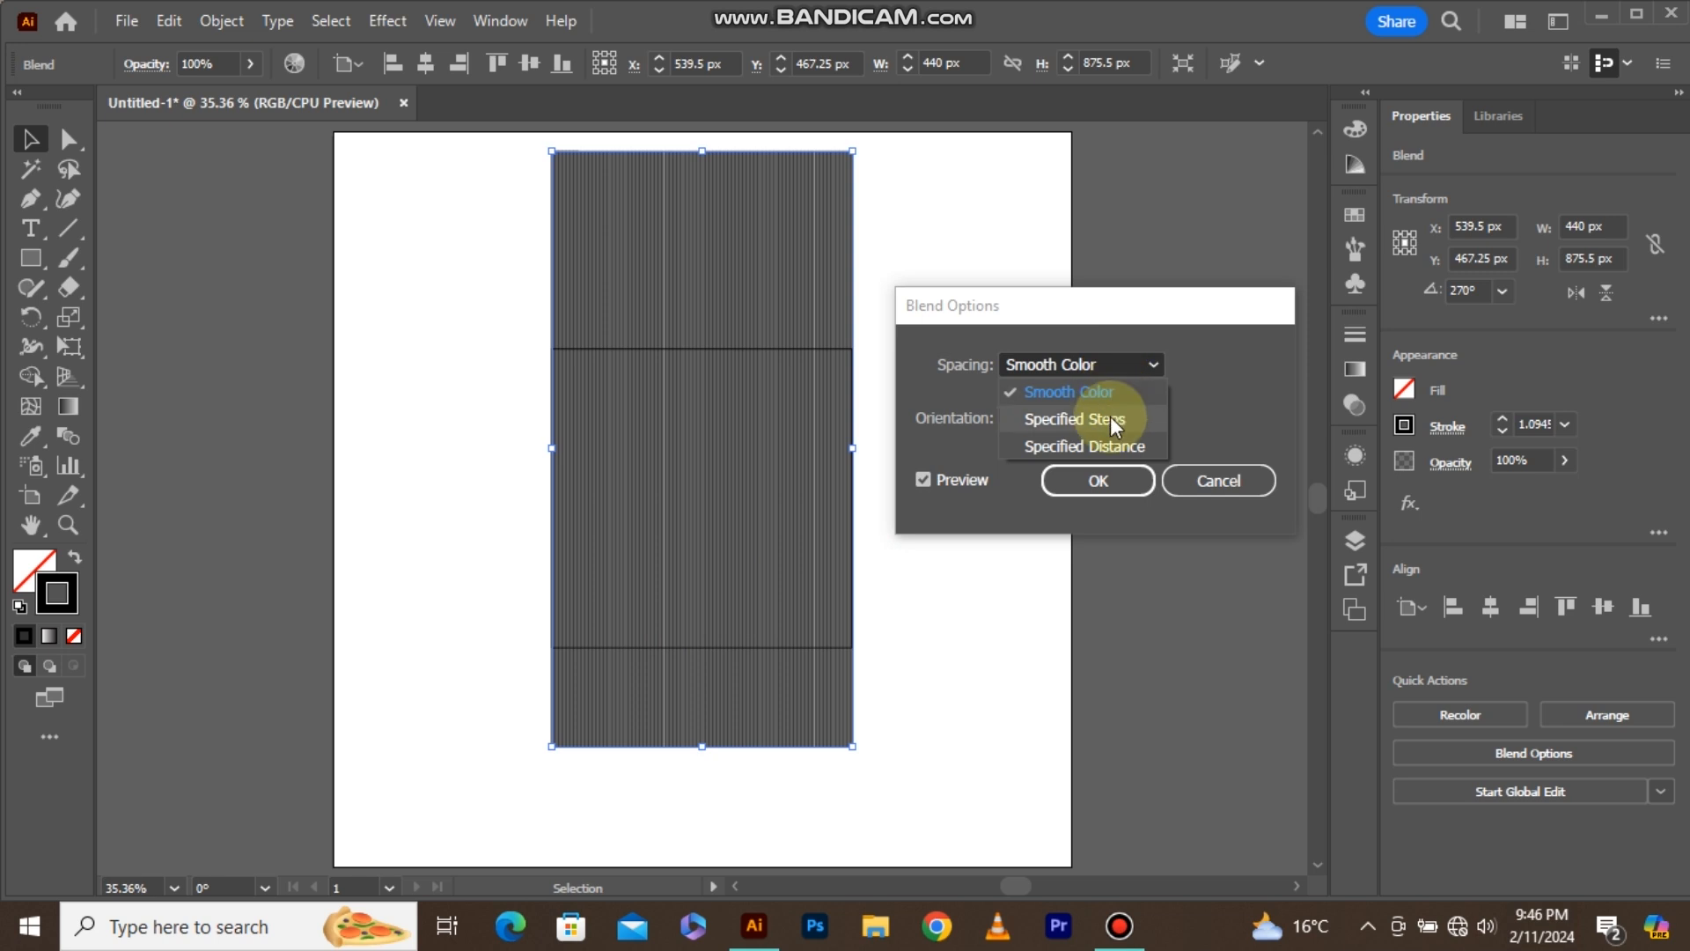
click(1111, 418)
key(BackSpace)
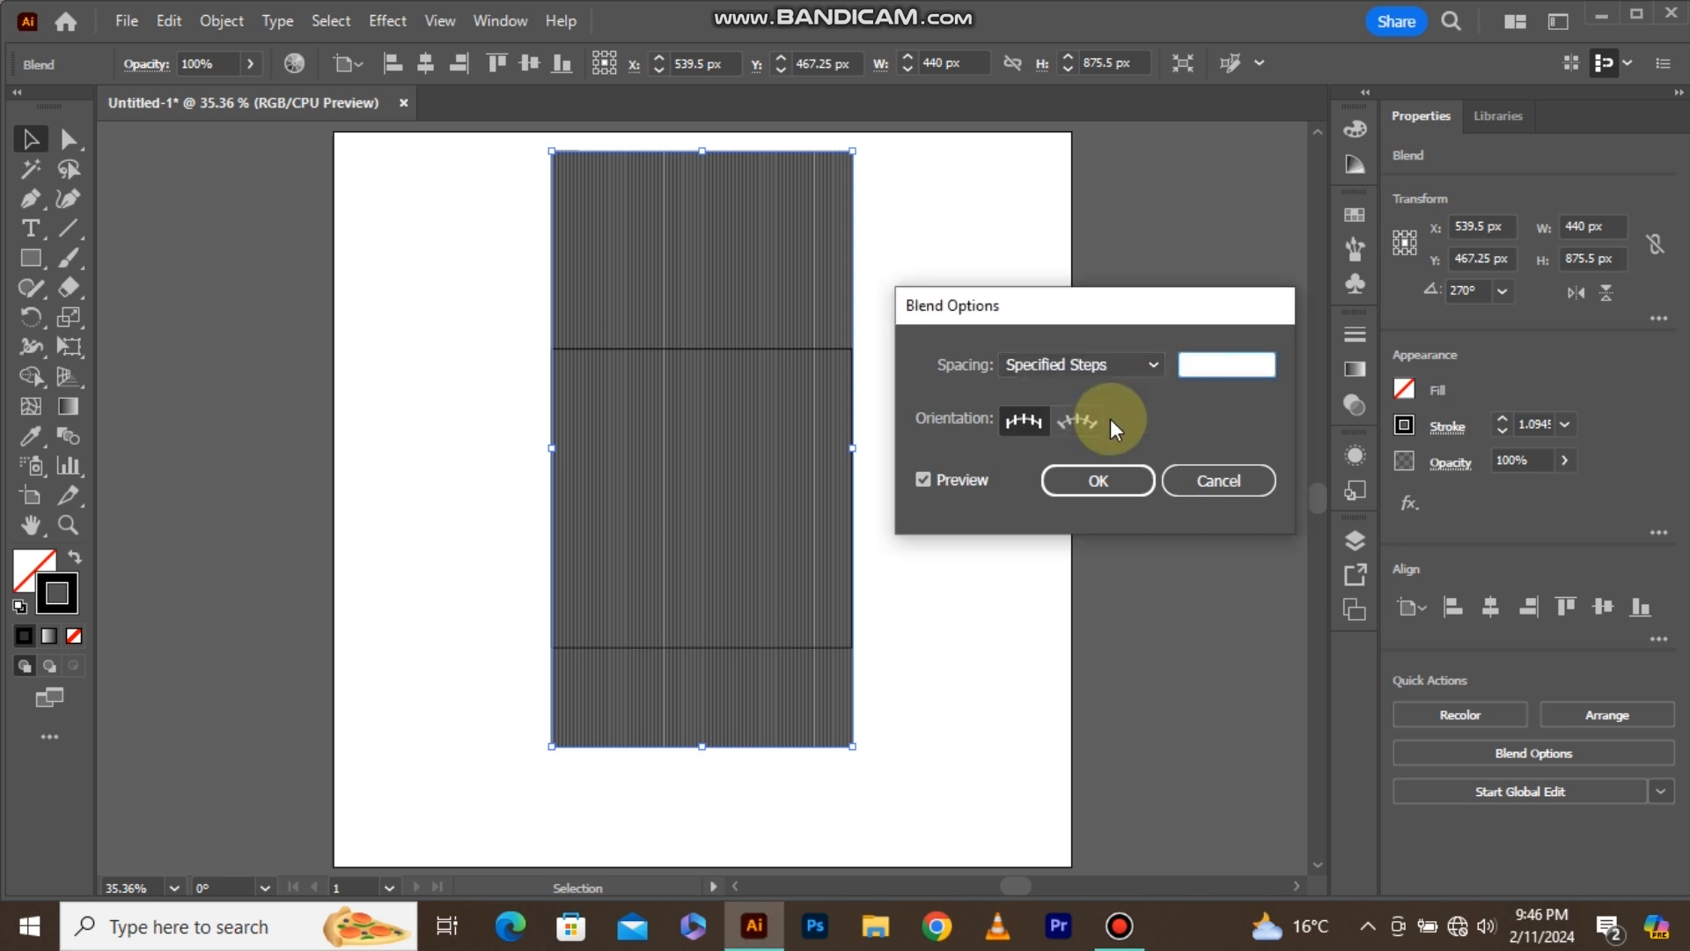
text(8)
click(1100, 480)
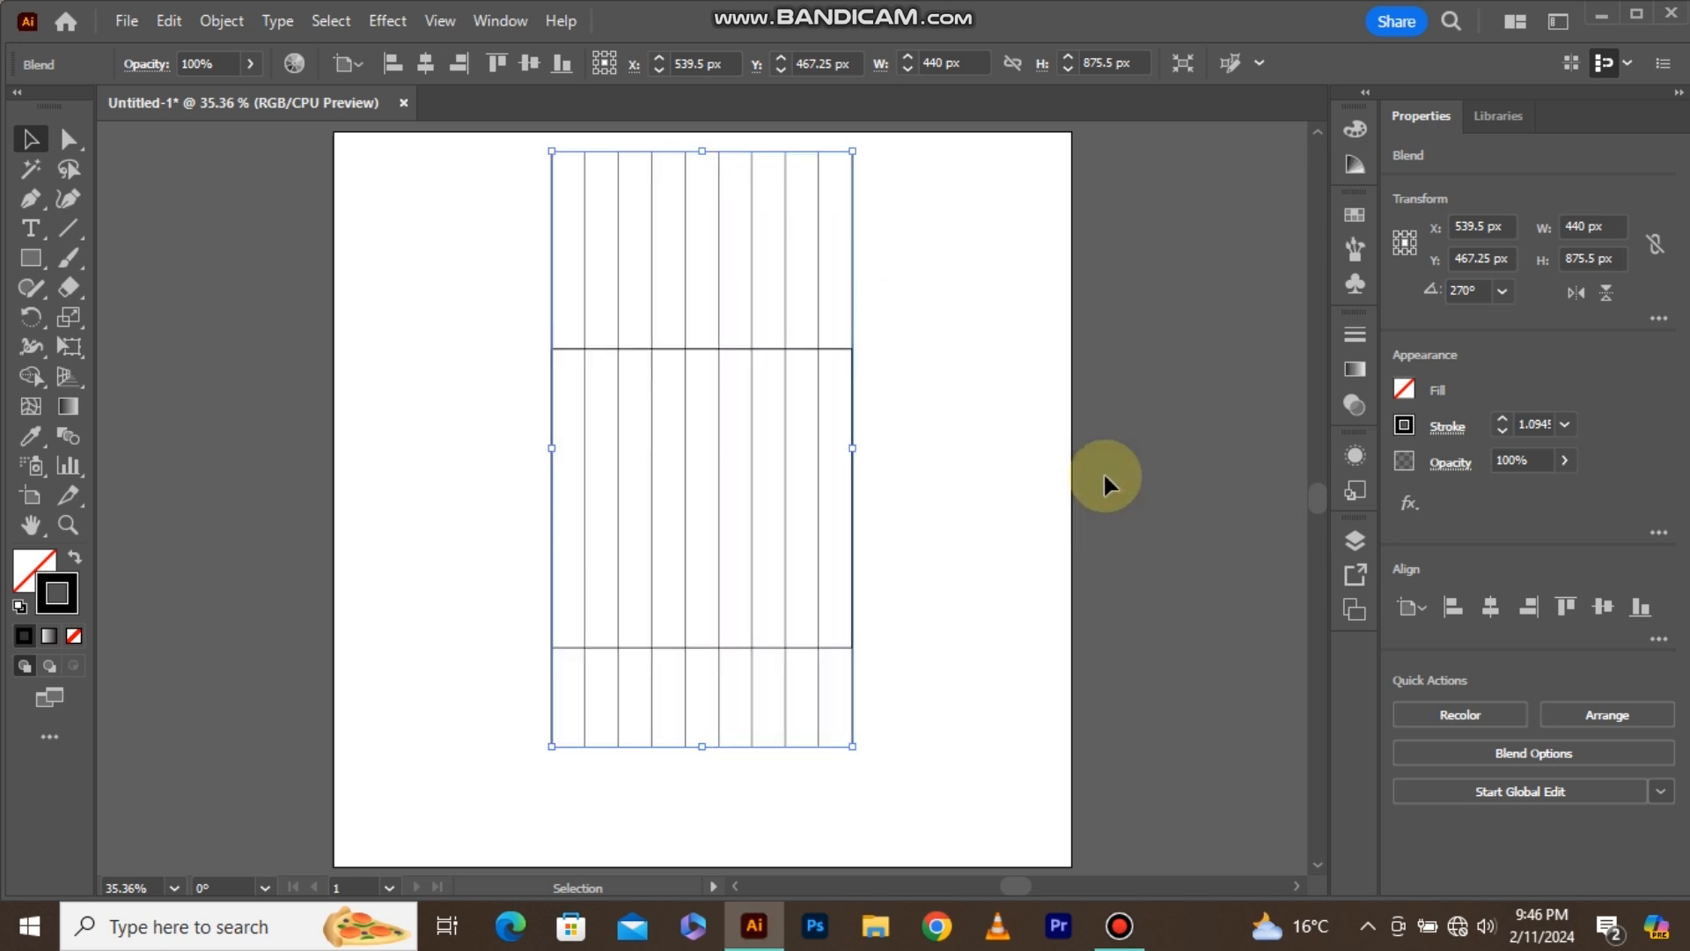
Centre the blended lines horizontally and vertically on the artboard.
click(1486, 613)
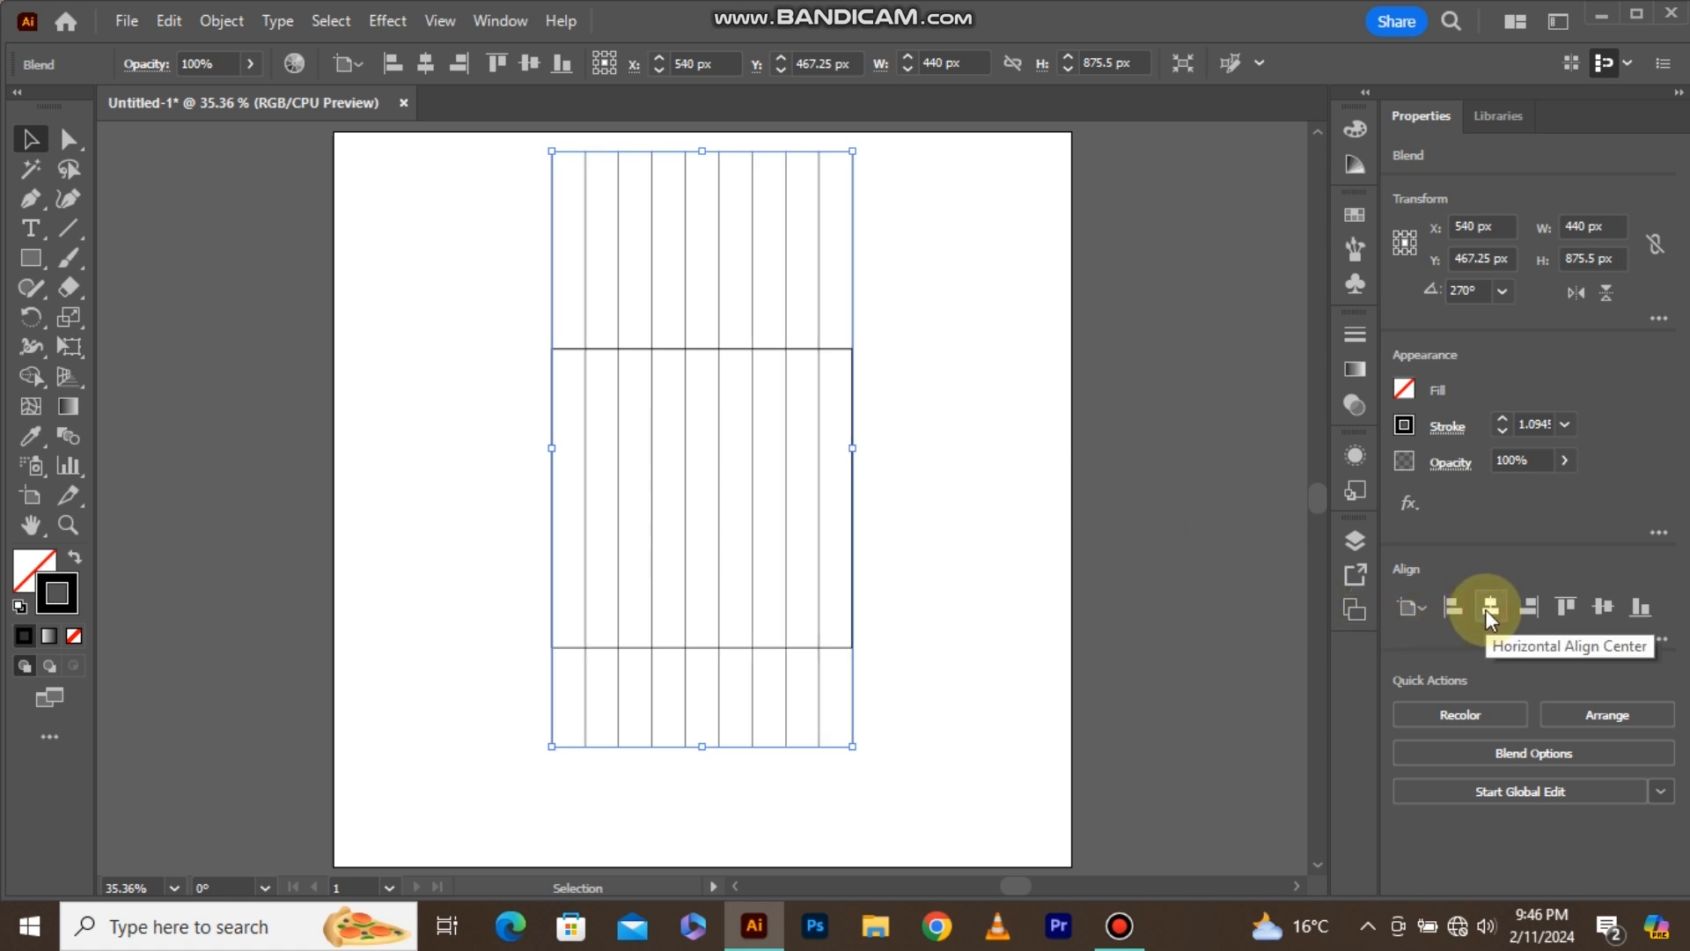
click(1600, 608)
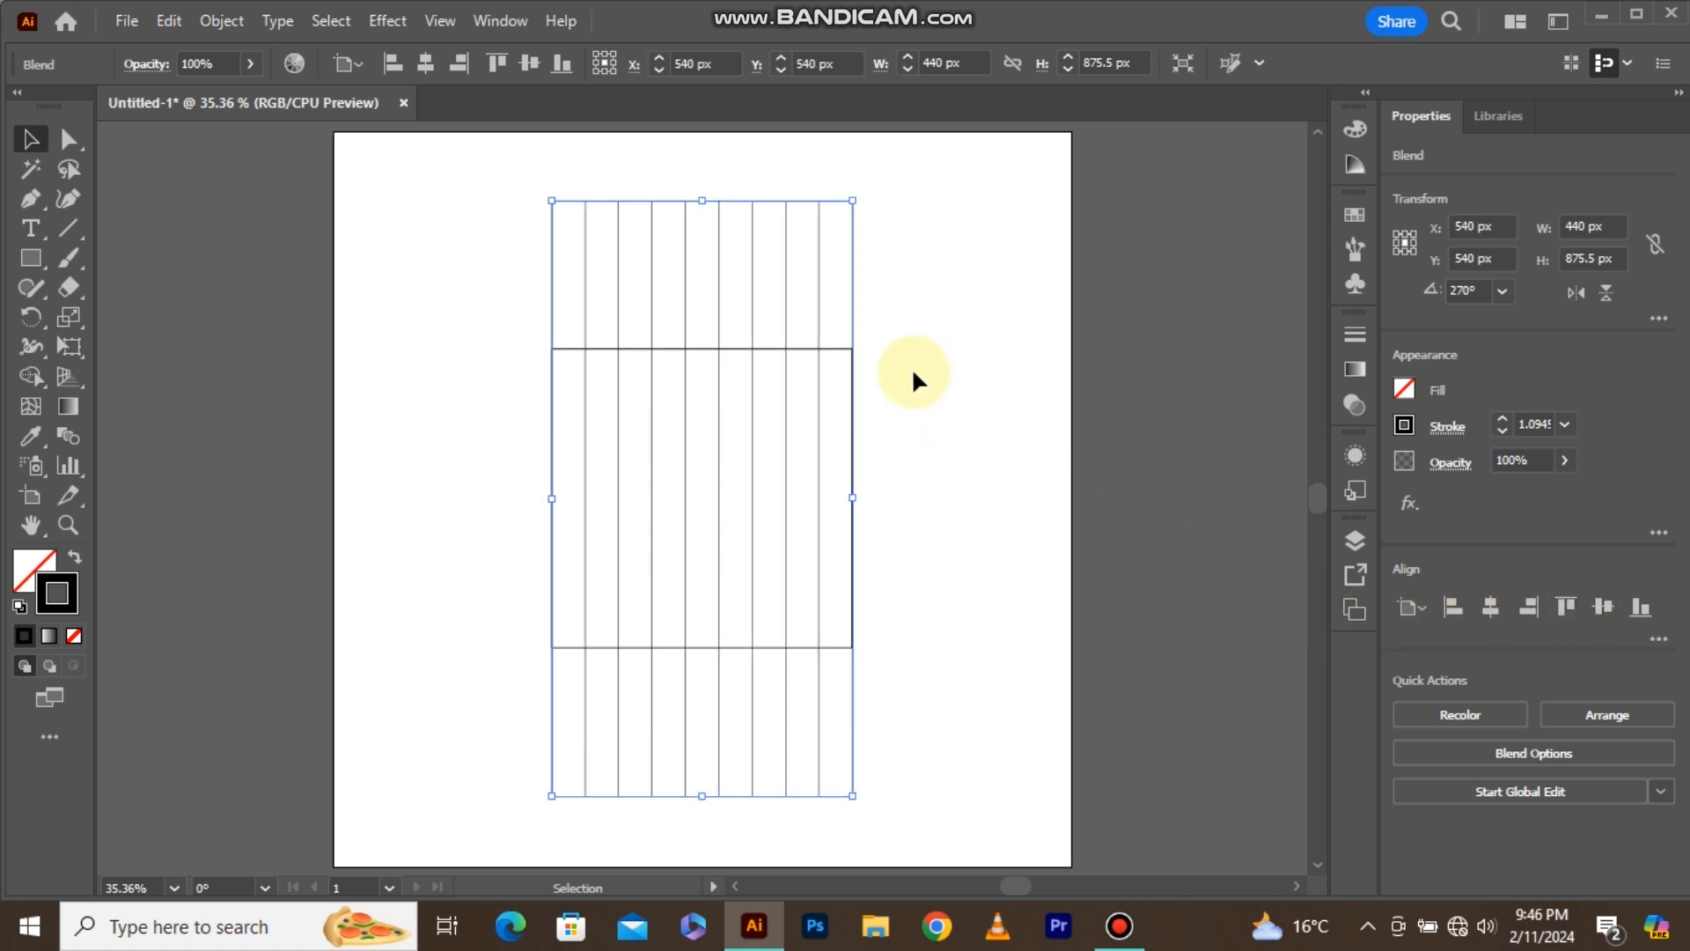
click(922, 334)
Rotate the square 45° into a diamond and fully round its two side corners and lower corner, forming a teardrop.
click(837, 350)
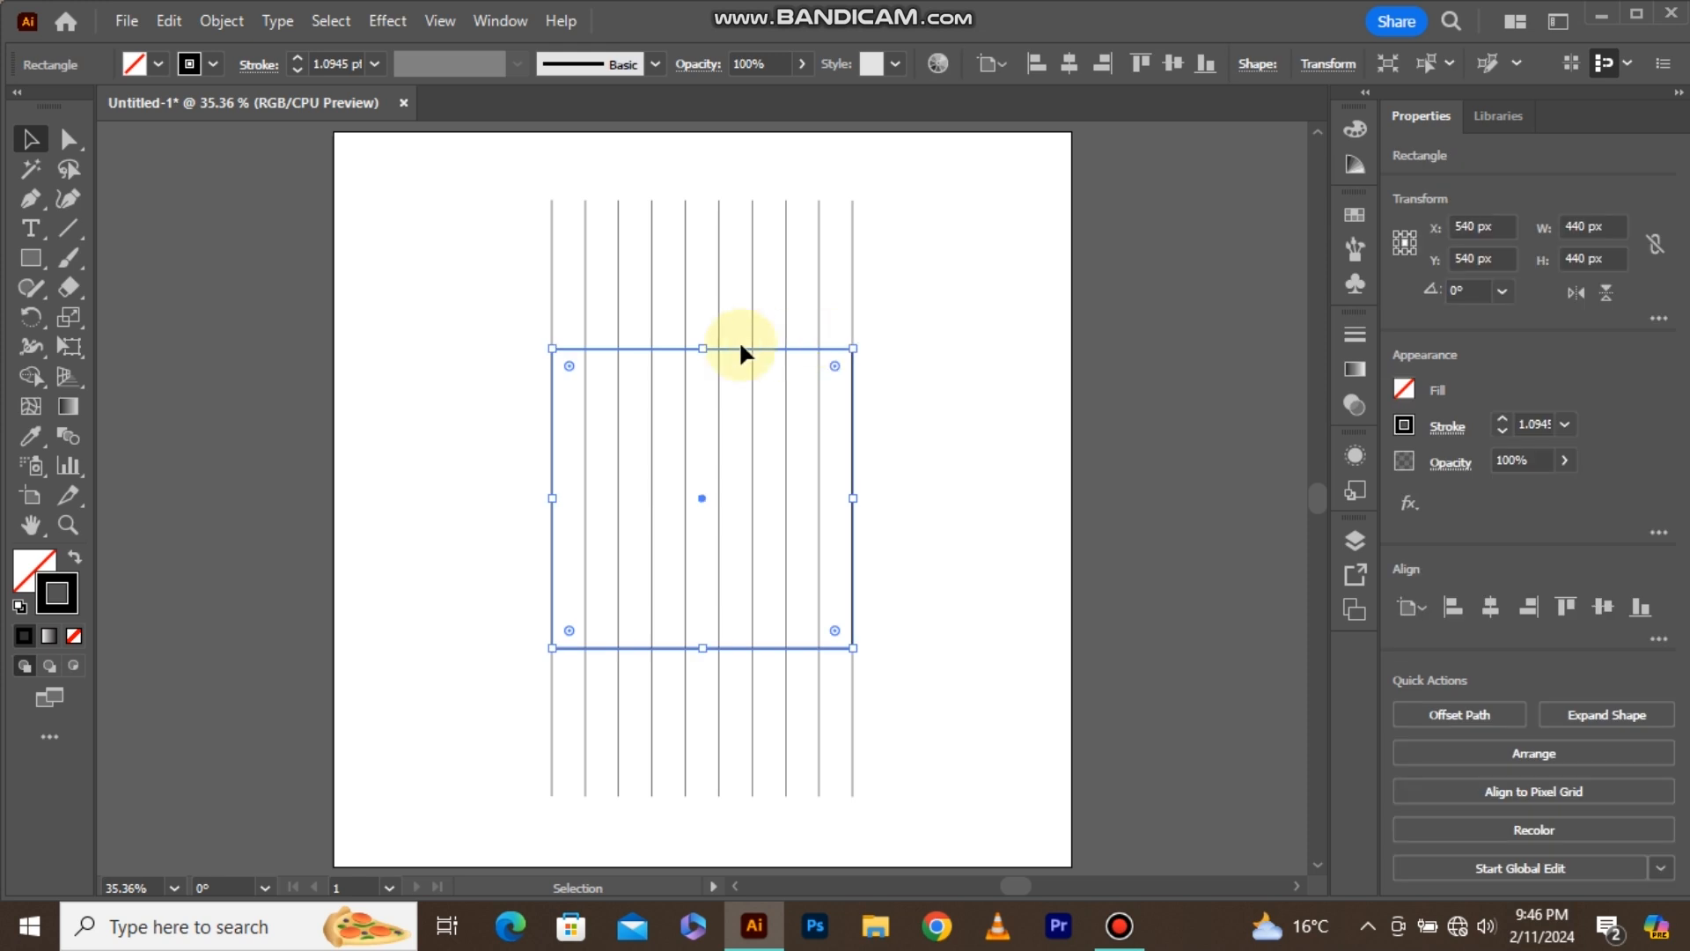
drag(546, 344, 709, 315)
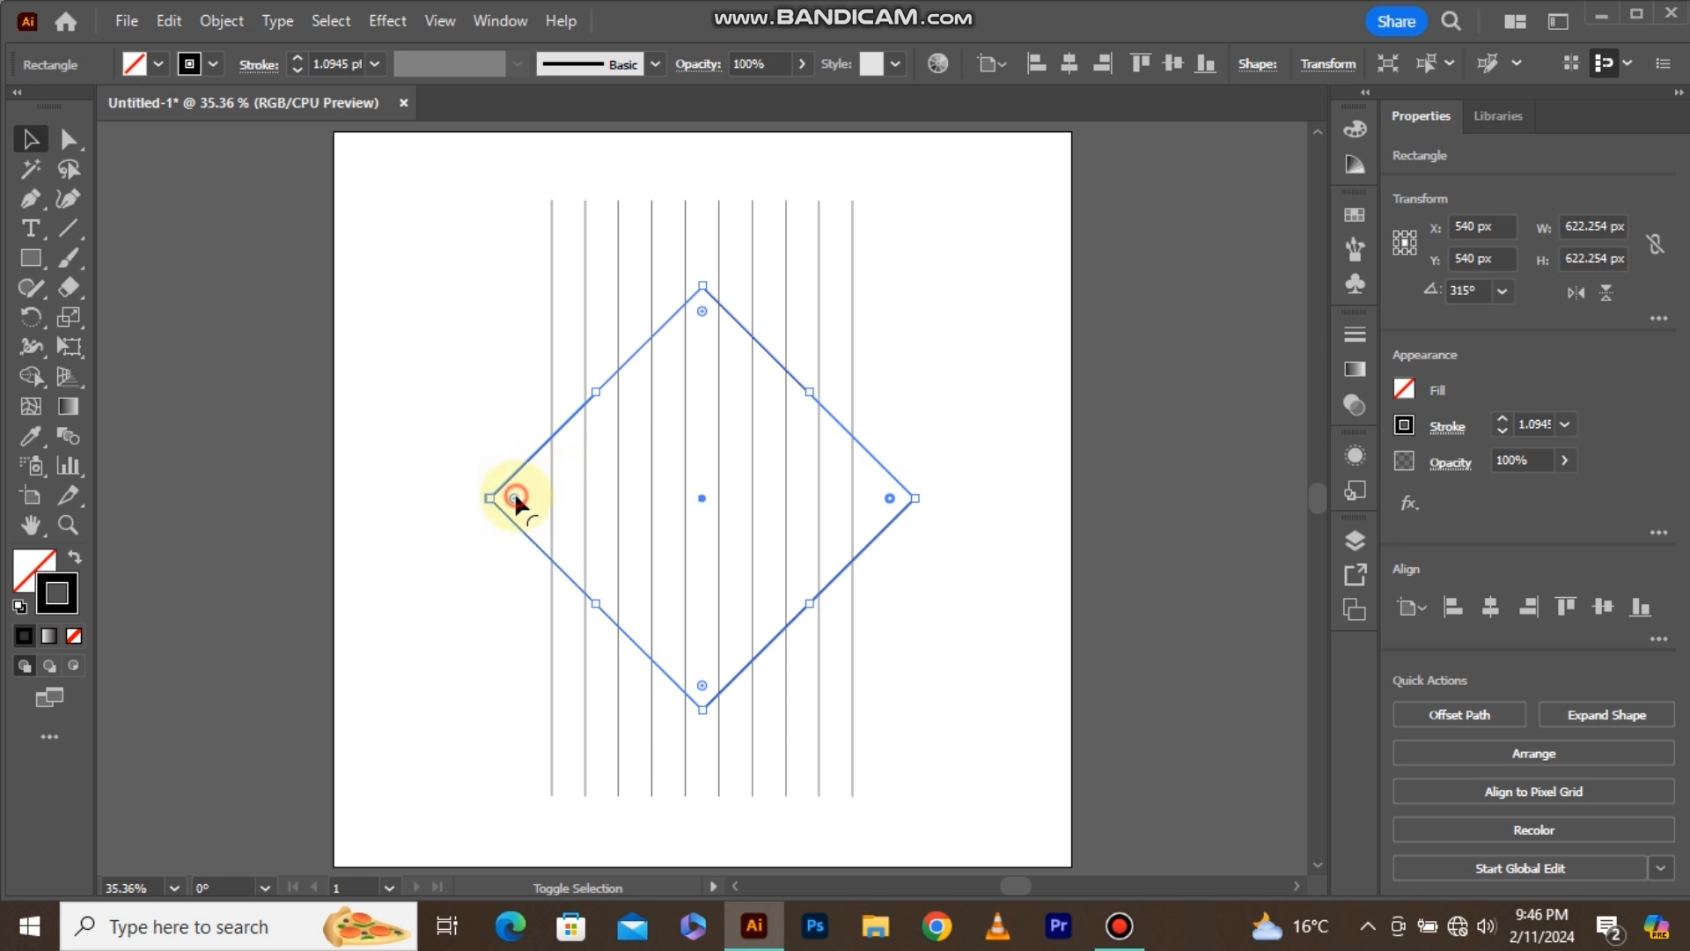
drag(701, 685, 565, 449)
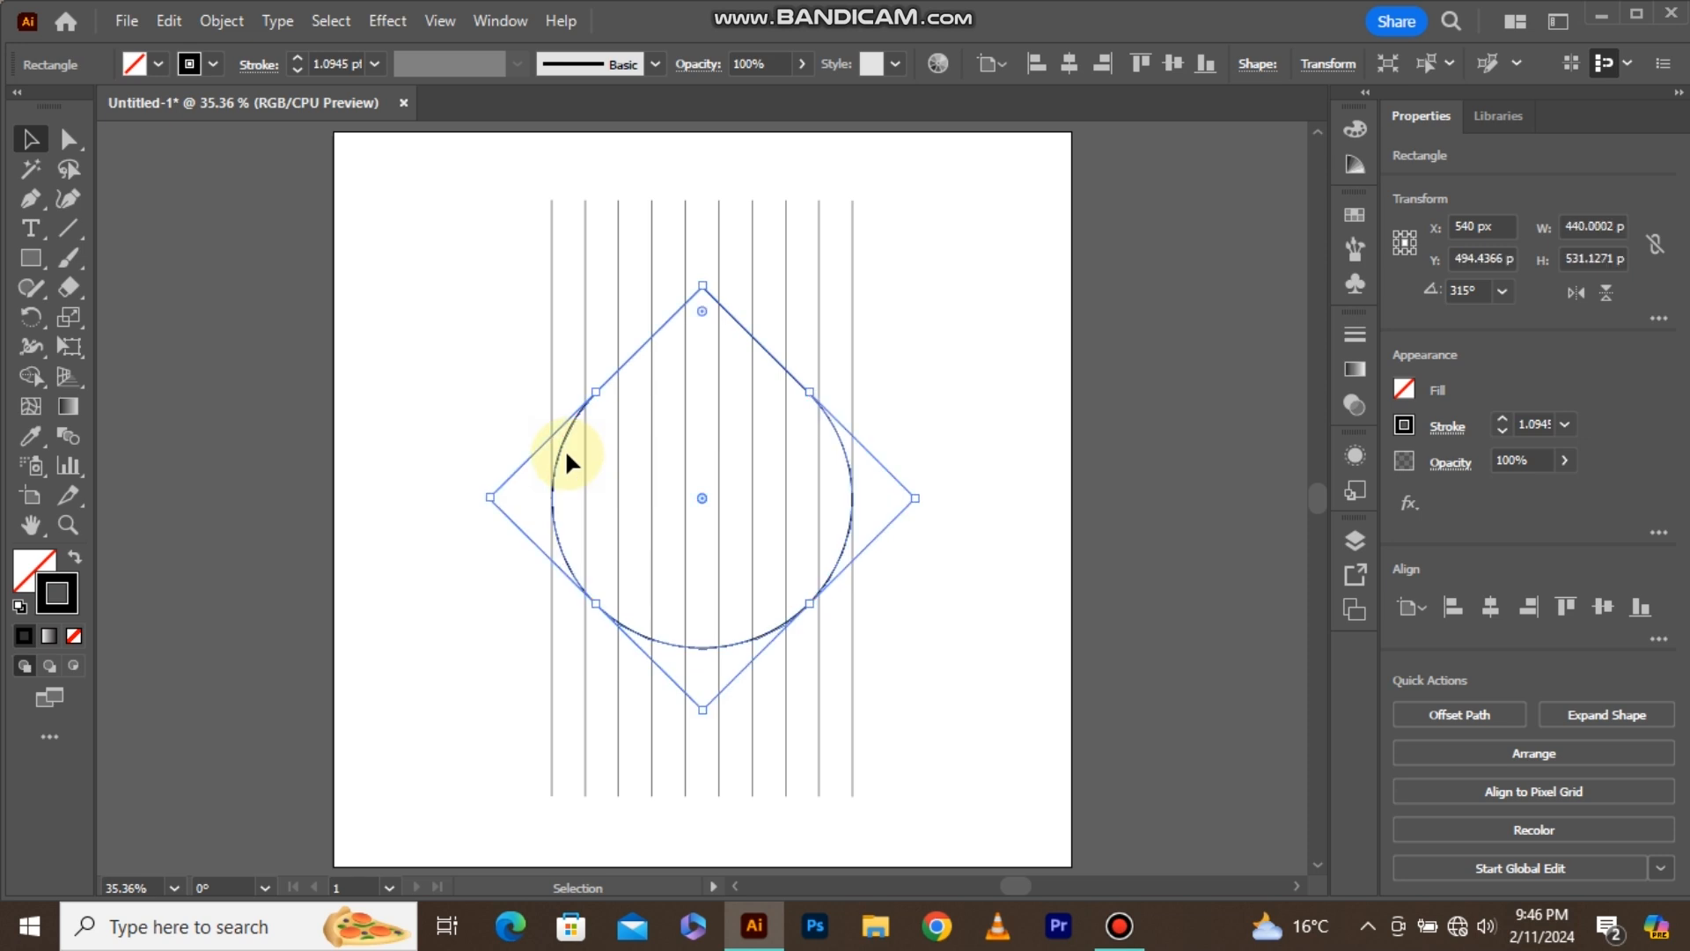
click(903, 281)
Expand the line blend's appearance, then its object, fill and stroke, into separate lines.
drag(903, 282, 797, 331)
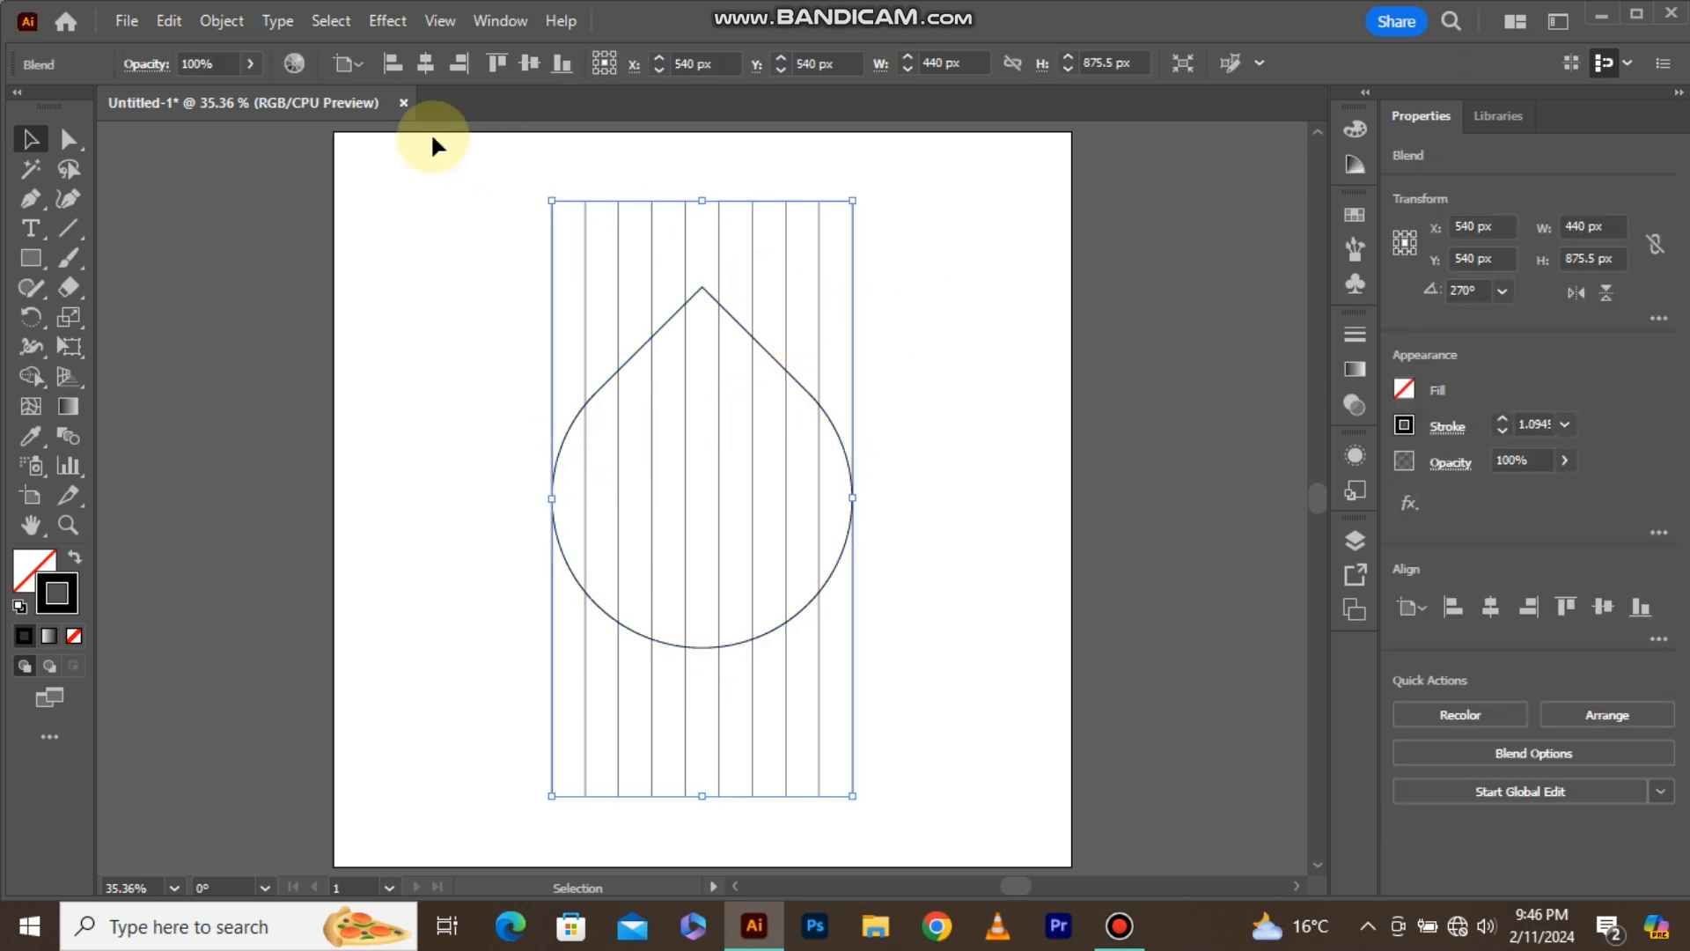
click(222, 20)
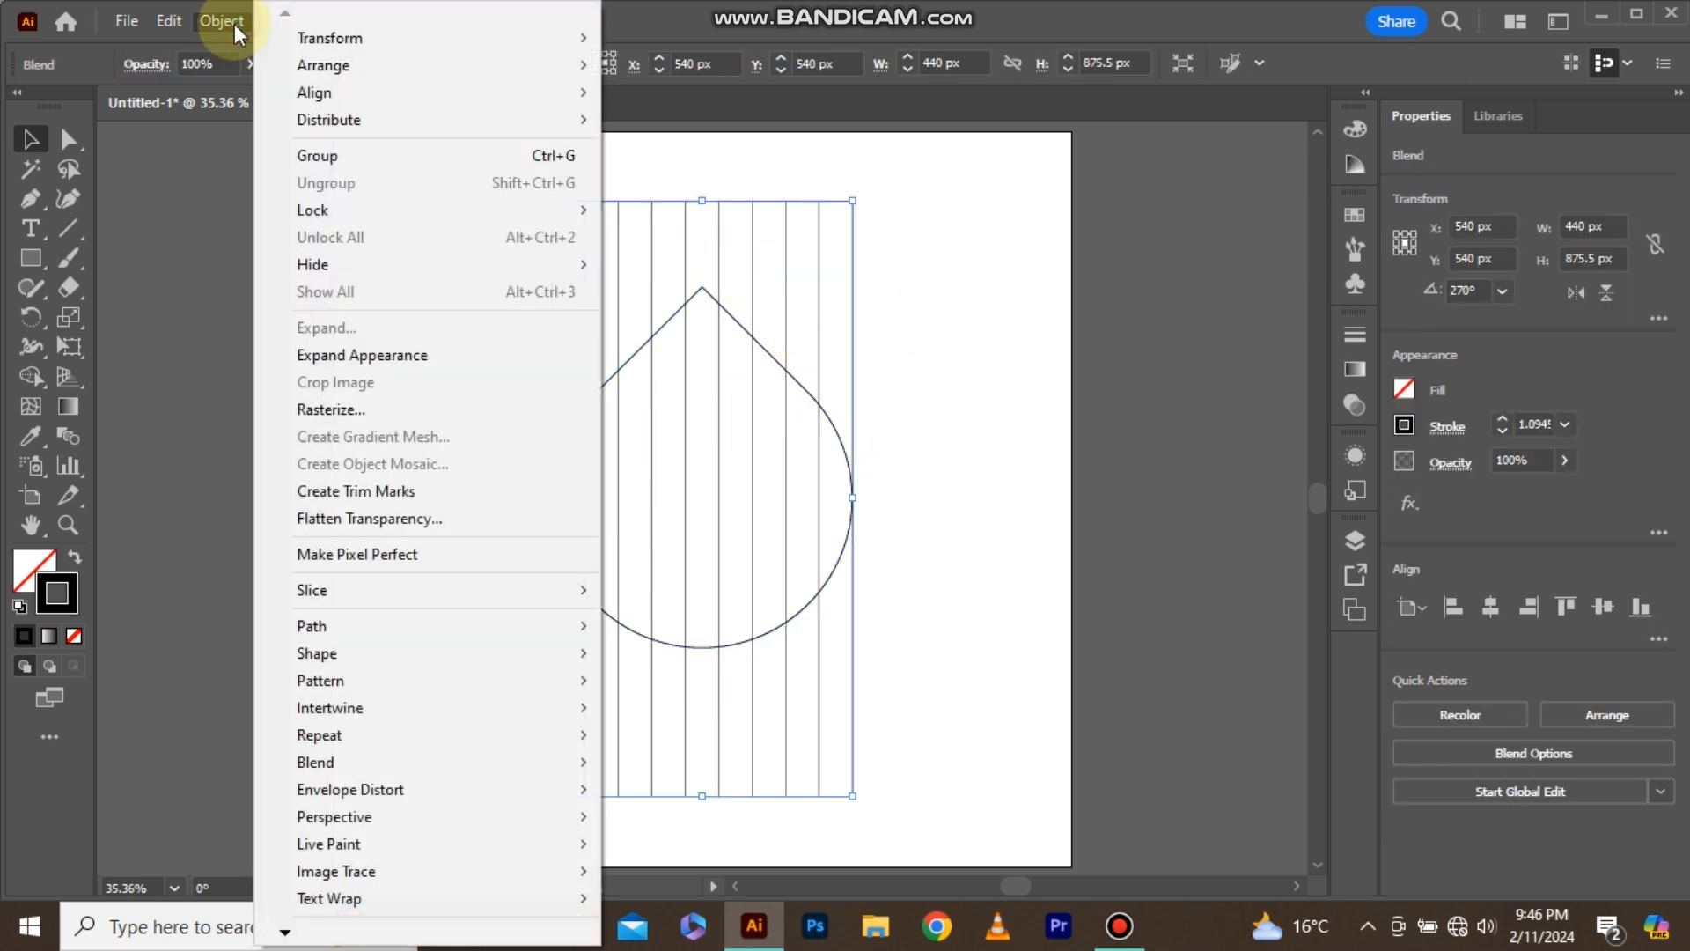
click(368, 355)
click(218, 22)
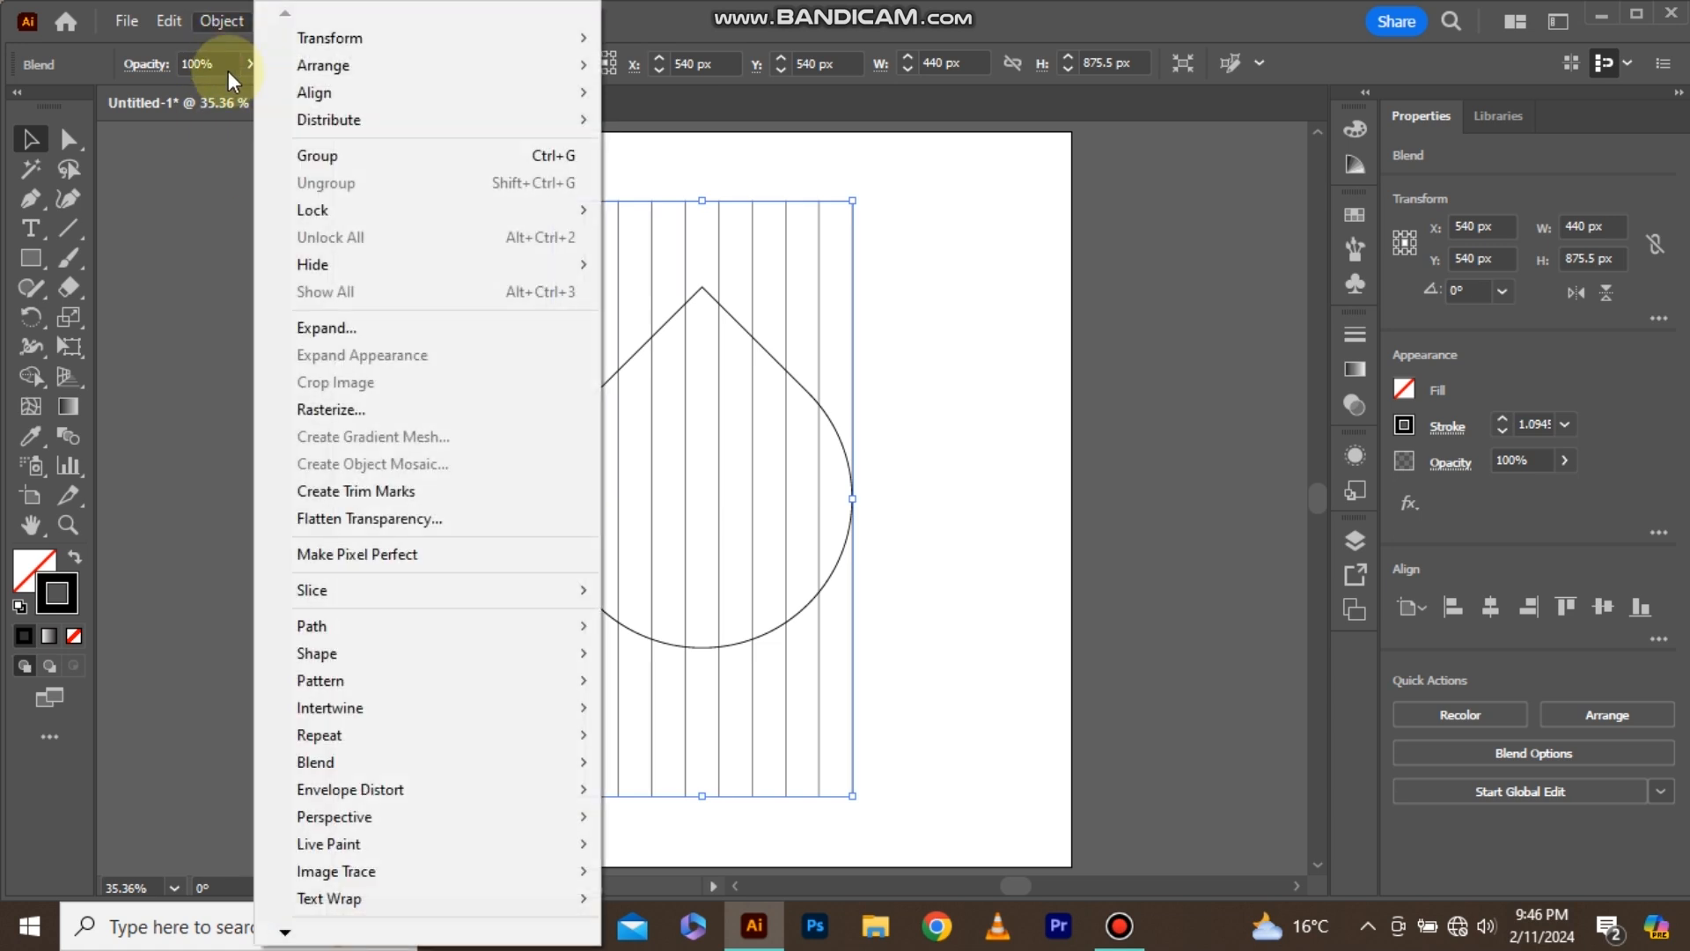
click(356, 325)
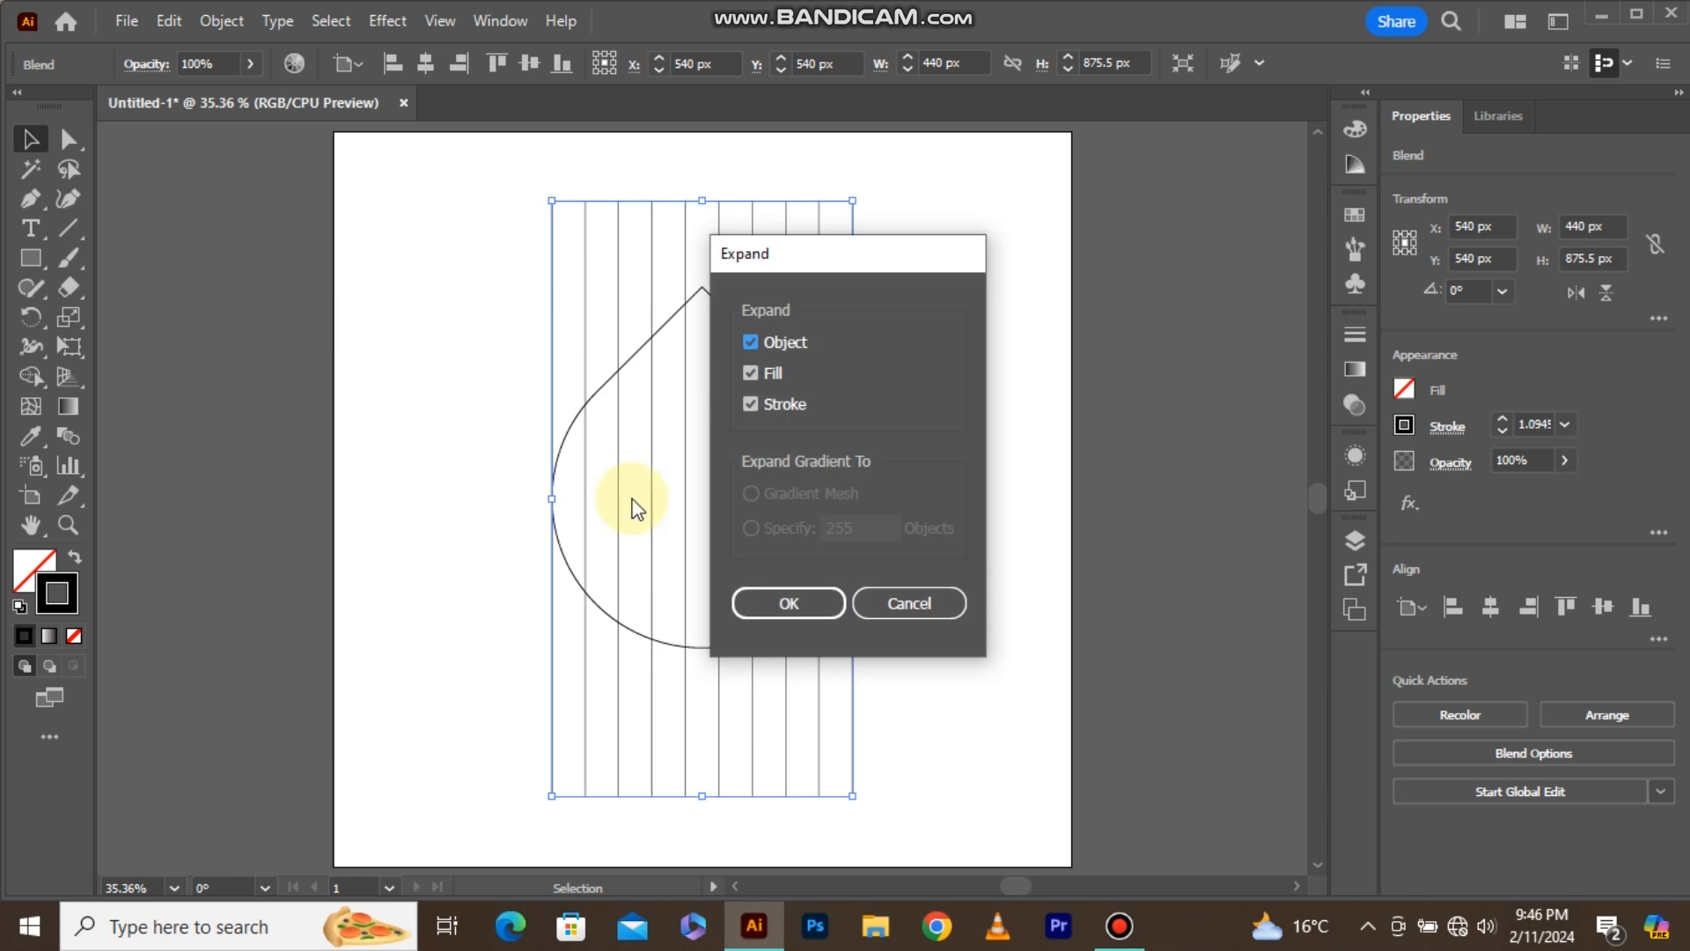
click(779, 600)
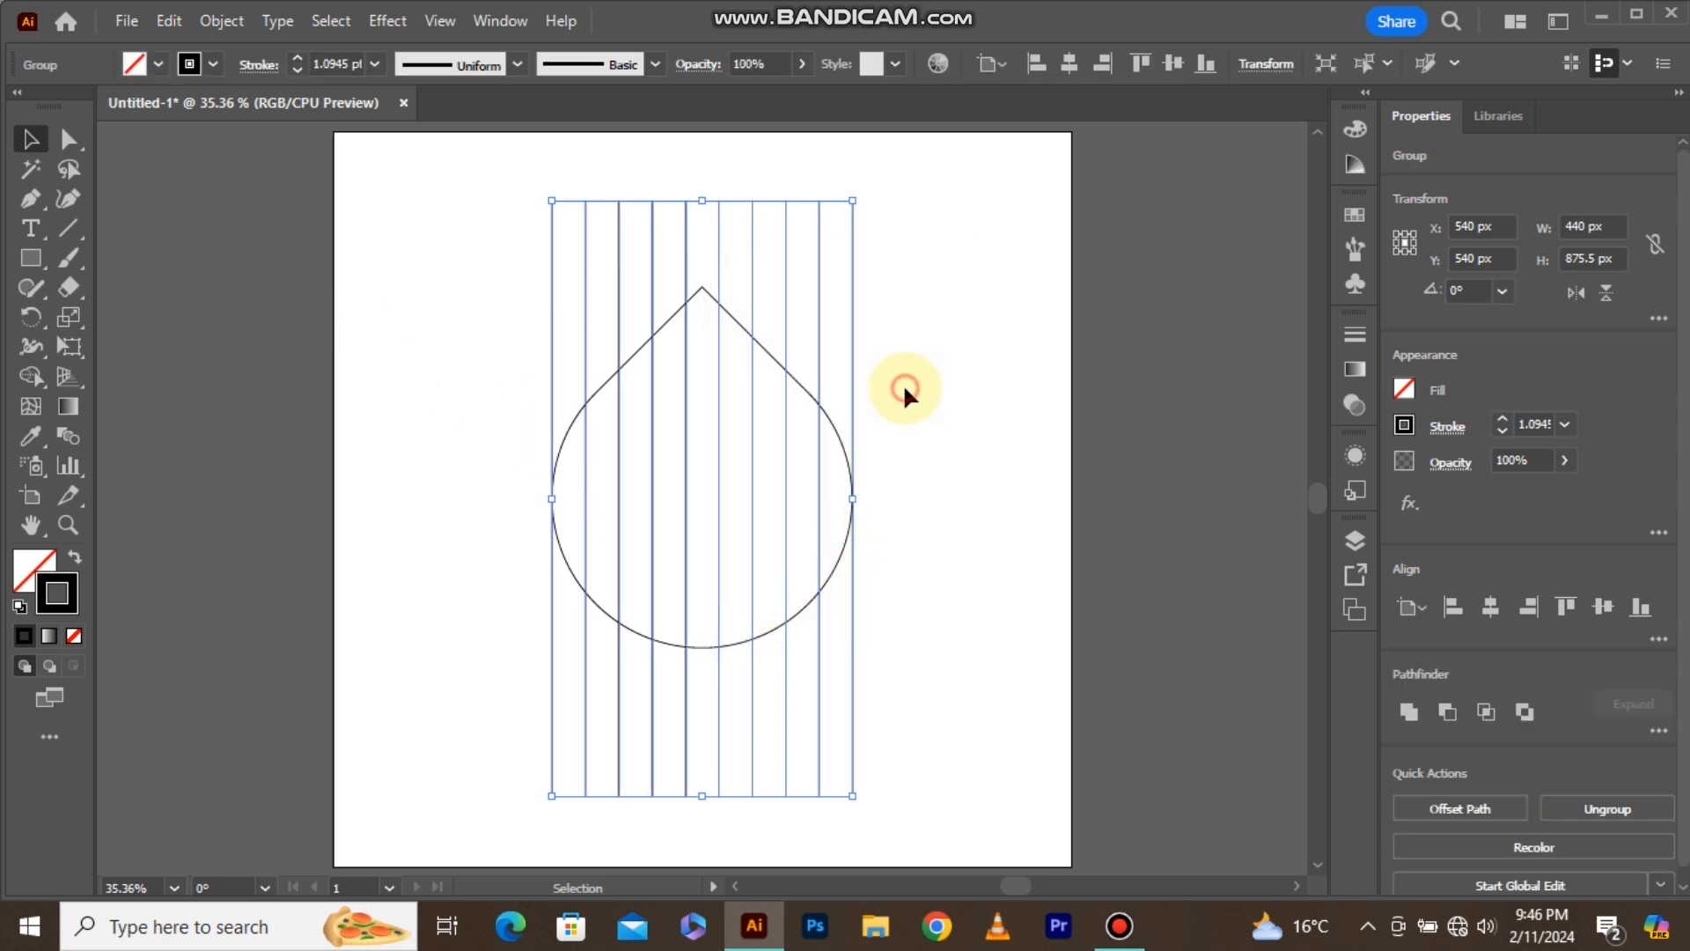
click(903, 383)
Make a copy of the line group rotated by 45° and delete the original vertical lines.
drag(806, 275, 806, 275)
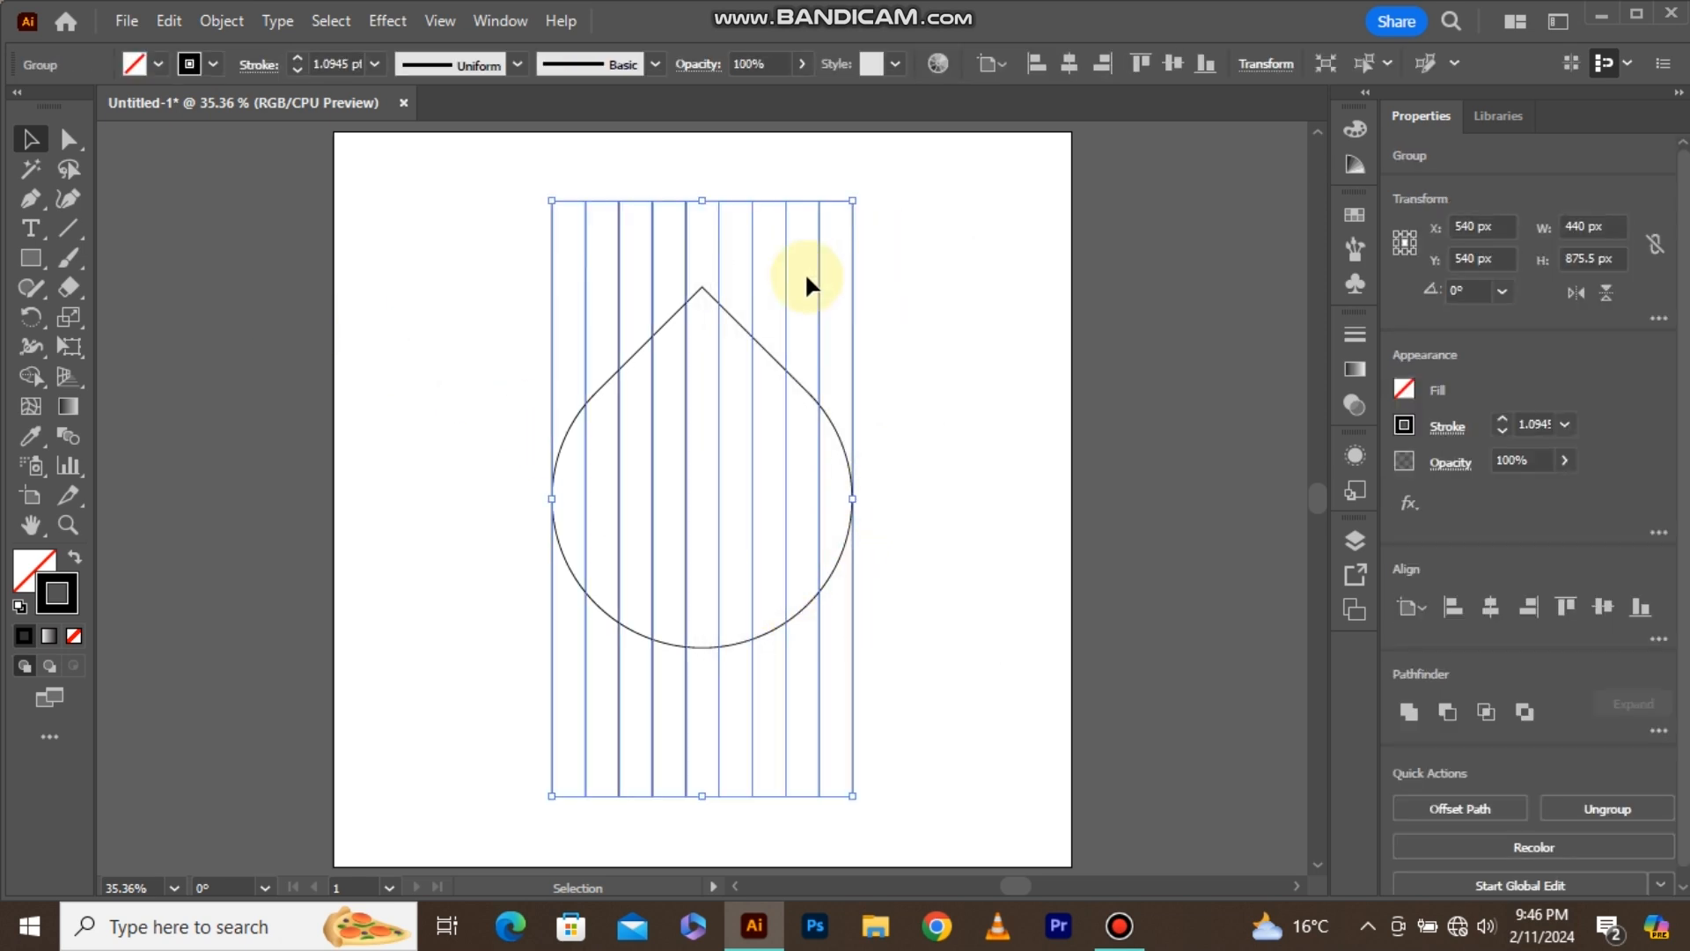
right_click(807, 278)
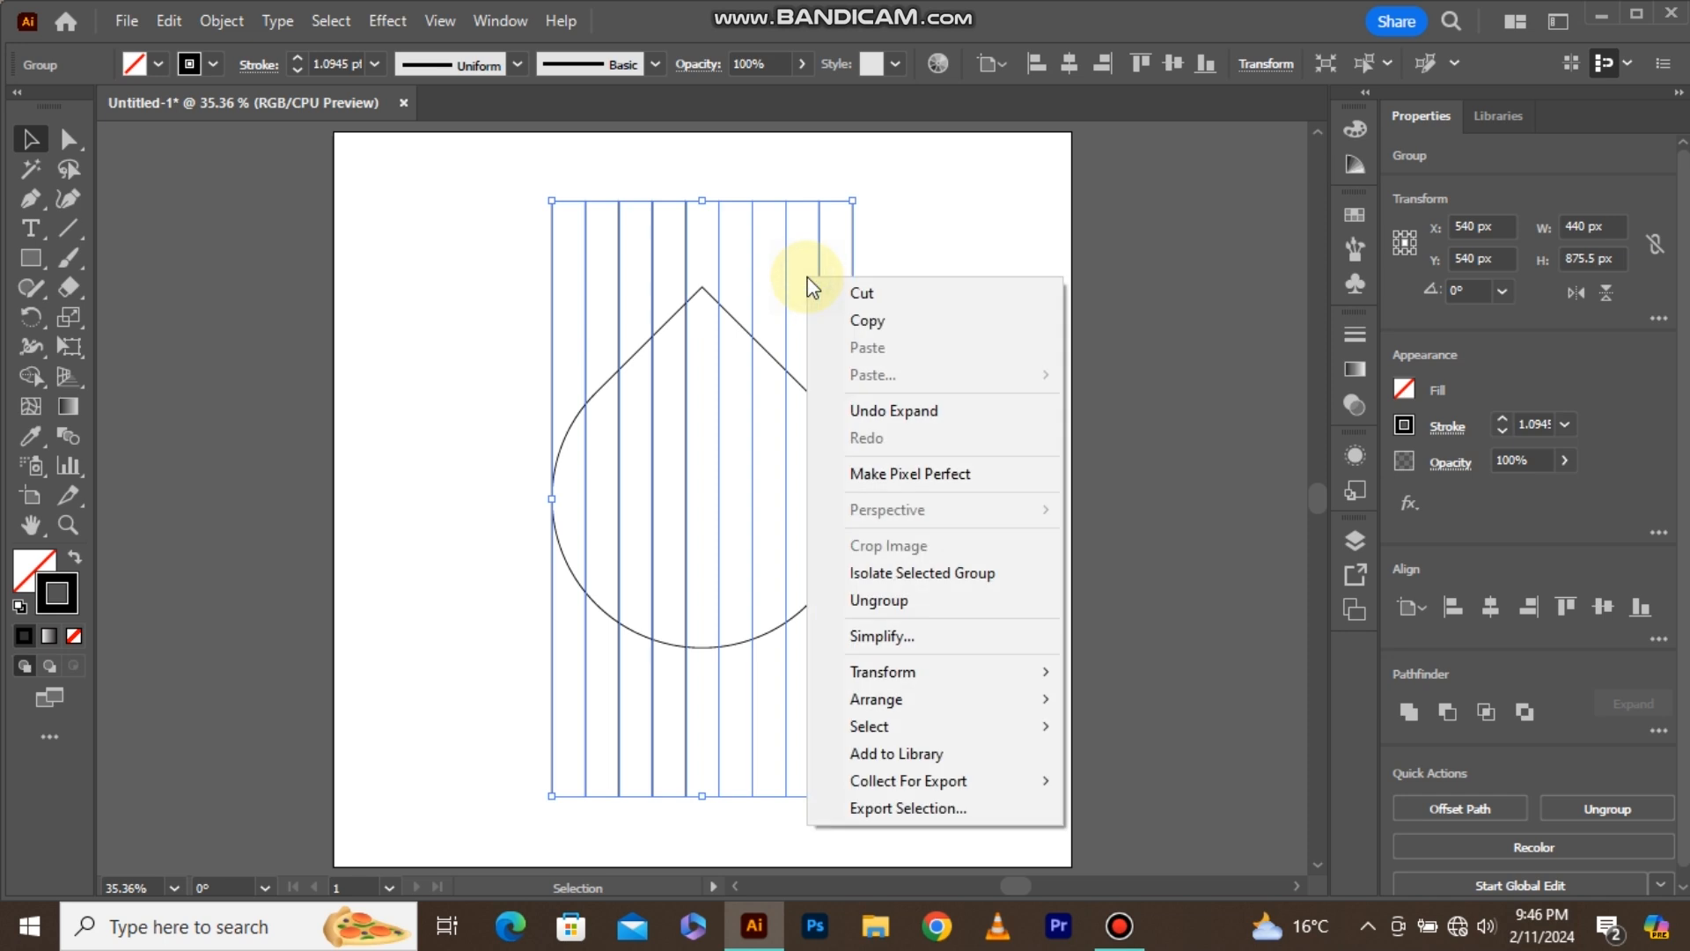
mouse_move(1068, 683)
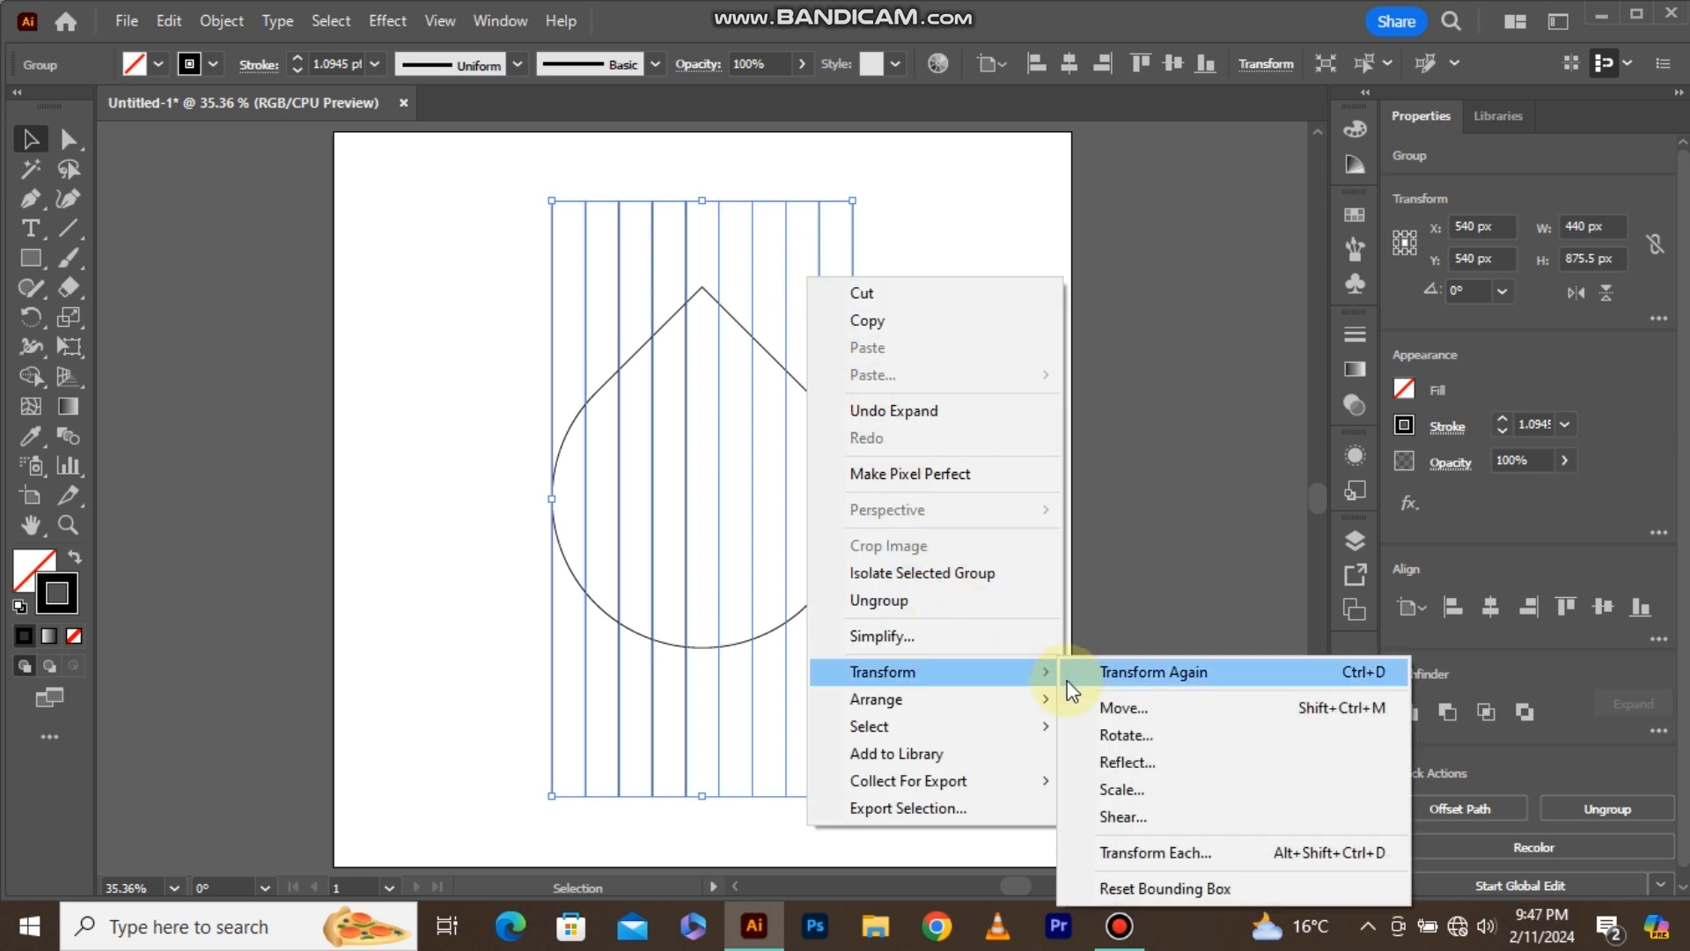
click(1111, 736)
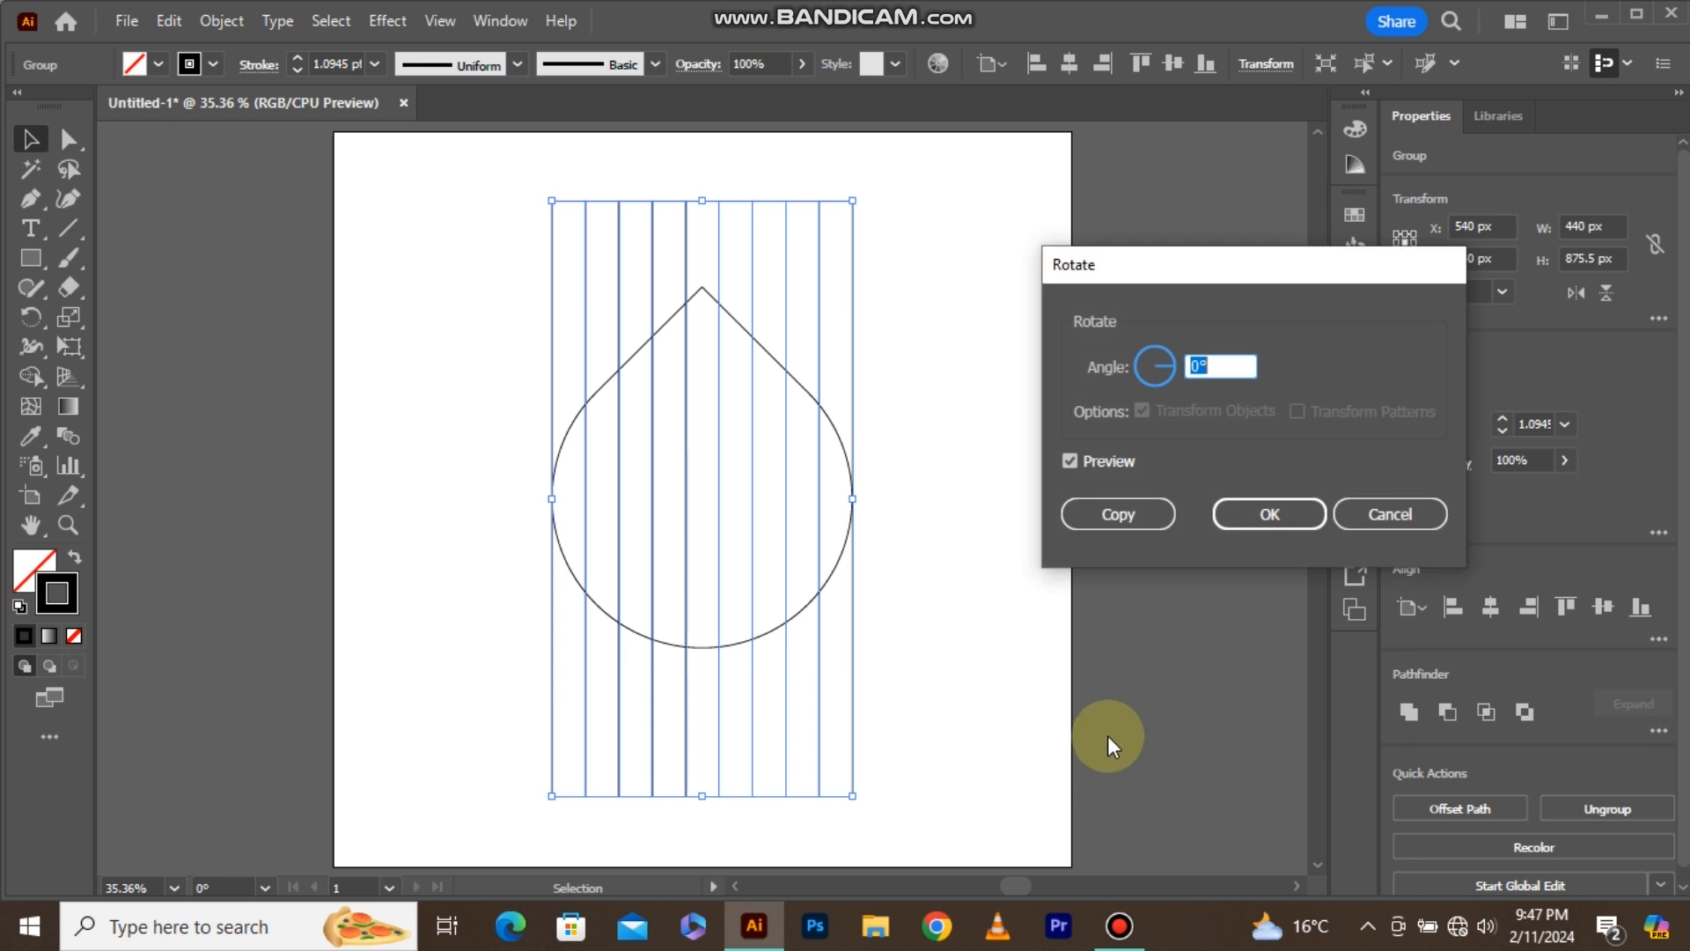
text(45)
click(1083, 509)
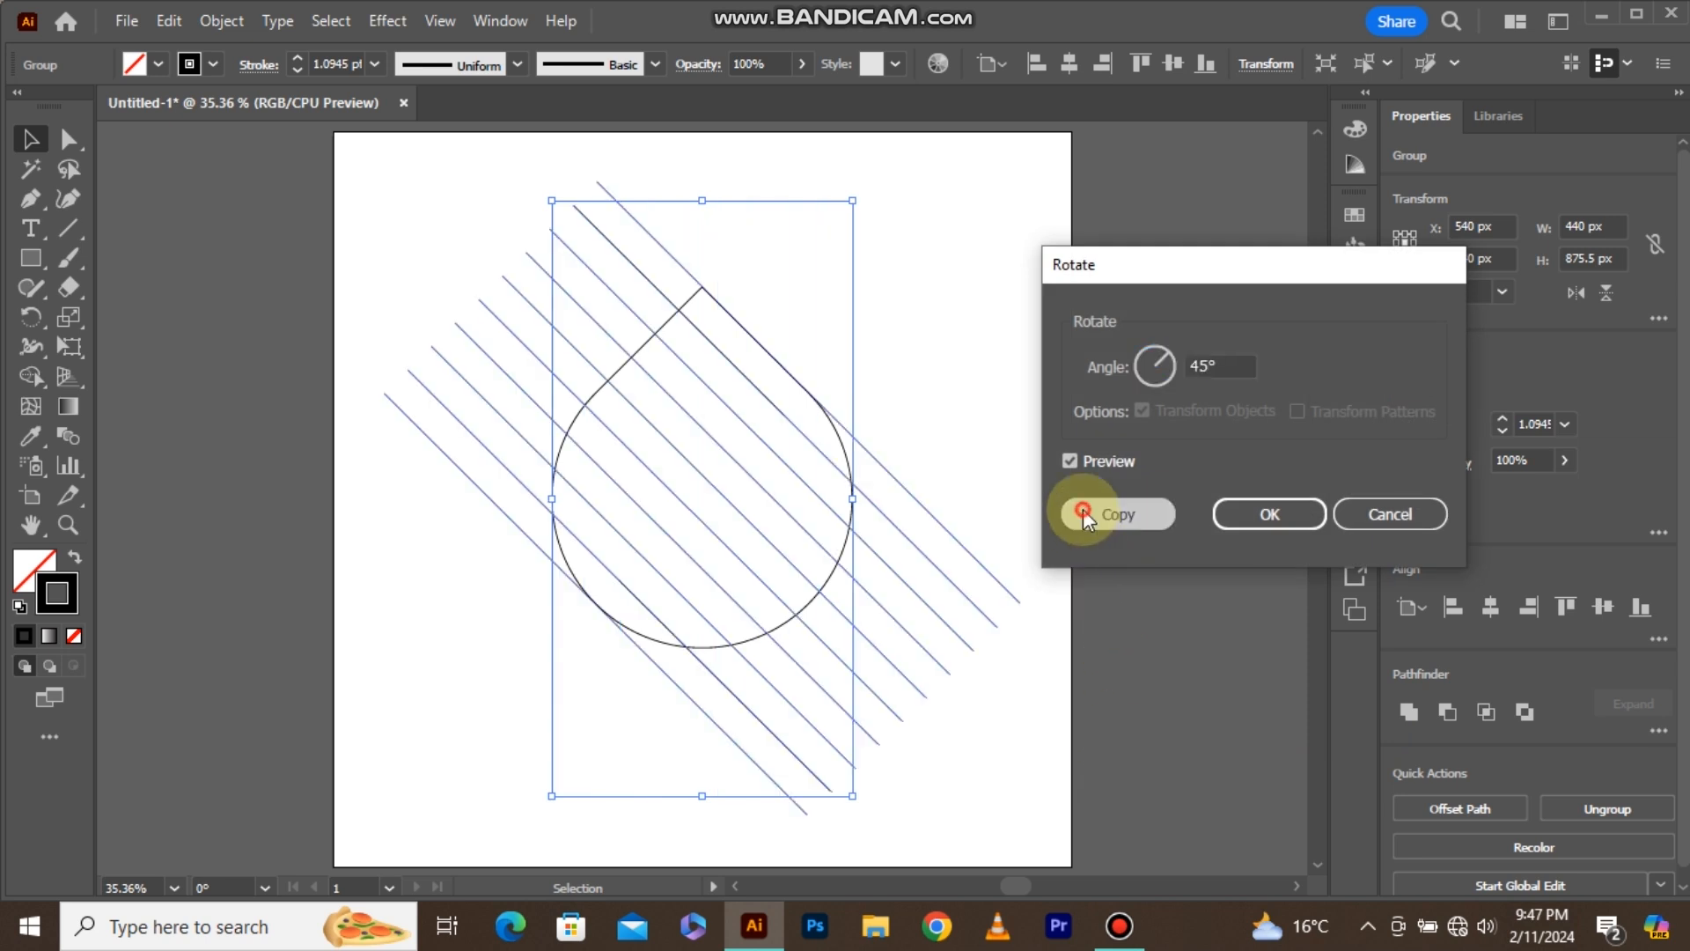
click(917, 401)
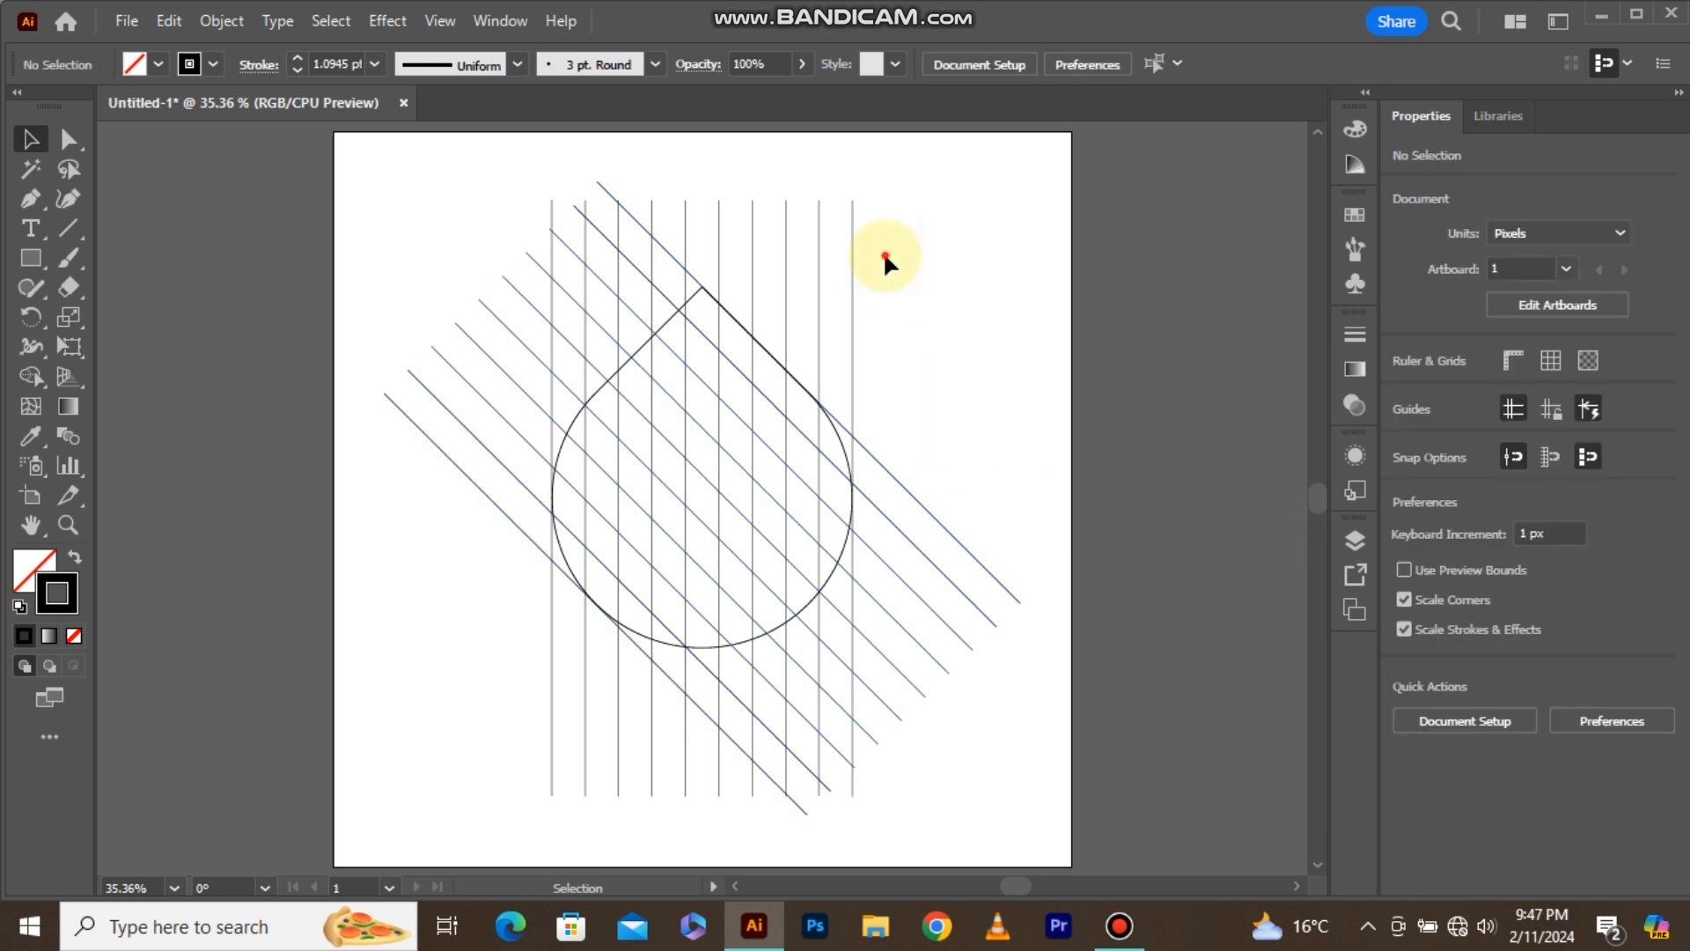
drag(886, 256, 824, 282)
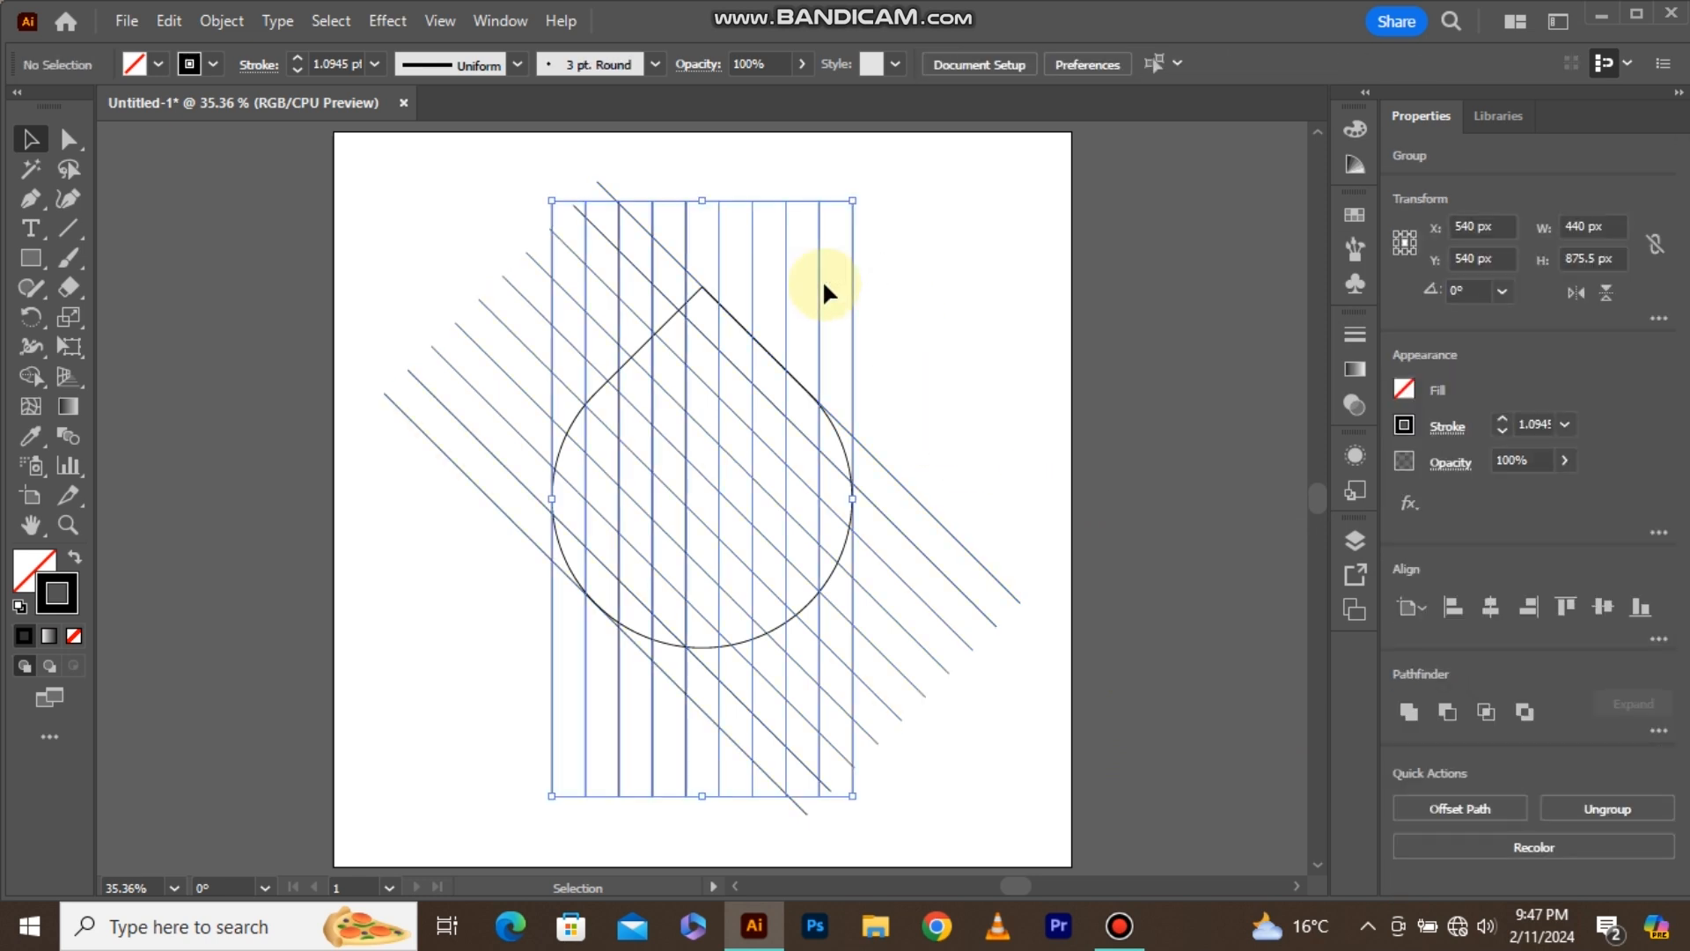
key(Delete)
Reflect a copy of the diagonal line group across the vertical axis to form a crossed grid.
click(781, 452)
right_click(781, 452)
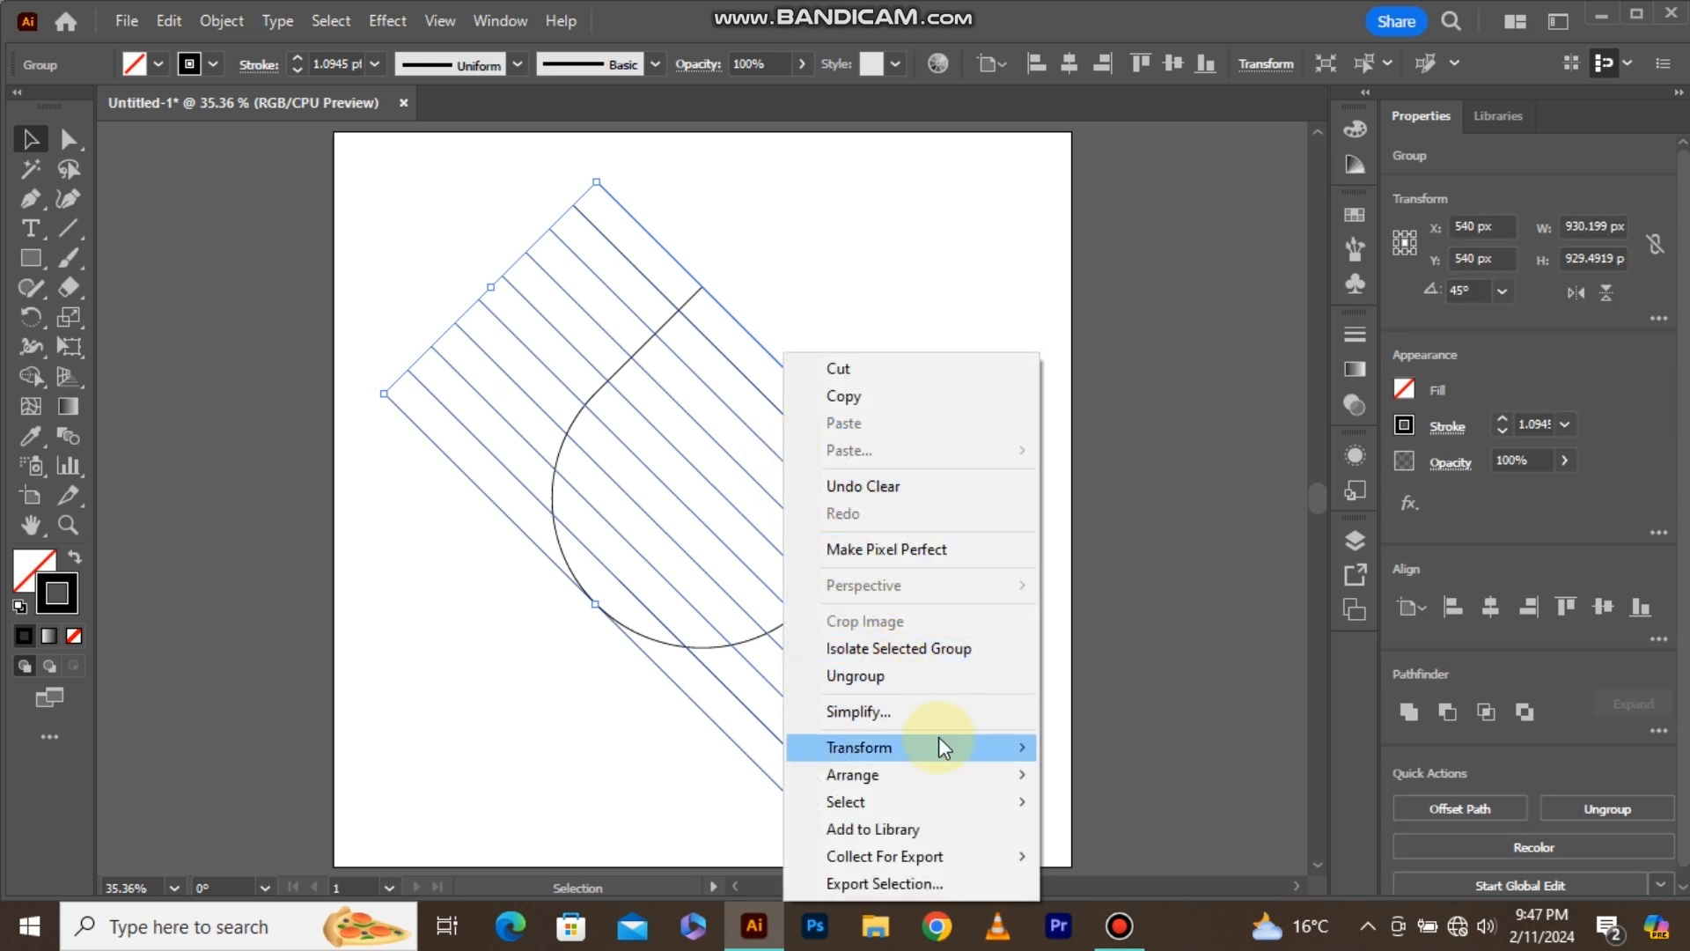
mouse_move(944, 744)
click(1090, 621)
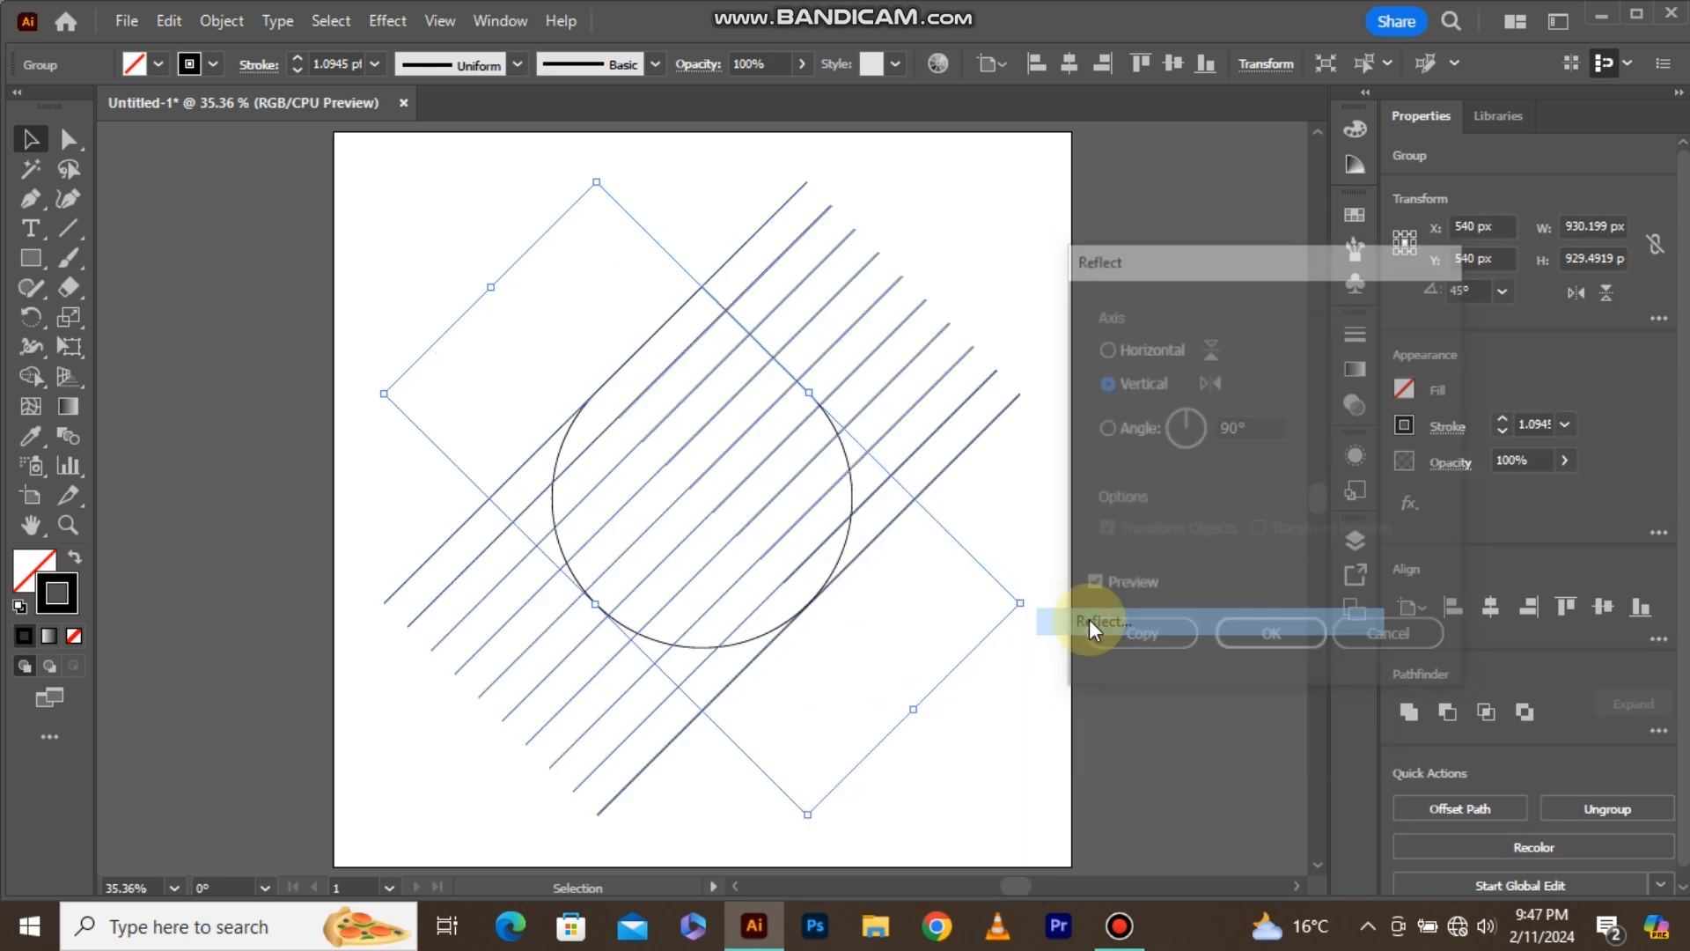
click(1104, 632)
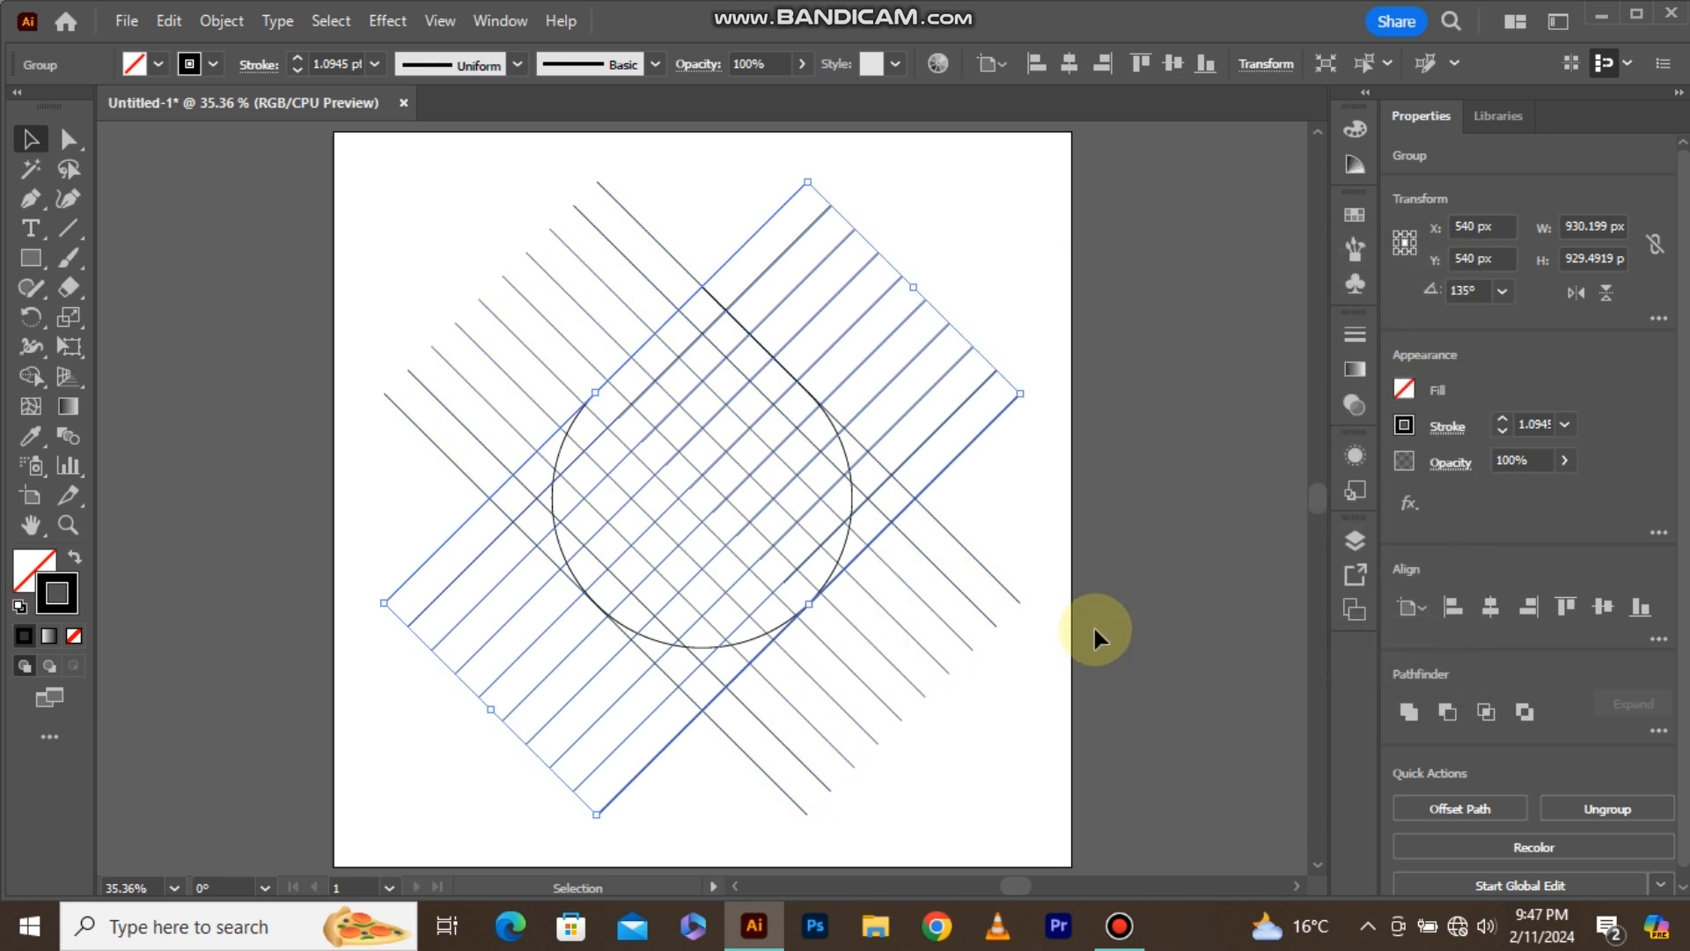
click(986, 495)
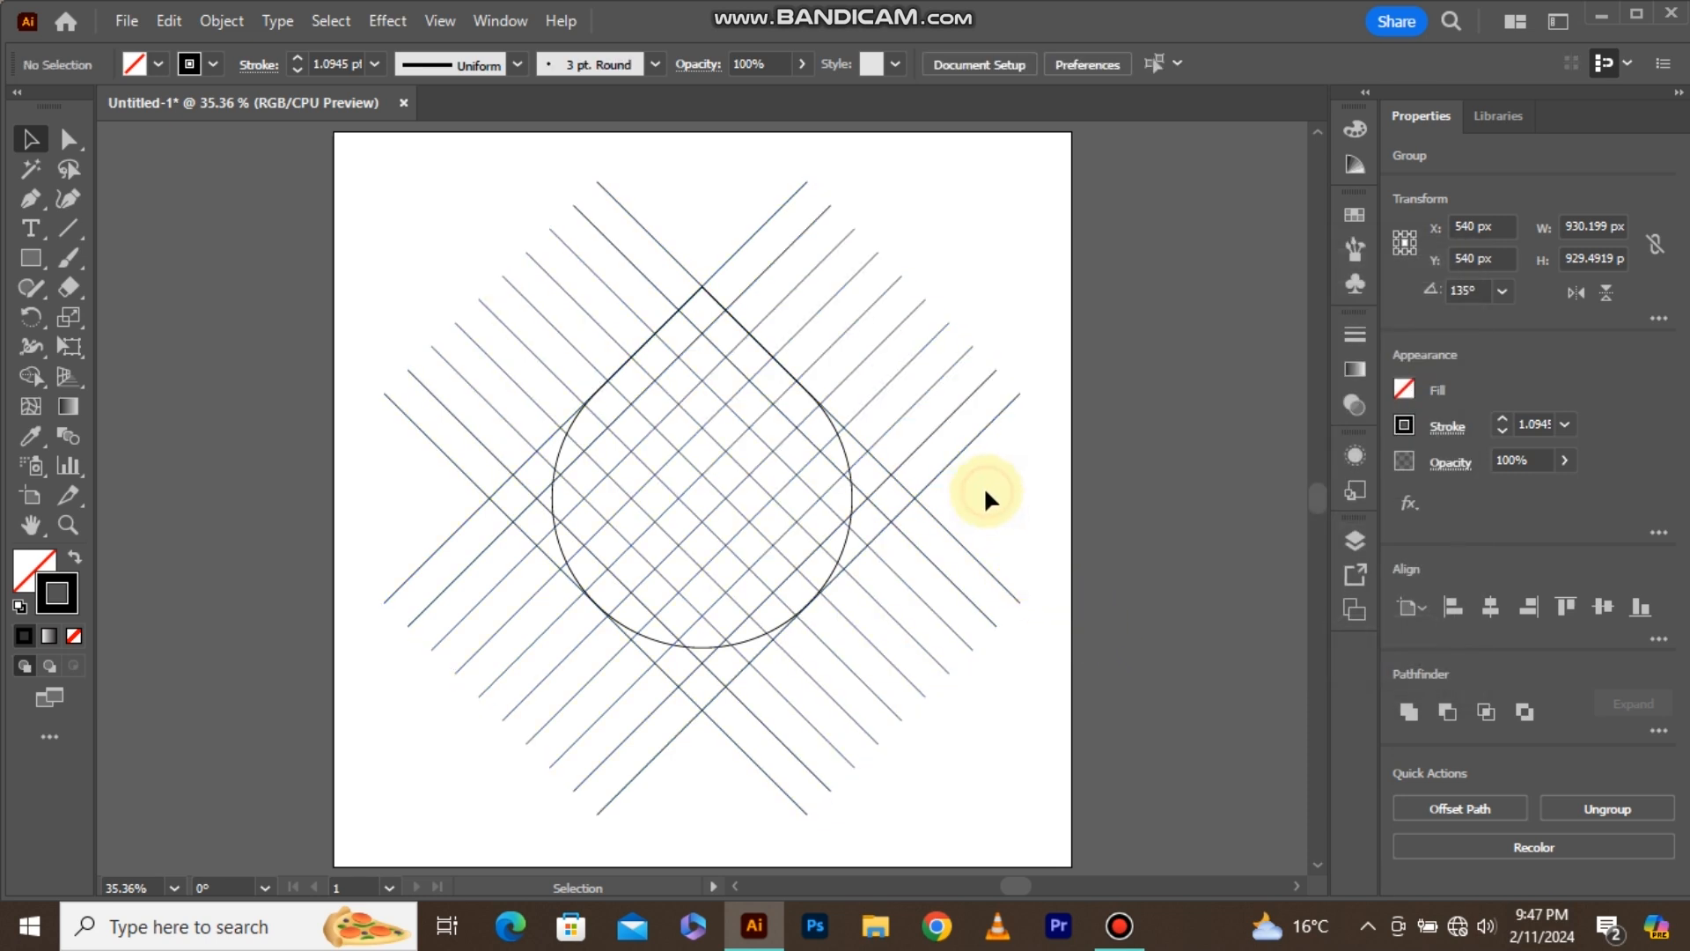
Create an inner copy of the teardrop with Offset Path at -48 px, using miter joins.
click(843, 450)
scroll(844, 451, up, 1)
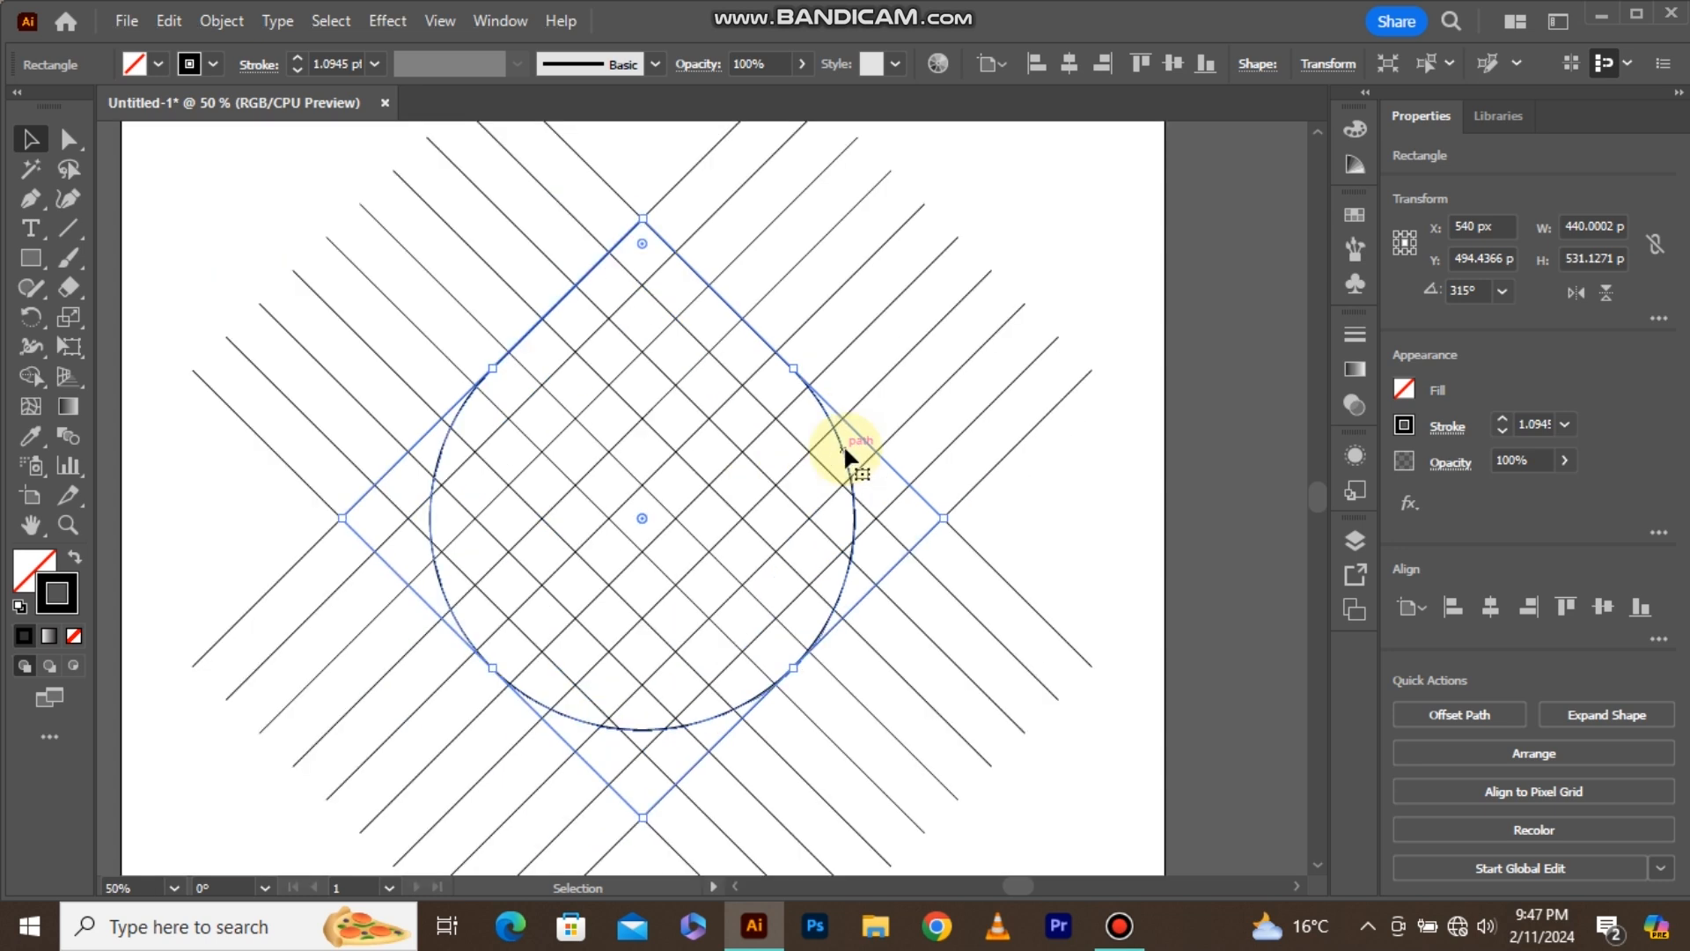
click(221, 21)
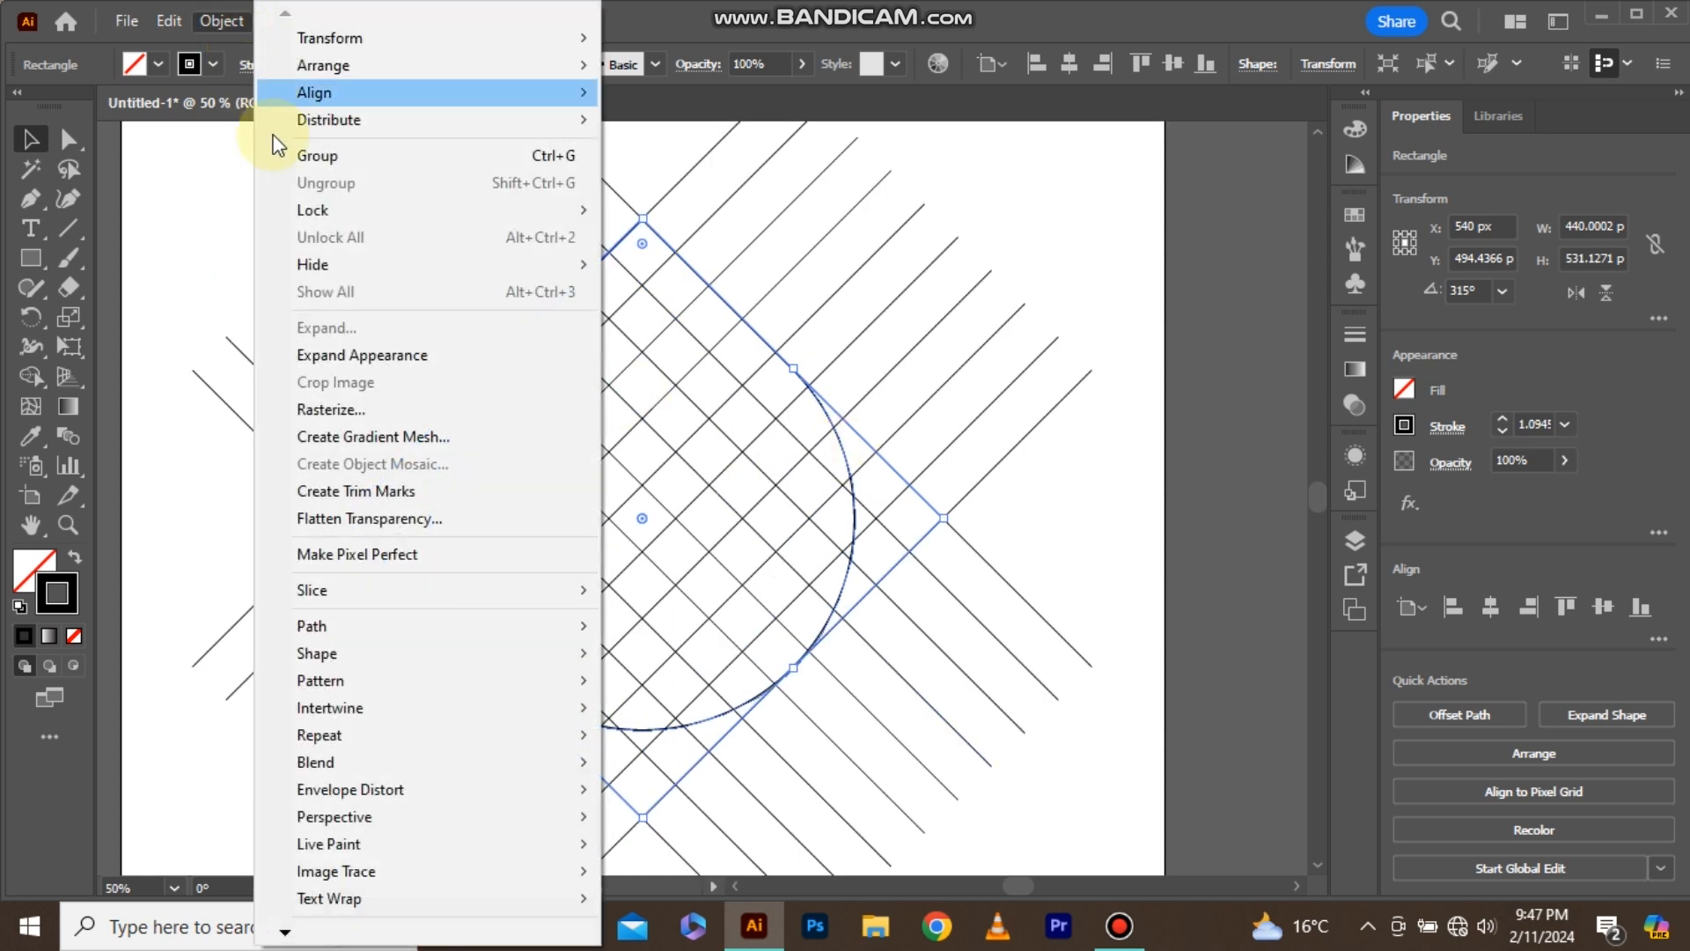
mouse_move(494, 627)
click(720, 715)
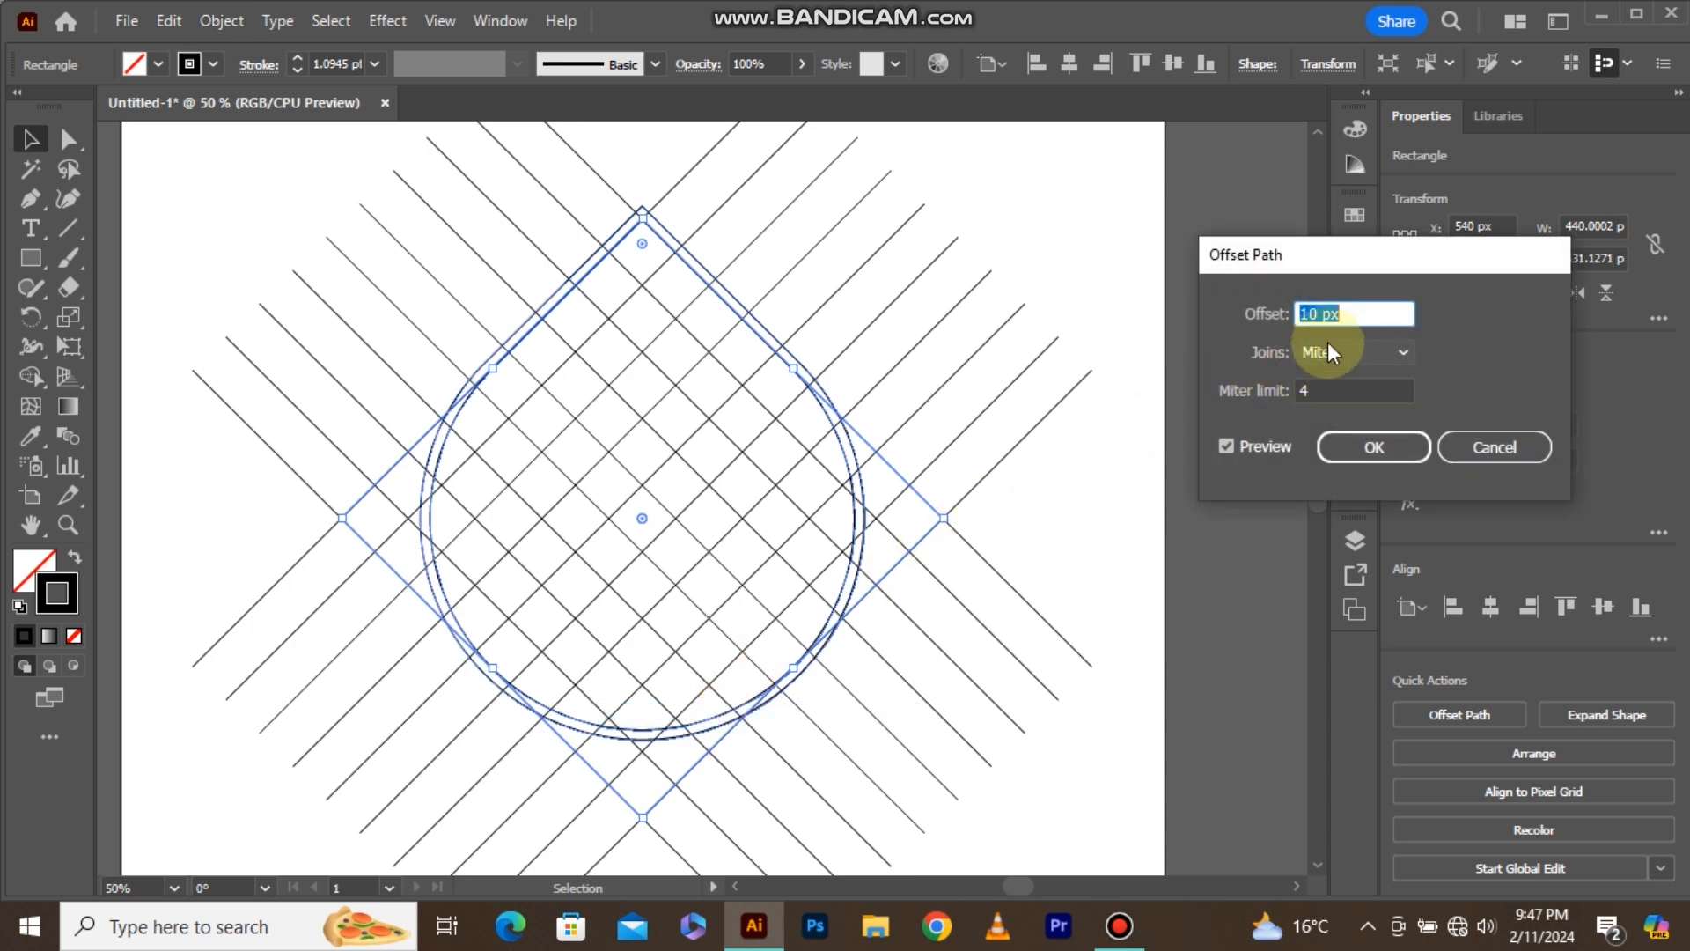
text(-10)
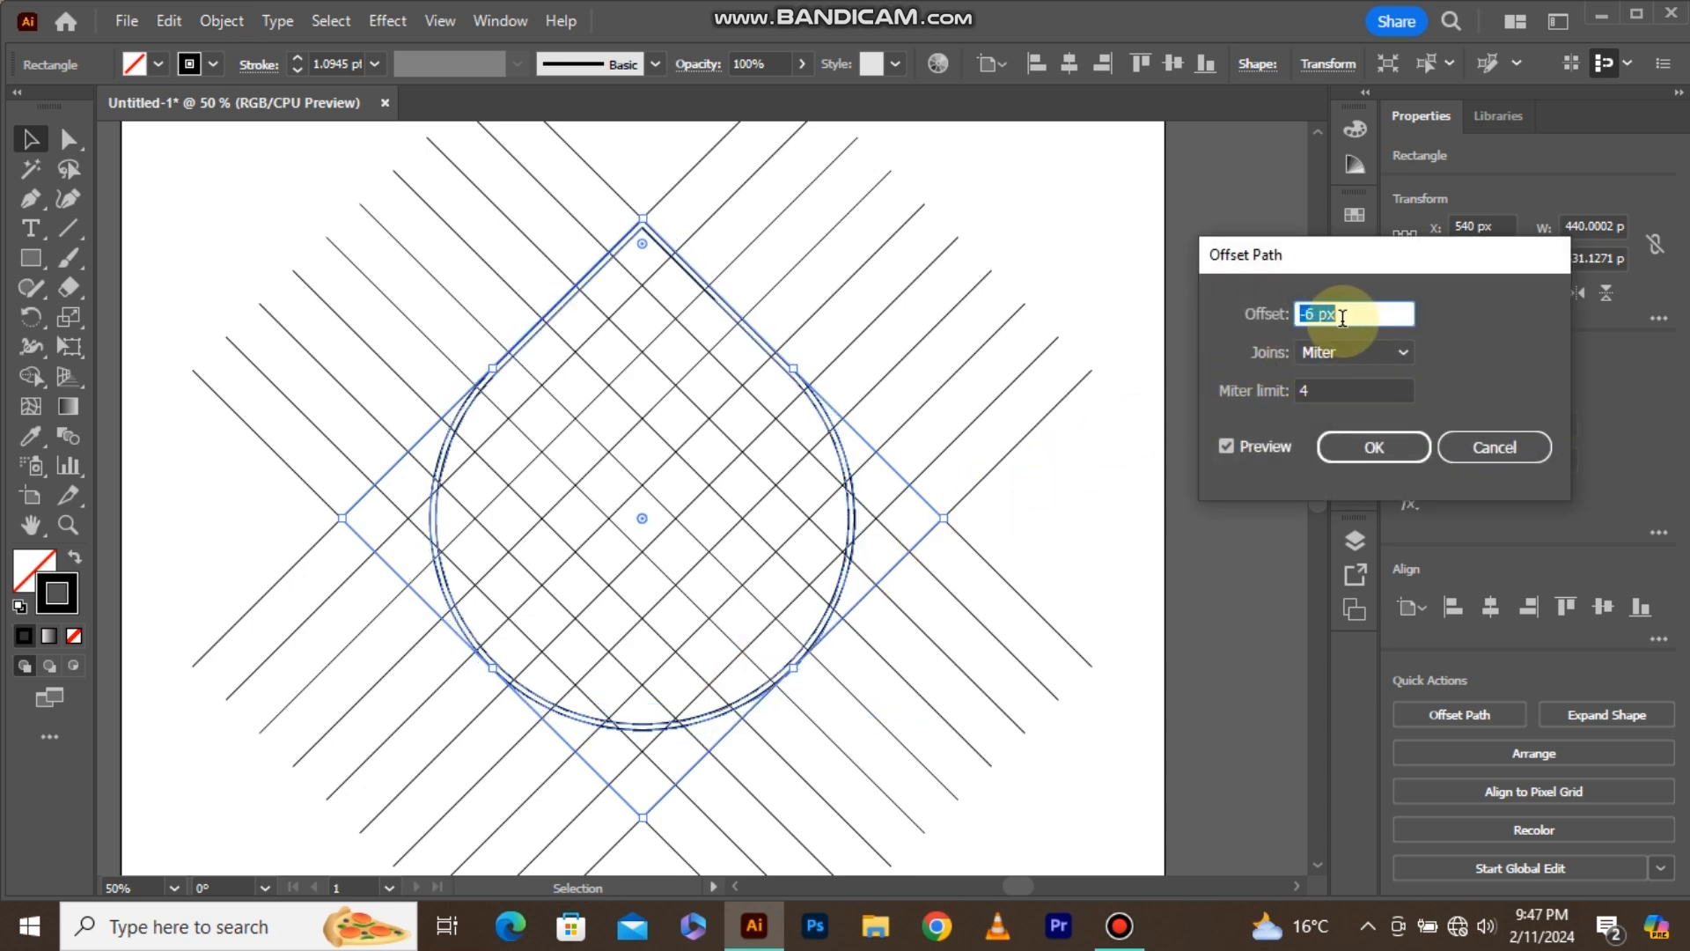
key(Down)
key(Down)
key(Down)
key(Down)
key(Down)
key(Down)
key(Down)
key(Down)
key(Down)
key(Down)
key(Down)
key(Down)
key(Down)
key(Down)
key(Down)
key(Down)
key(Down)
key(Down)
key(Down)
key(Down)
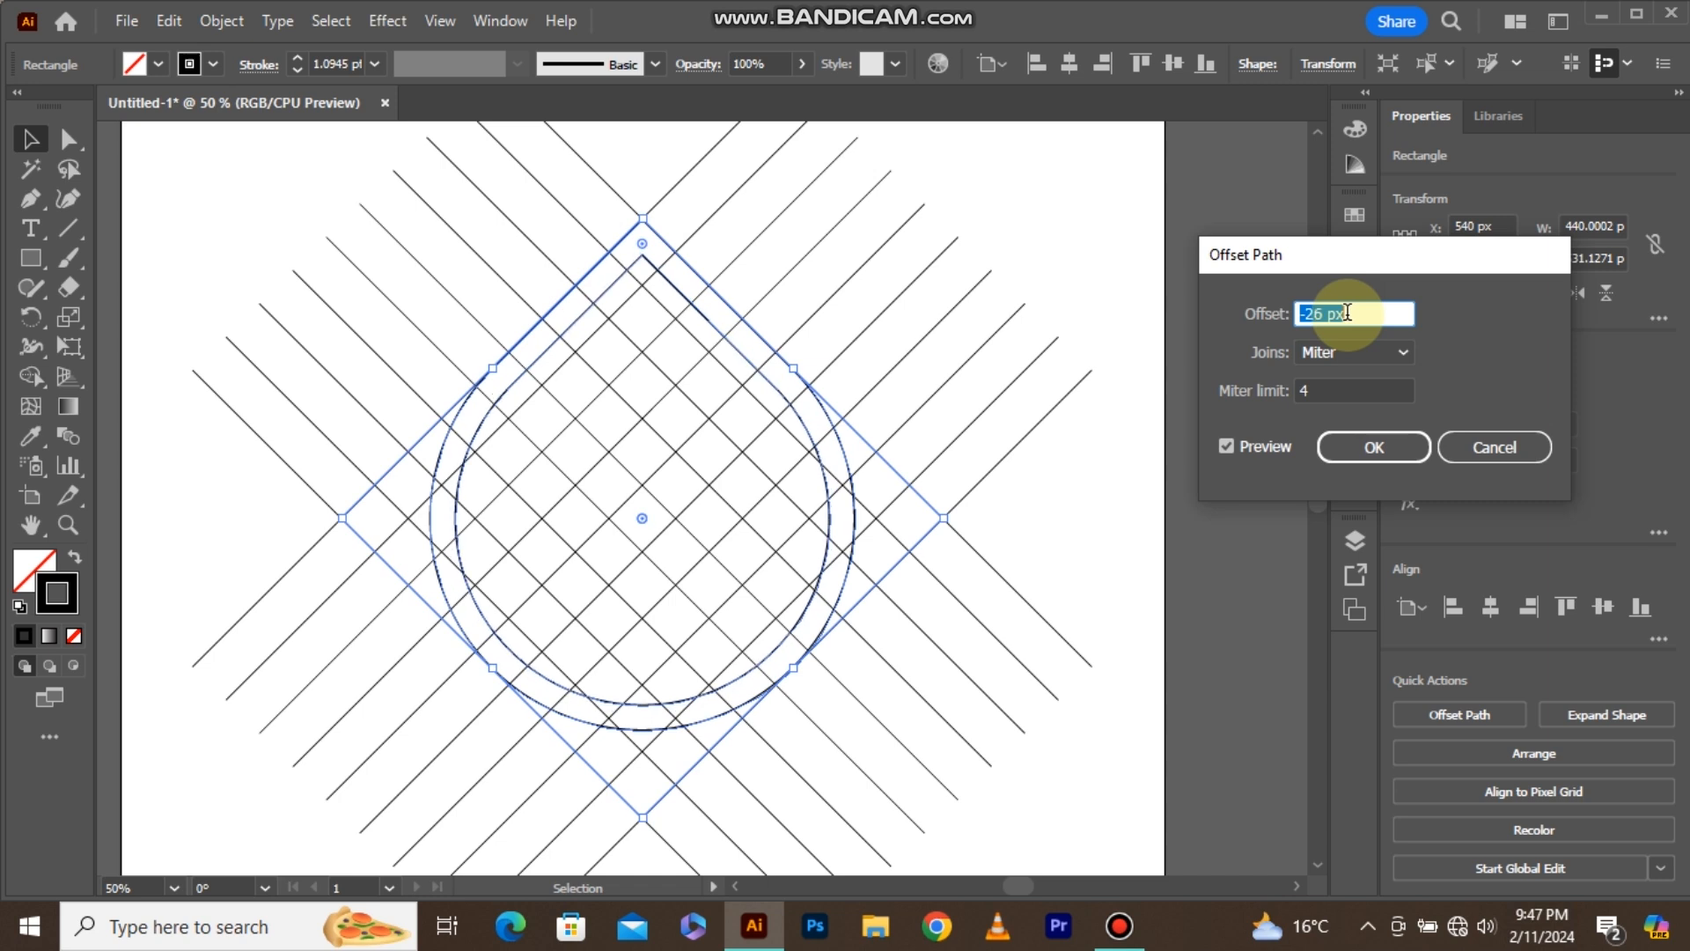
key(Down)
key(Down)
key(Down)
key(Down)
key(Down)
key(Down)
key(Down)
key(Down)
key(Down)
key(Down)
key(Down)
key(Down)
key(Down)
key(Down)
key(Down)
key(Down)
key(Down)
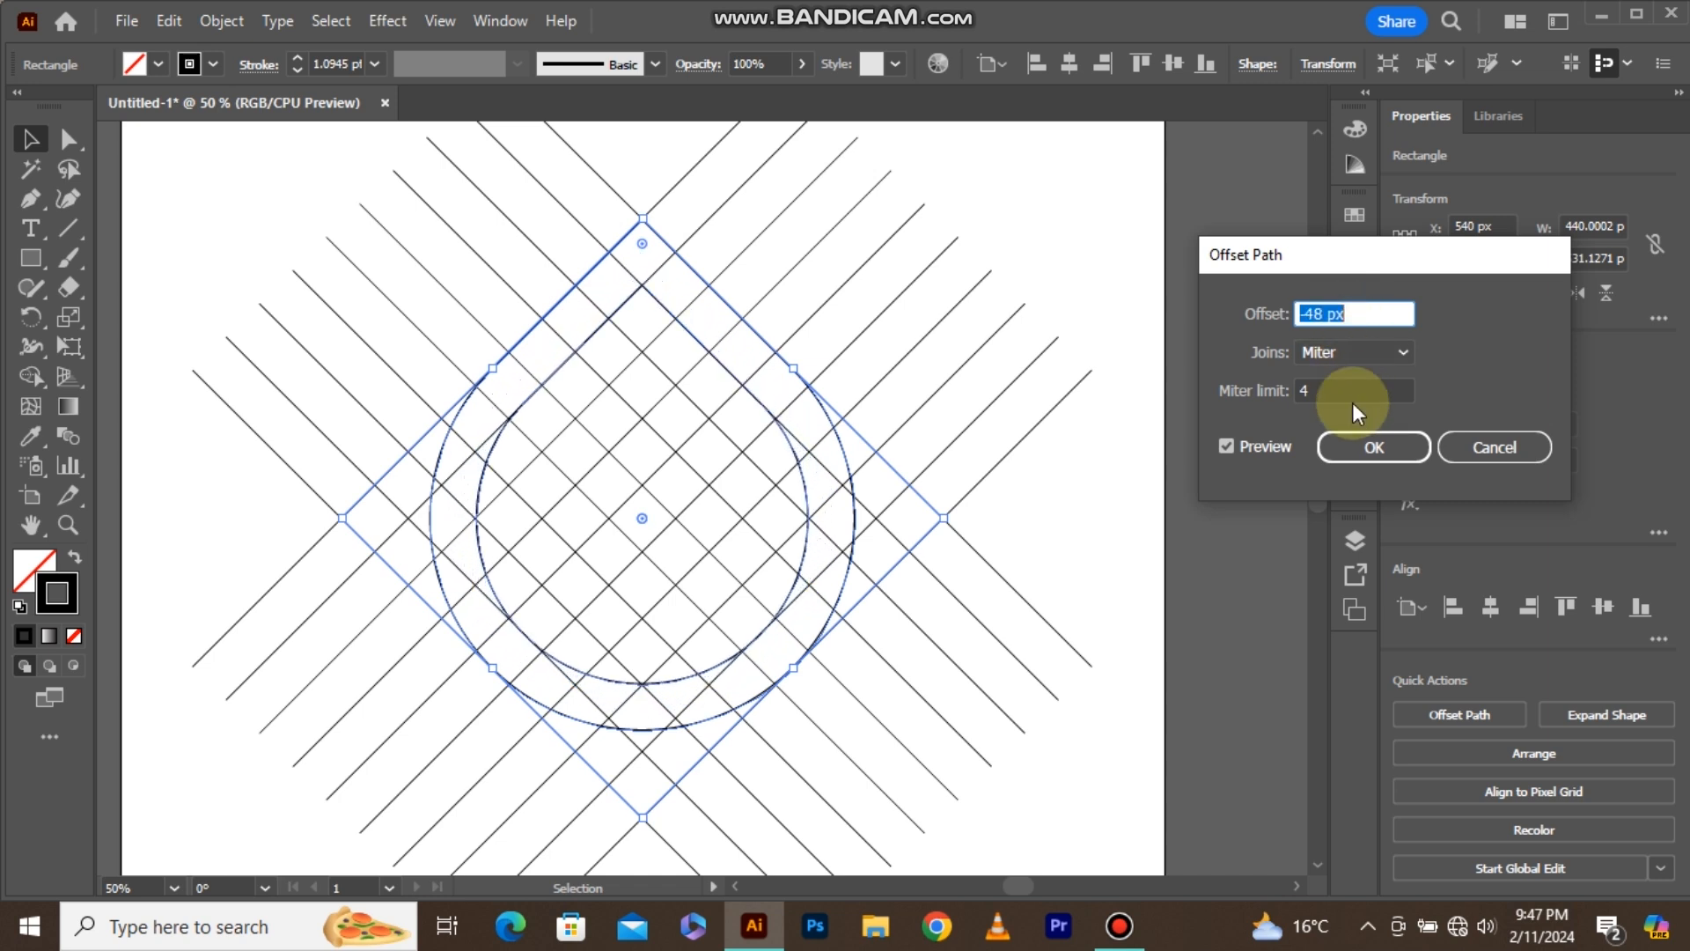
click(1355, 448)
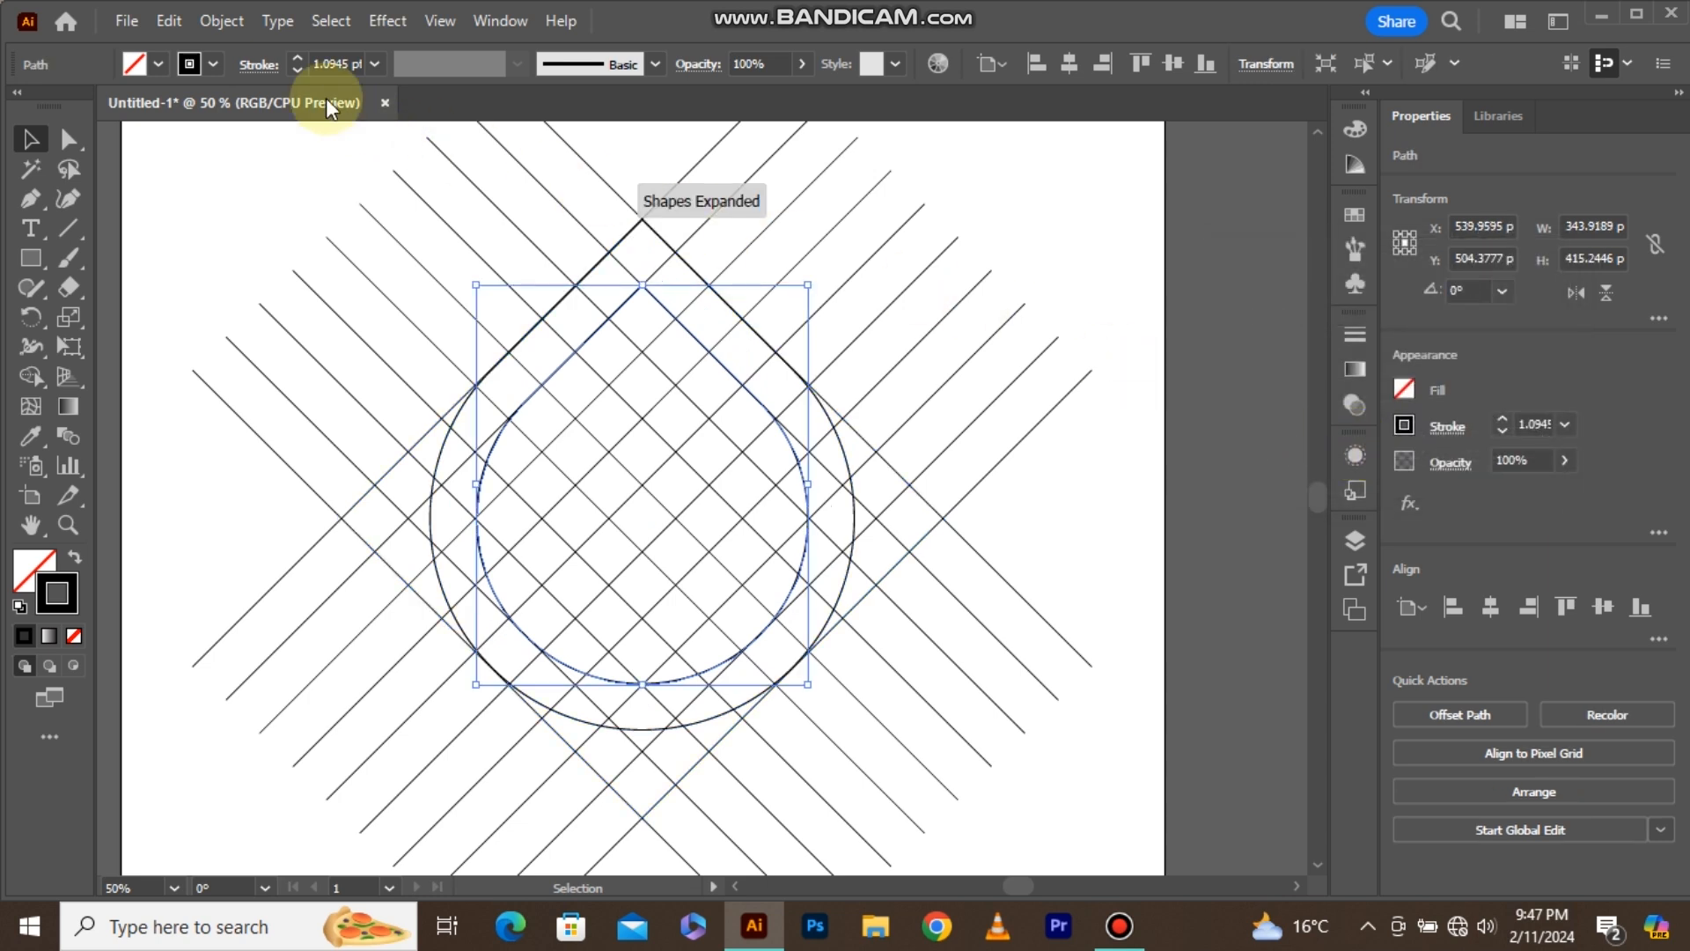
Offset the new inner teardrop by -49 px to add a third concentric outline.
click(234, 28)
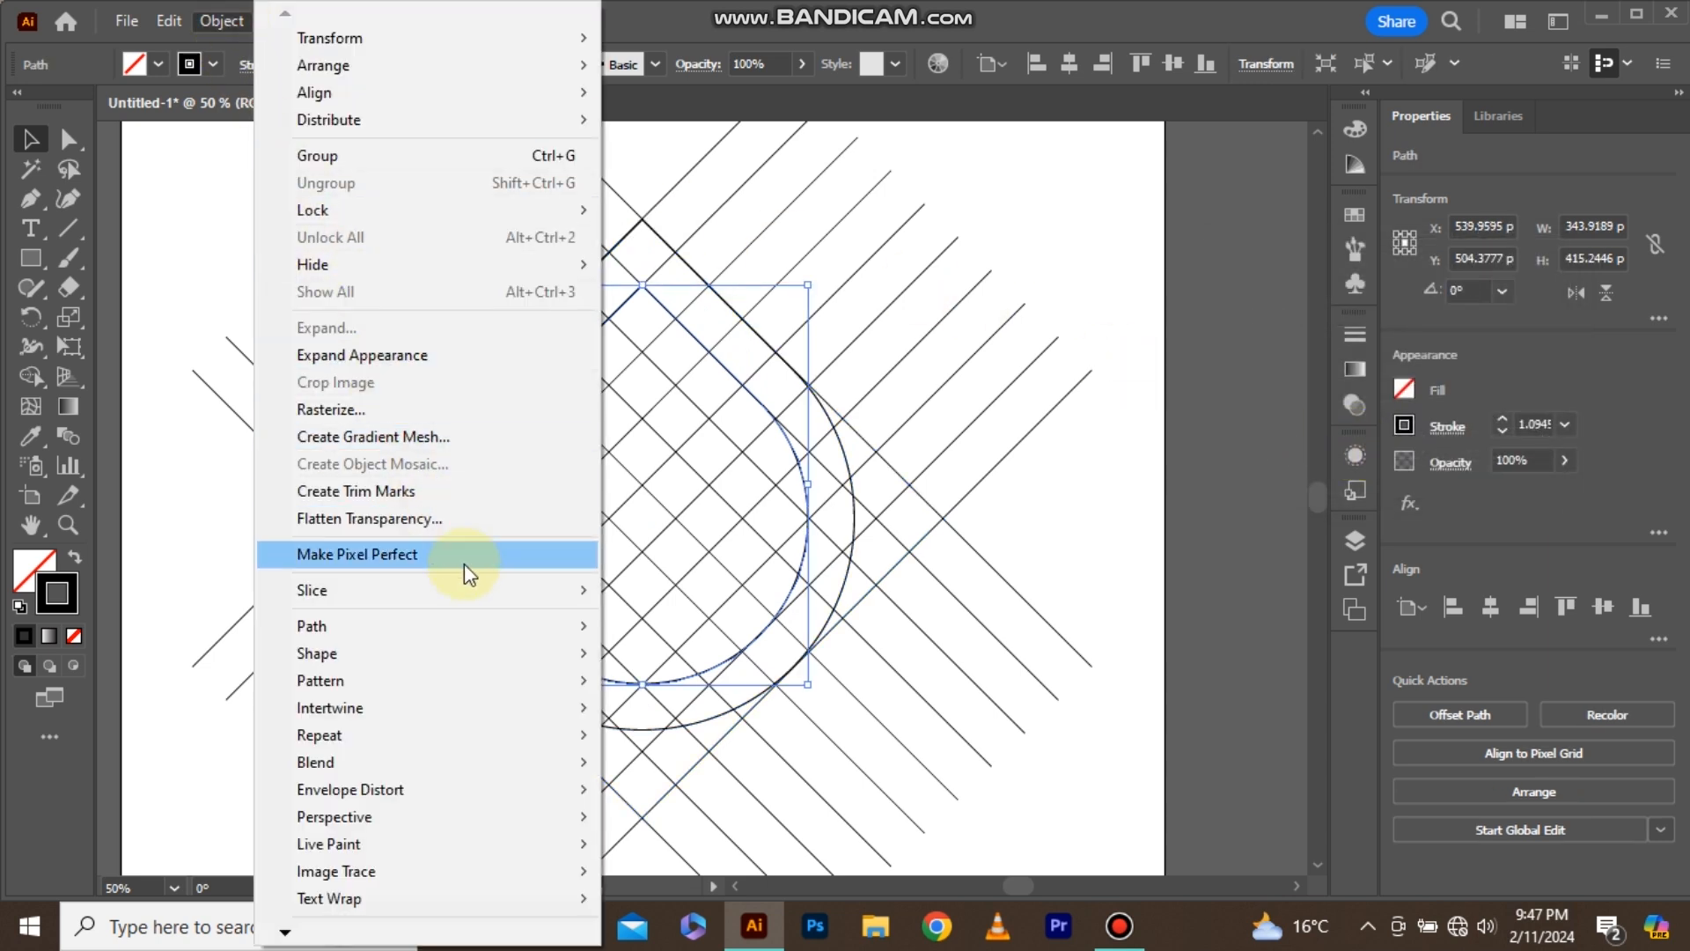
mouse_move(595, 630)
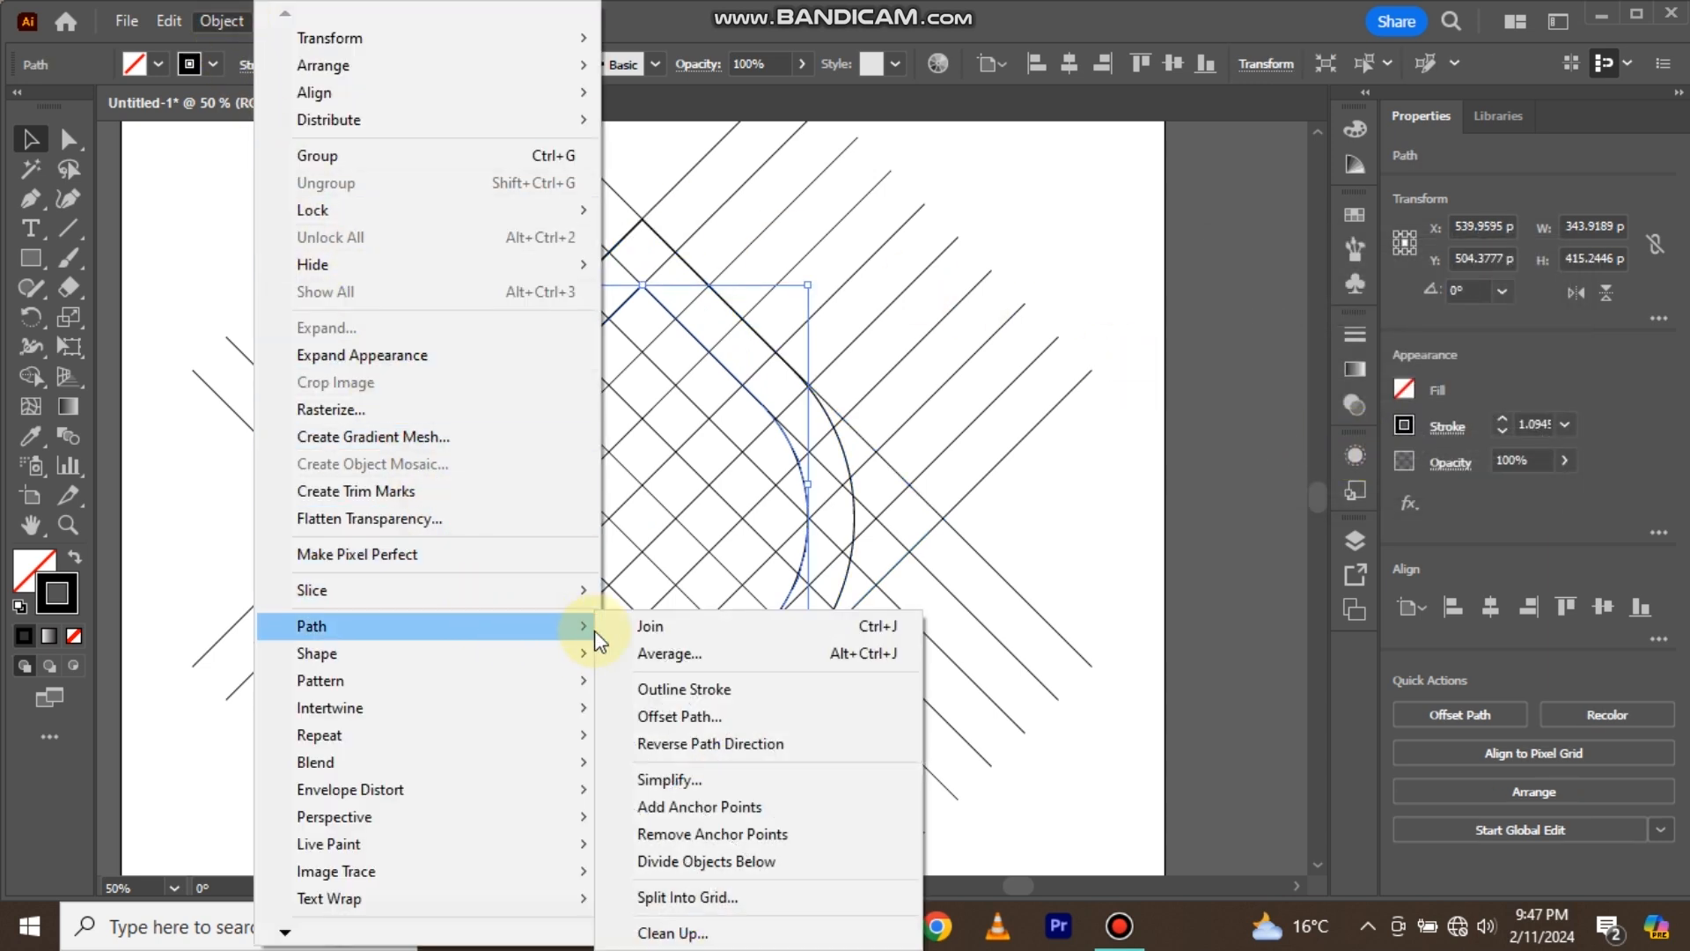
click(708, 714)
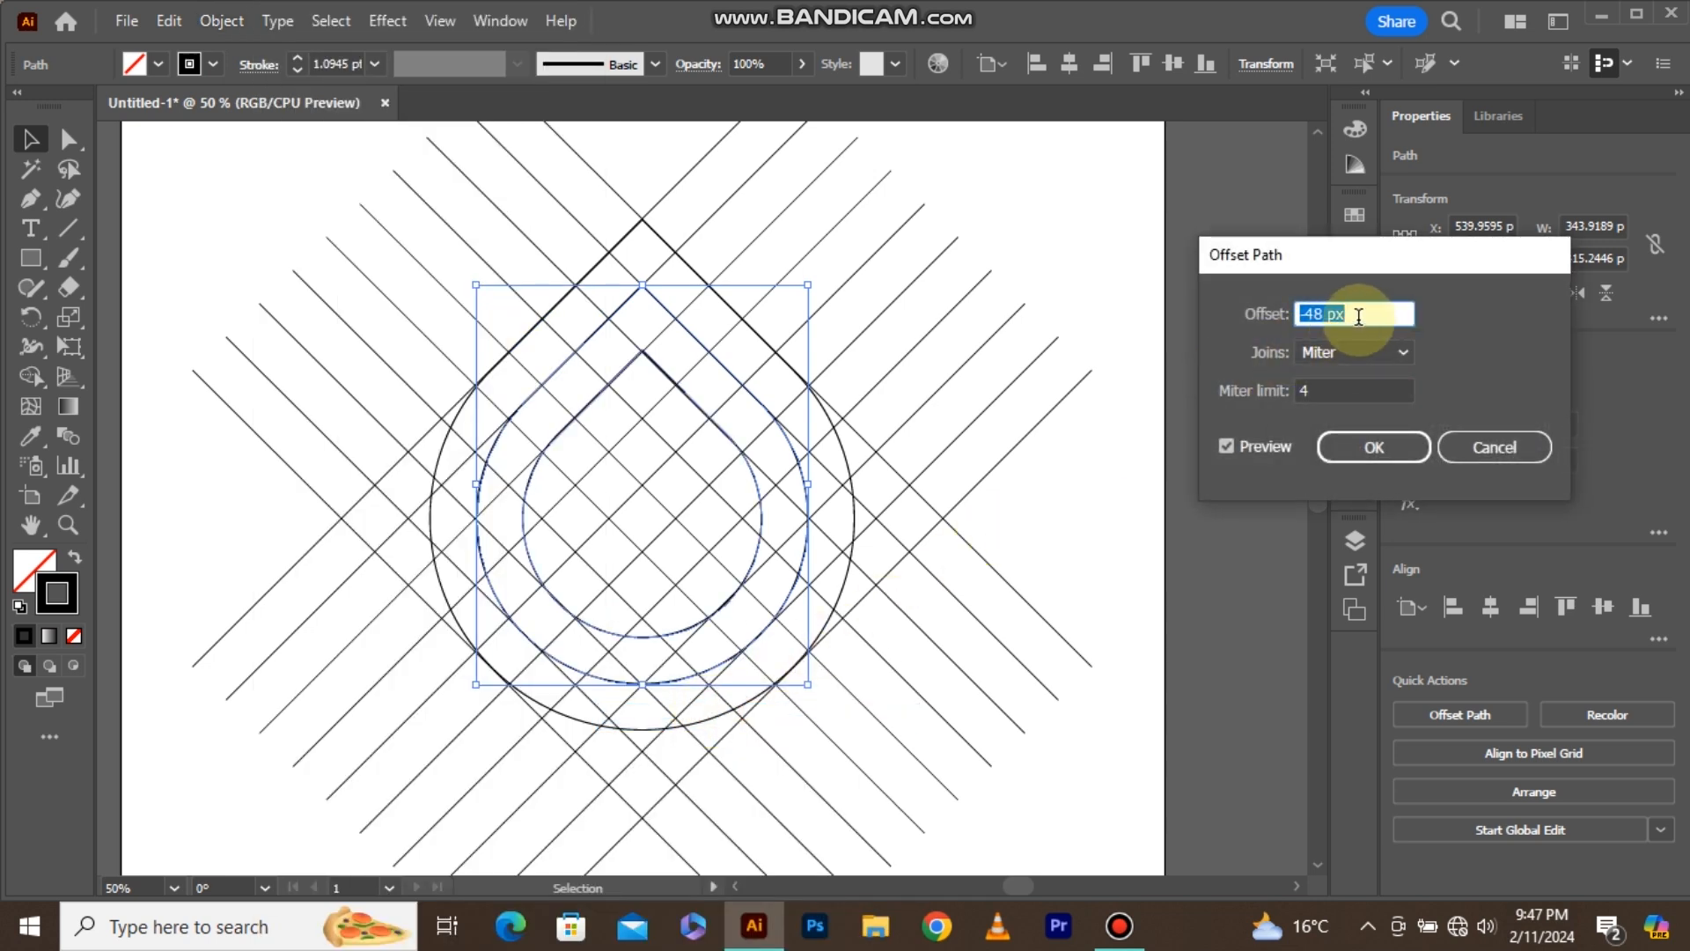
click(1355, 442)
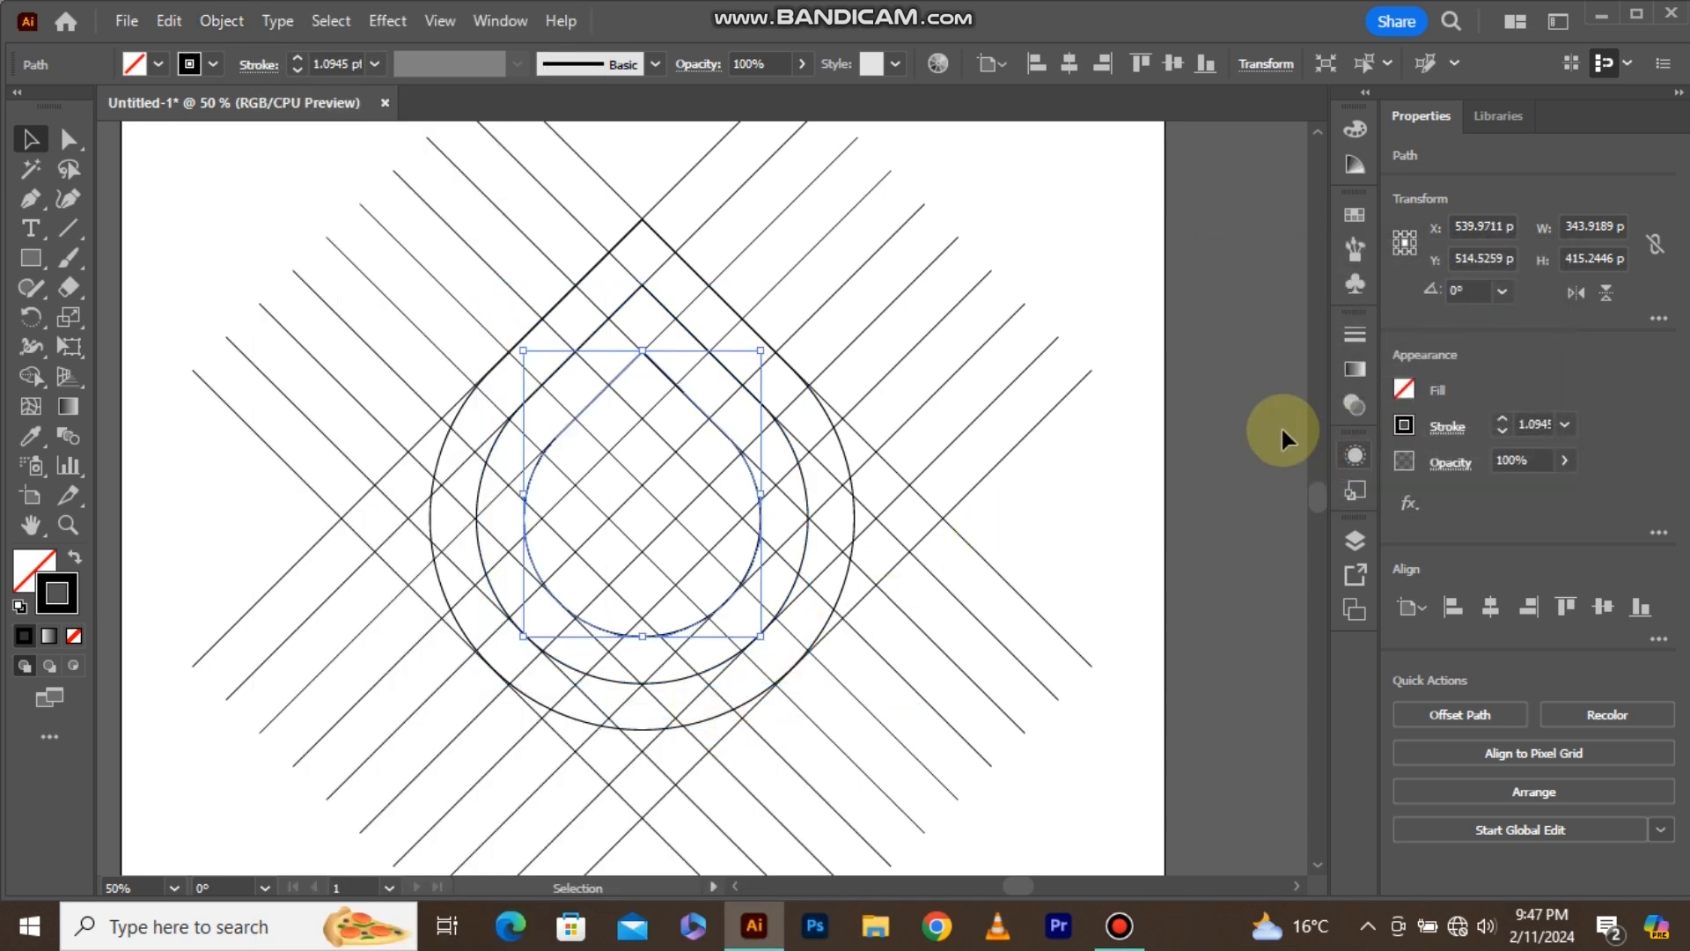
Offset the third teardrop by -49 px to add the innermost concentric outline.
click(226, 23)
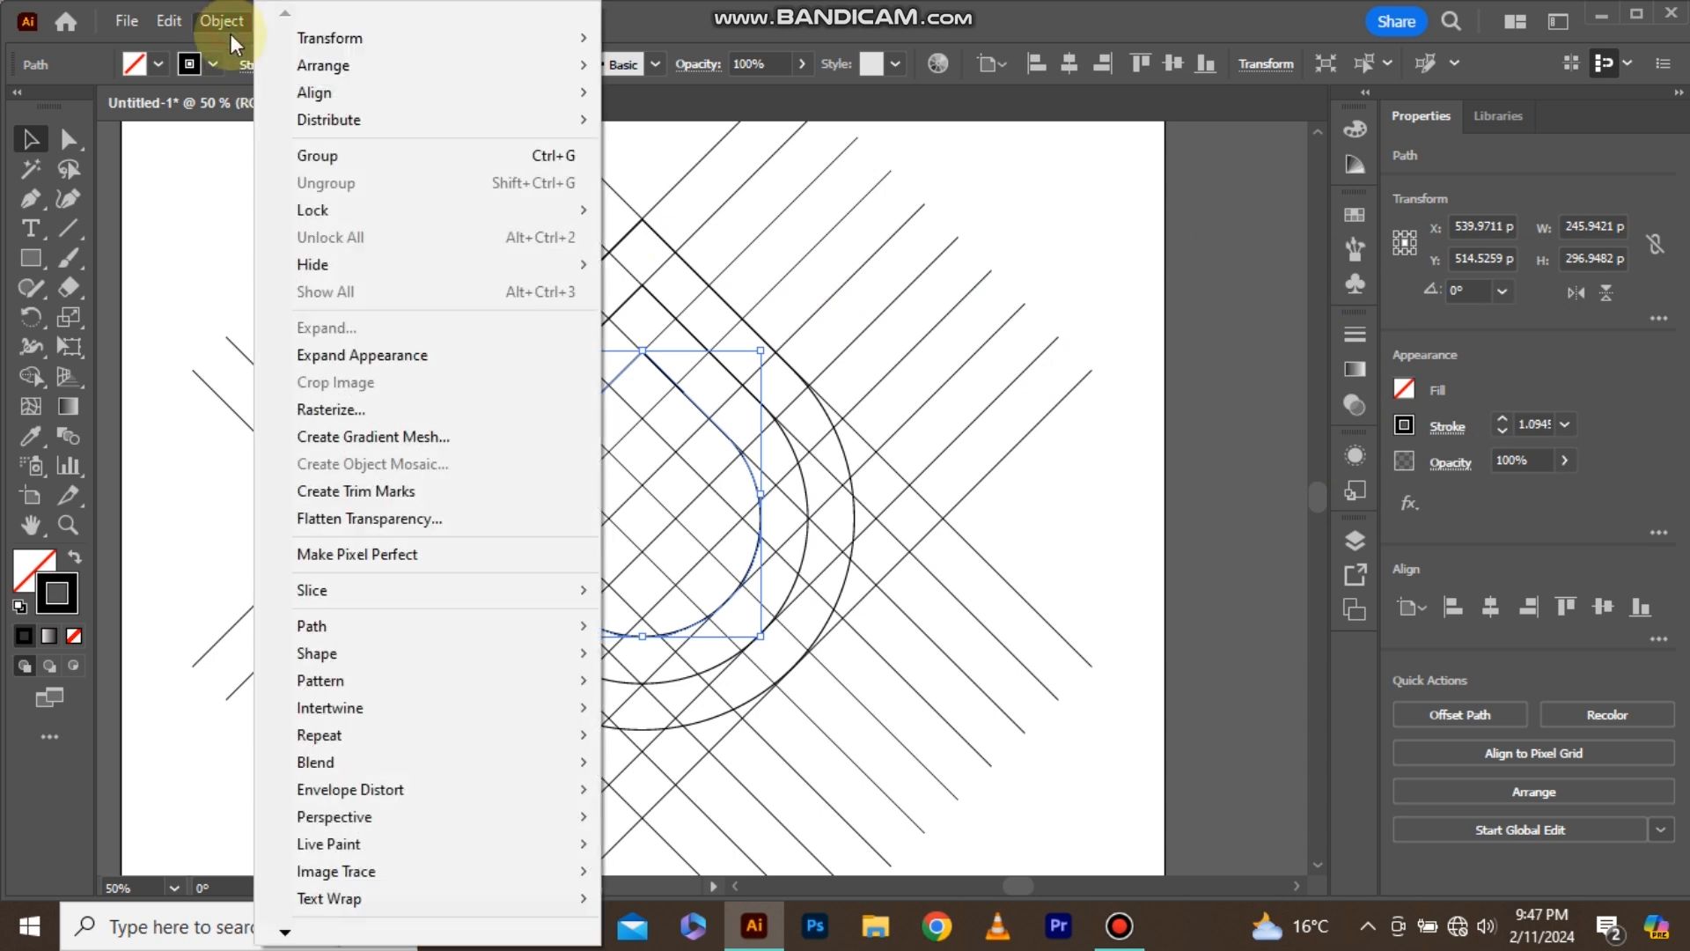
mouse_move(482, 629)
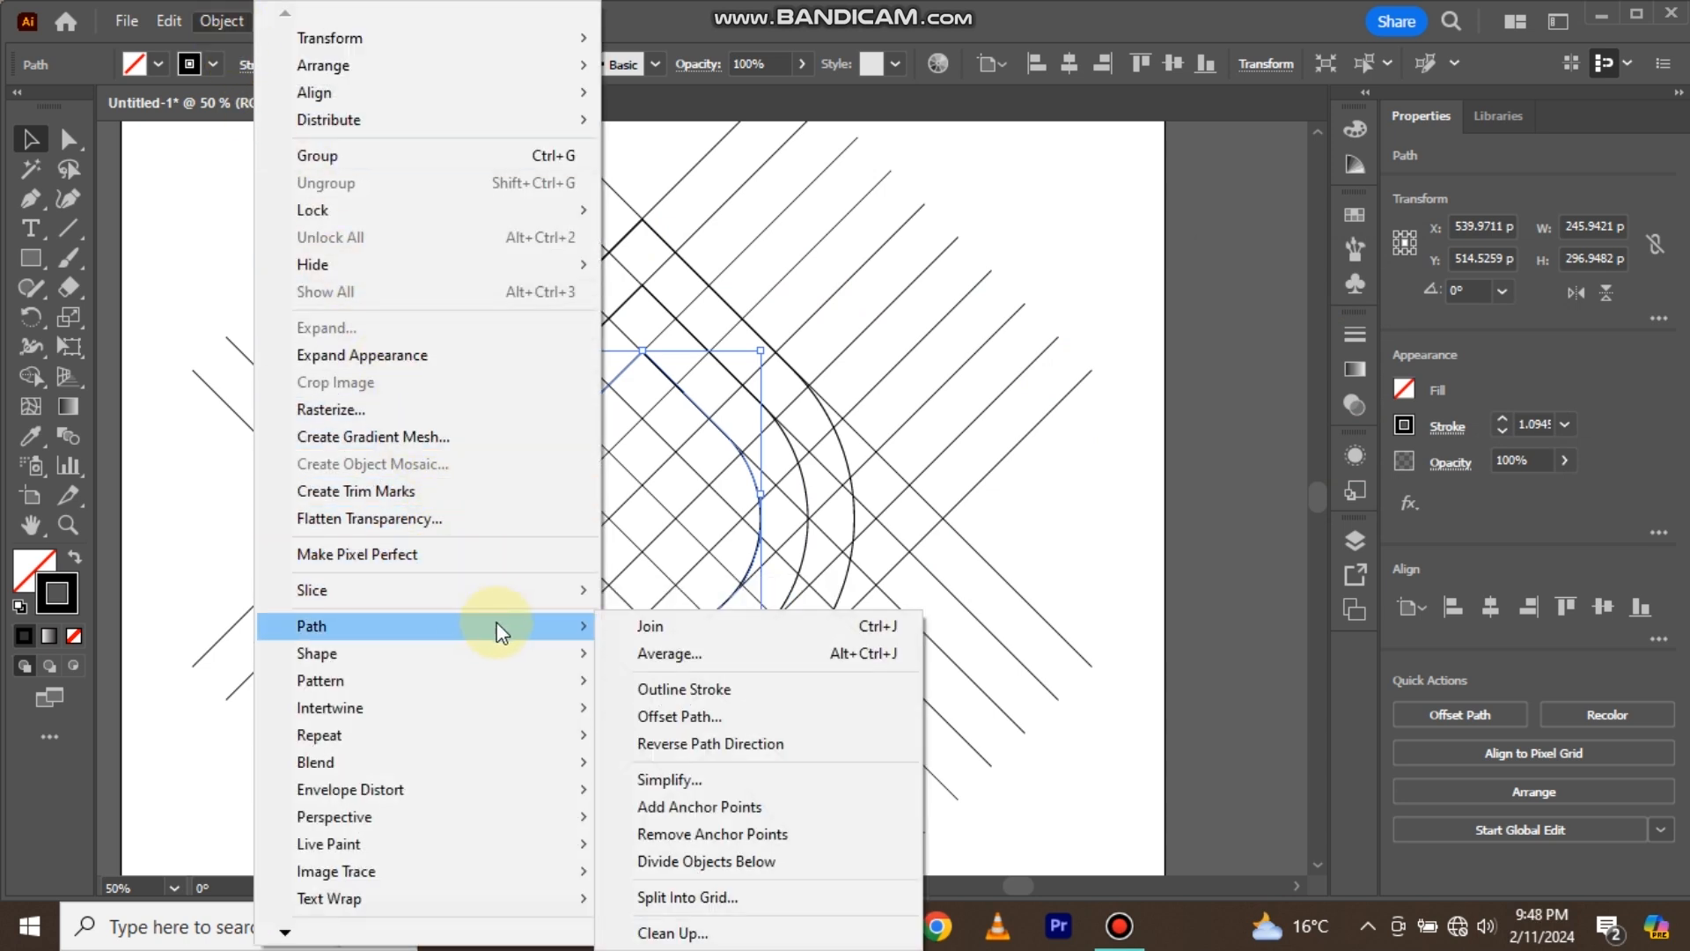
click(671, 716)
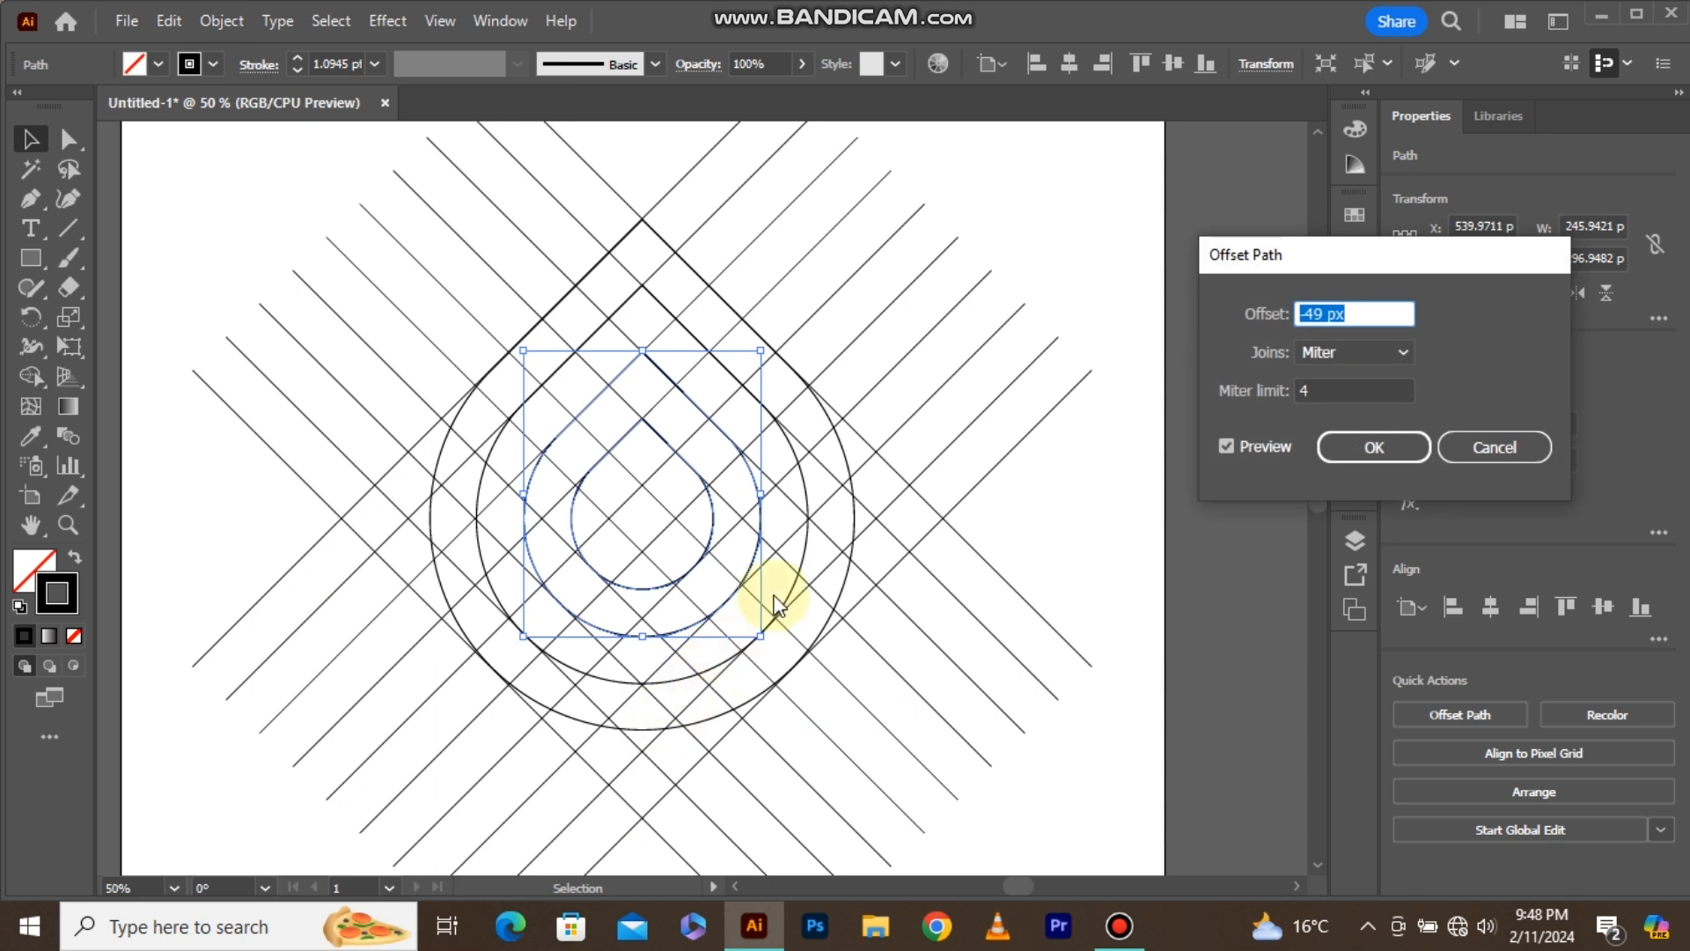
key(Down)
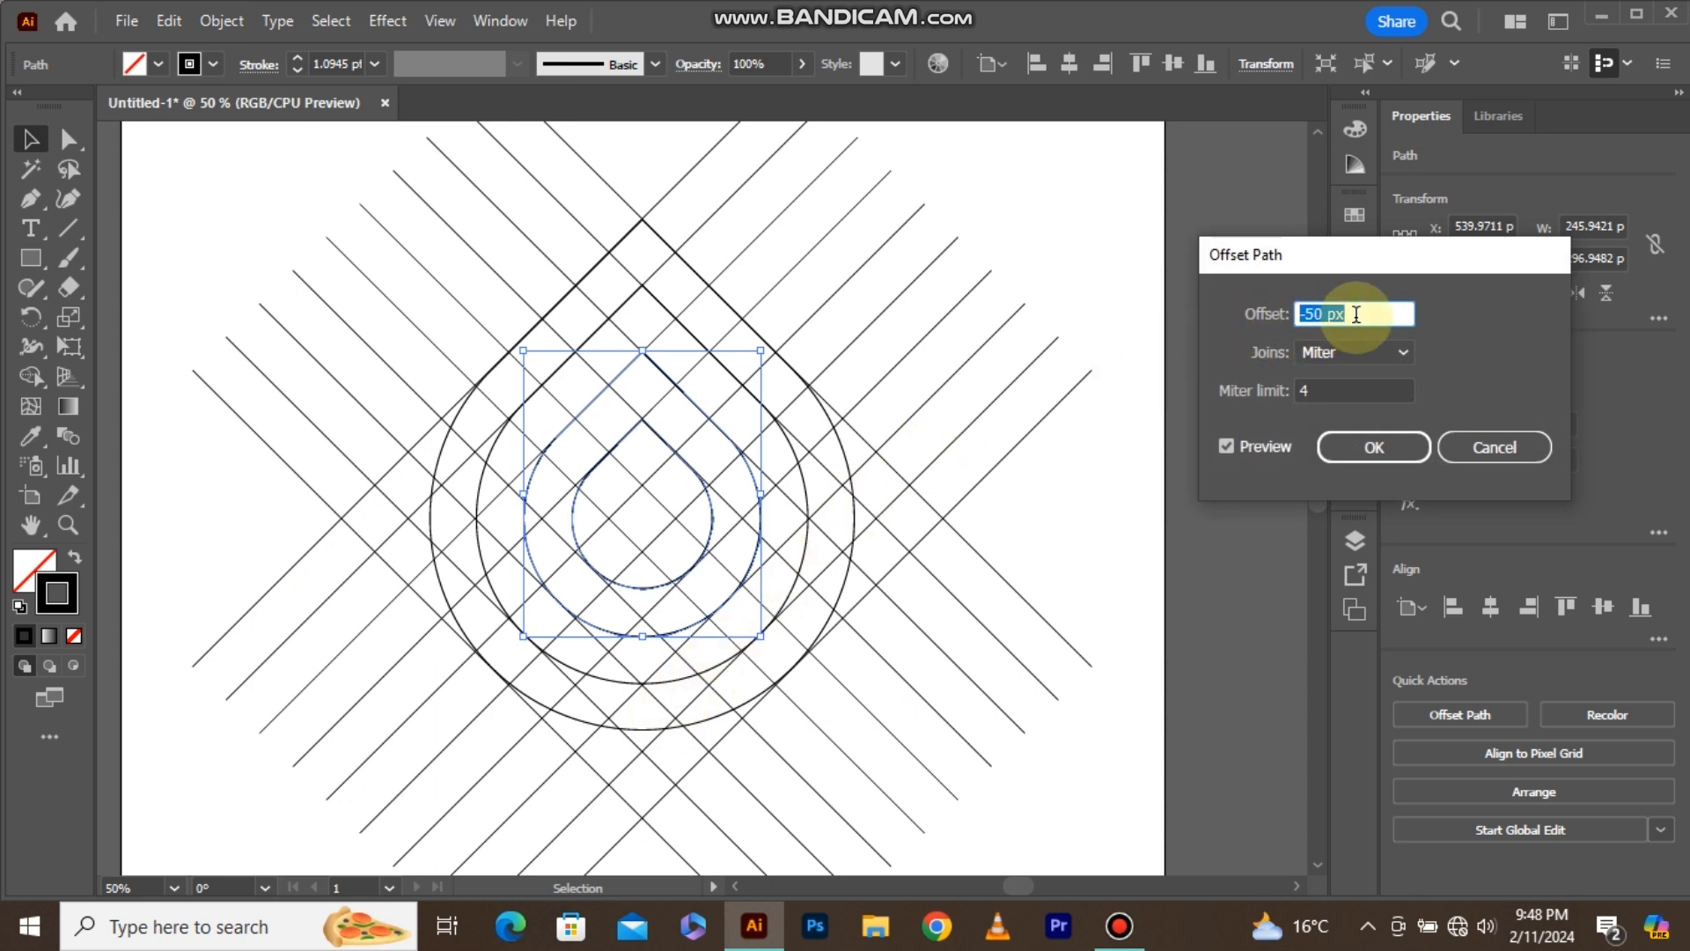
key(Up)
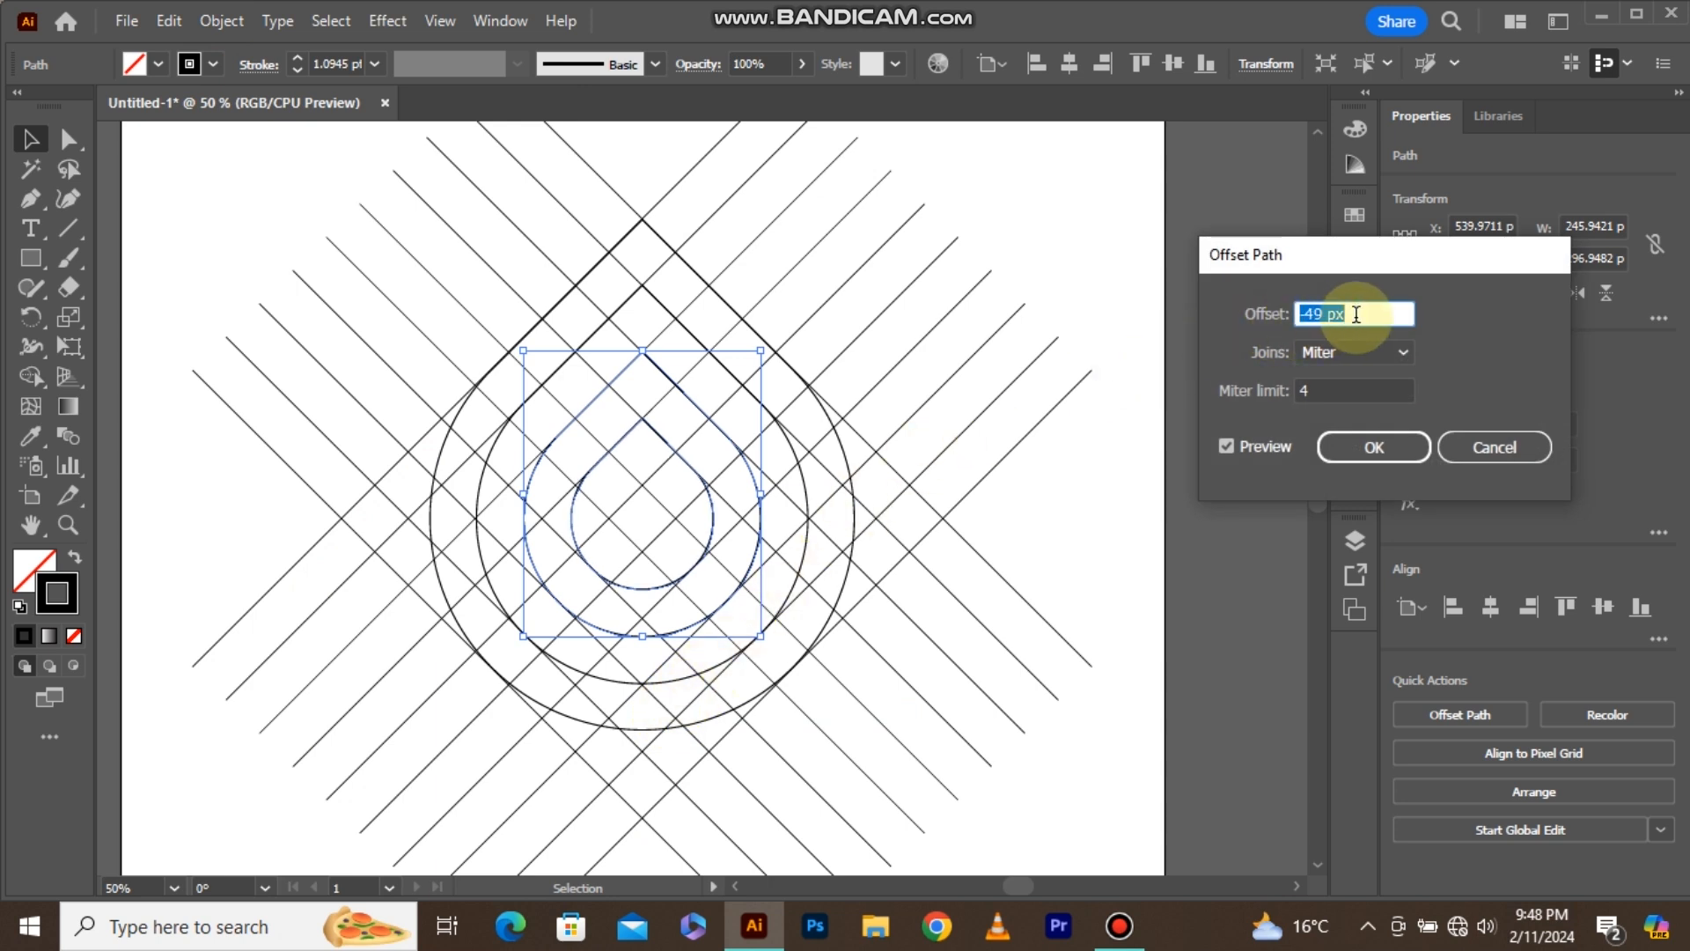
click(1353, 449)
Select all artwork and, with black fill and no stroke, merge the outer band's left half from apex to lower tip using Shape Builder.
key(v)
key(ctrl+a)
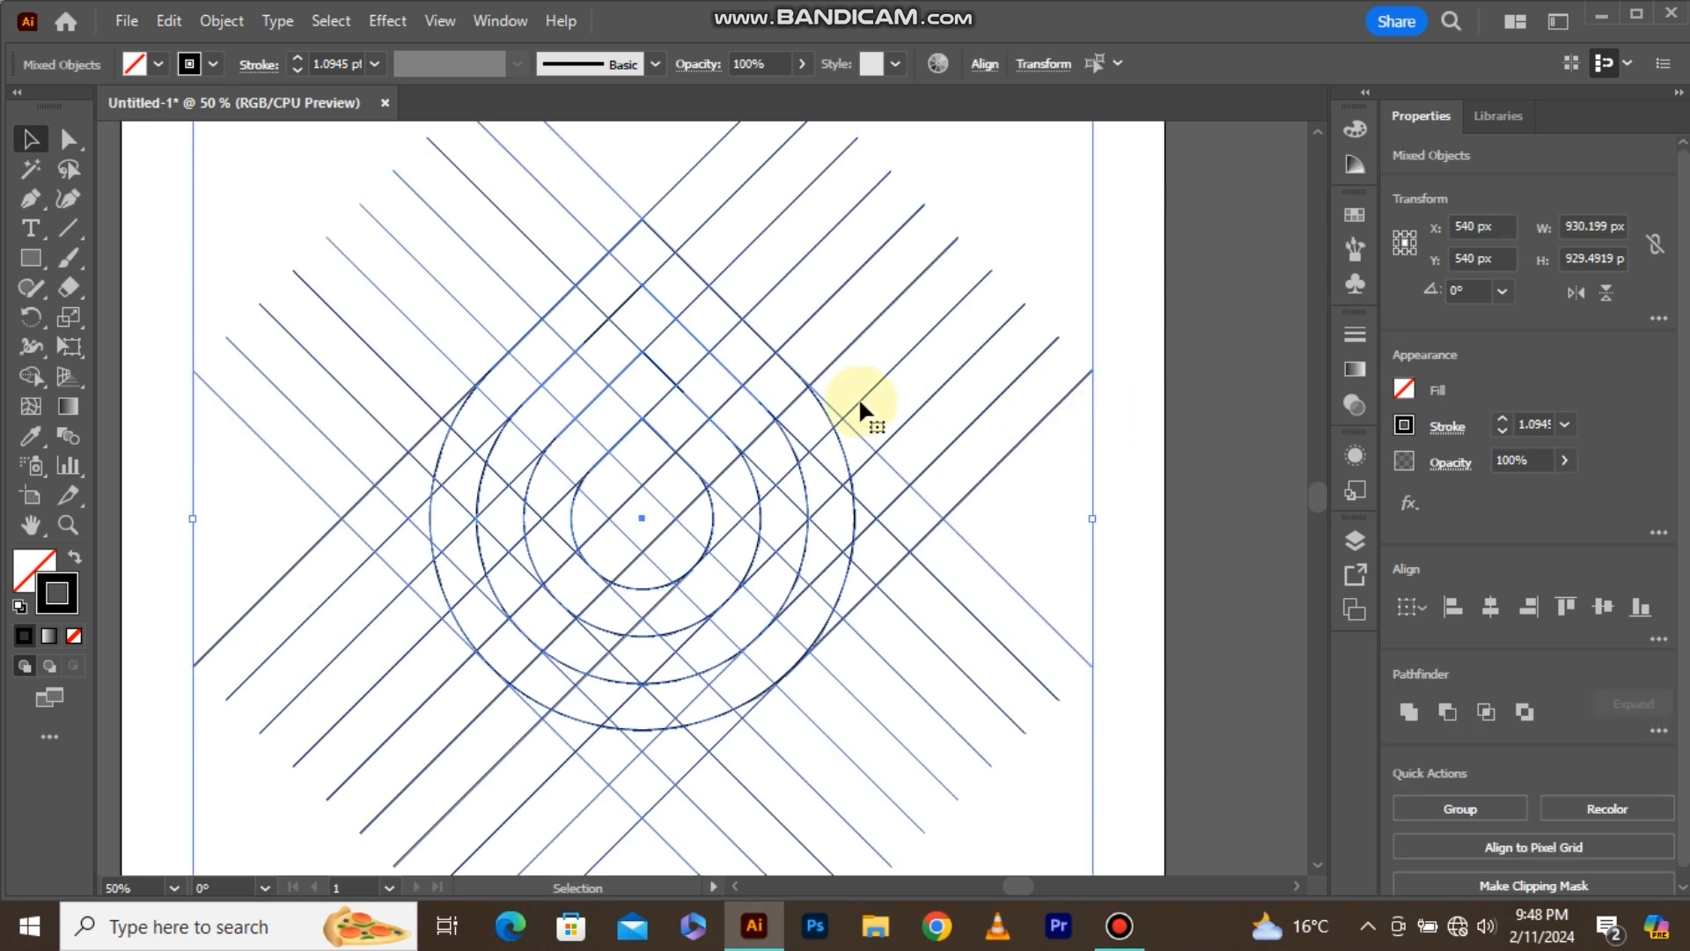
click(48, 369)
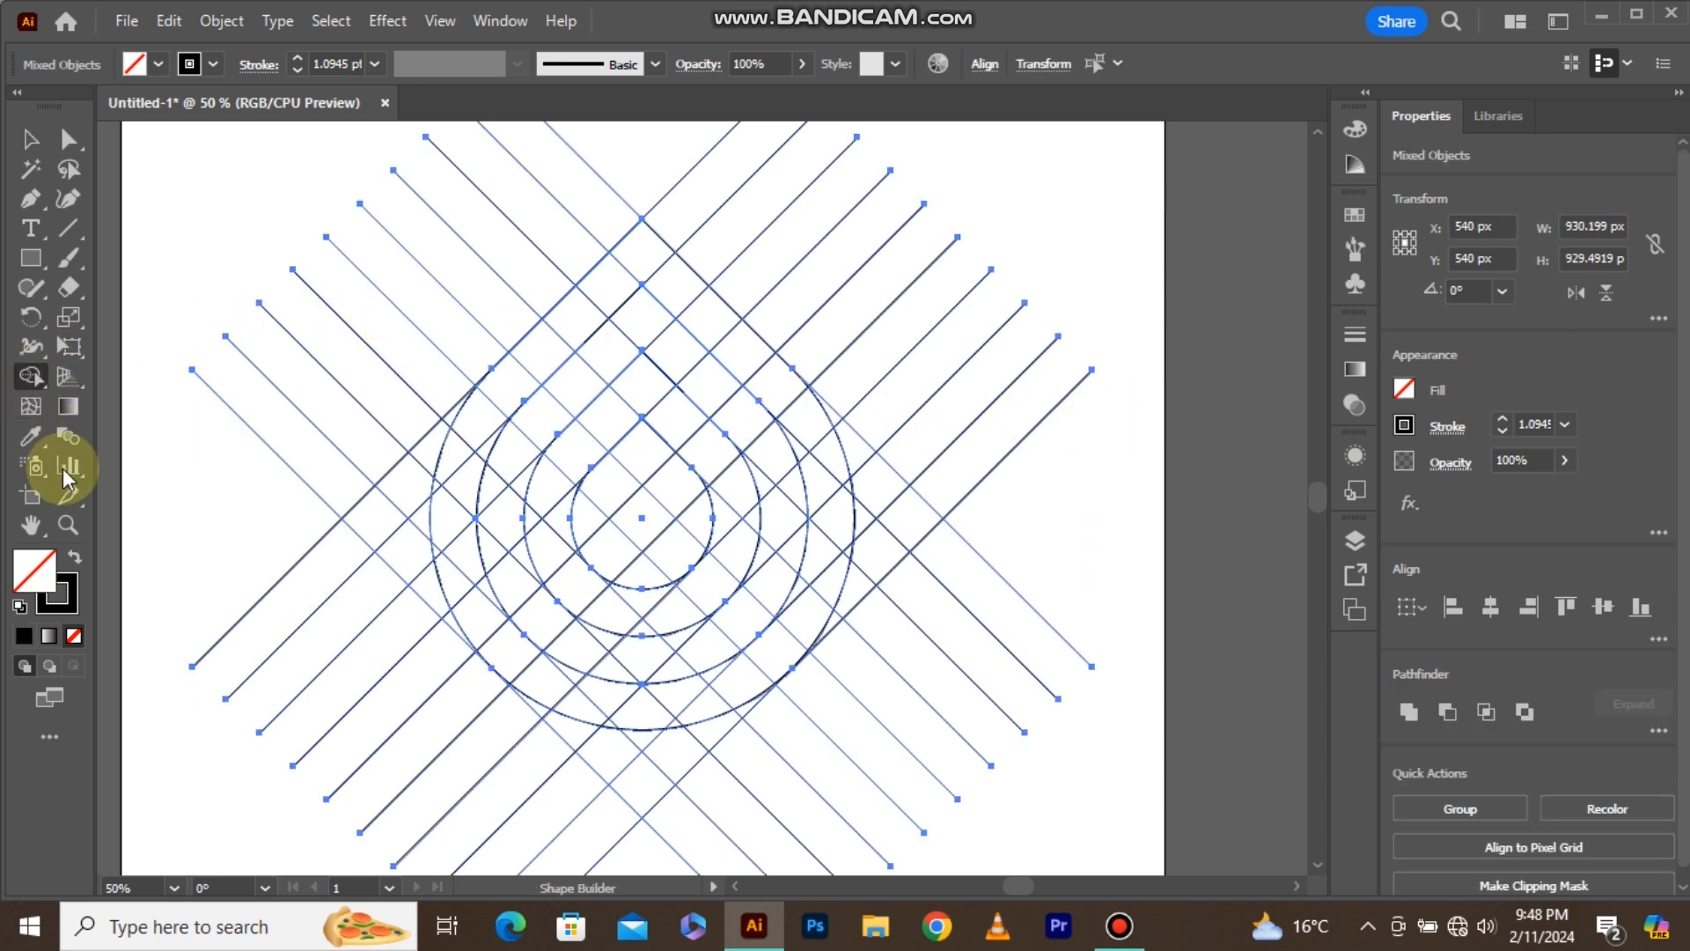
click(76, 558)
scroll(606, 396, down, 1)
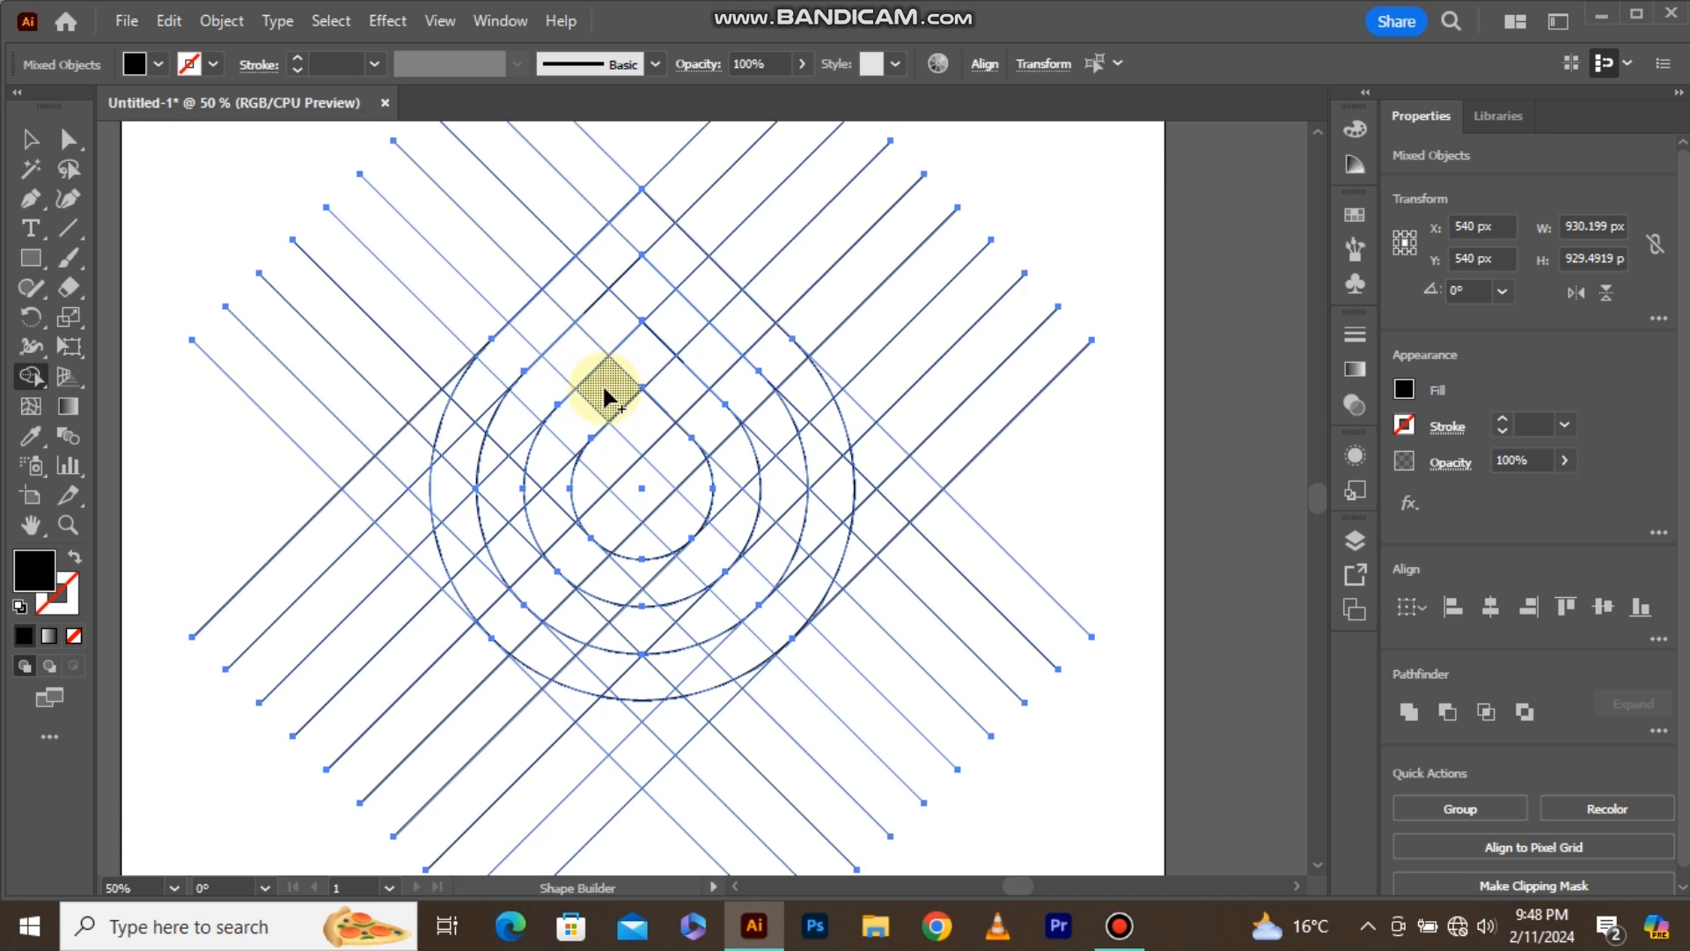
scroll(626, 290, up, 1)
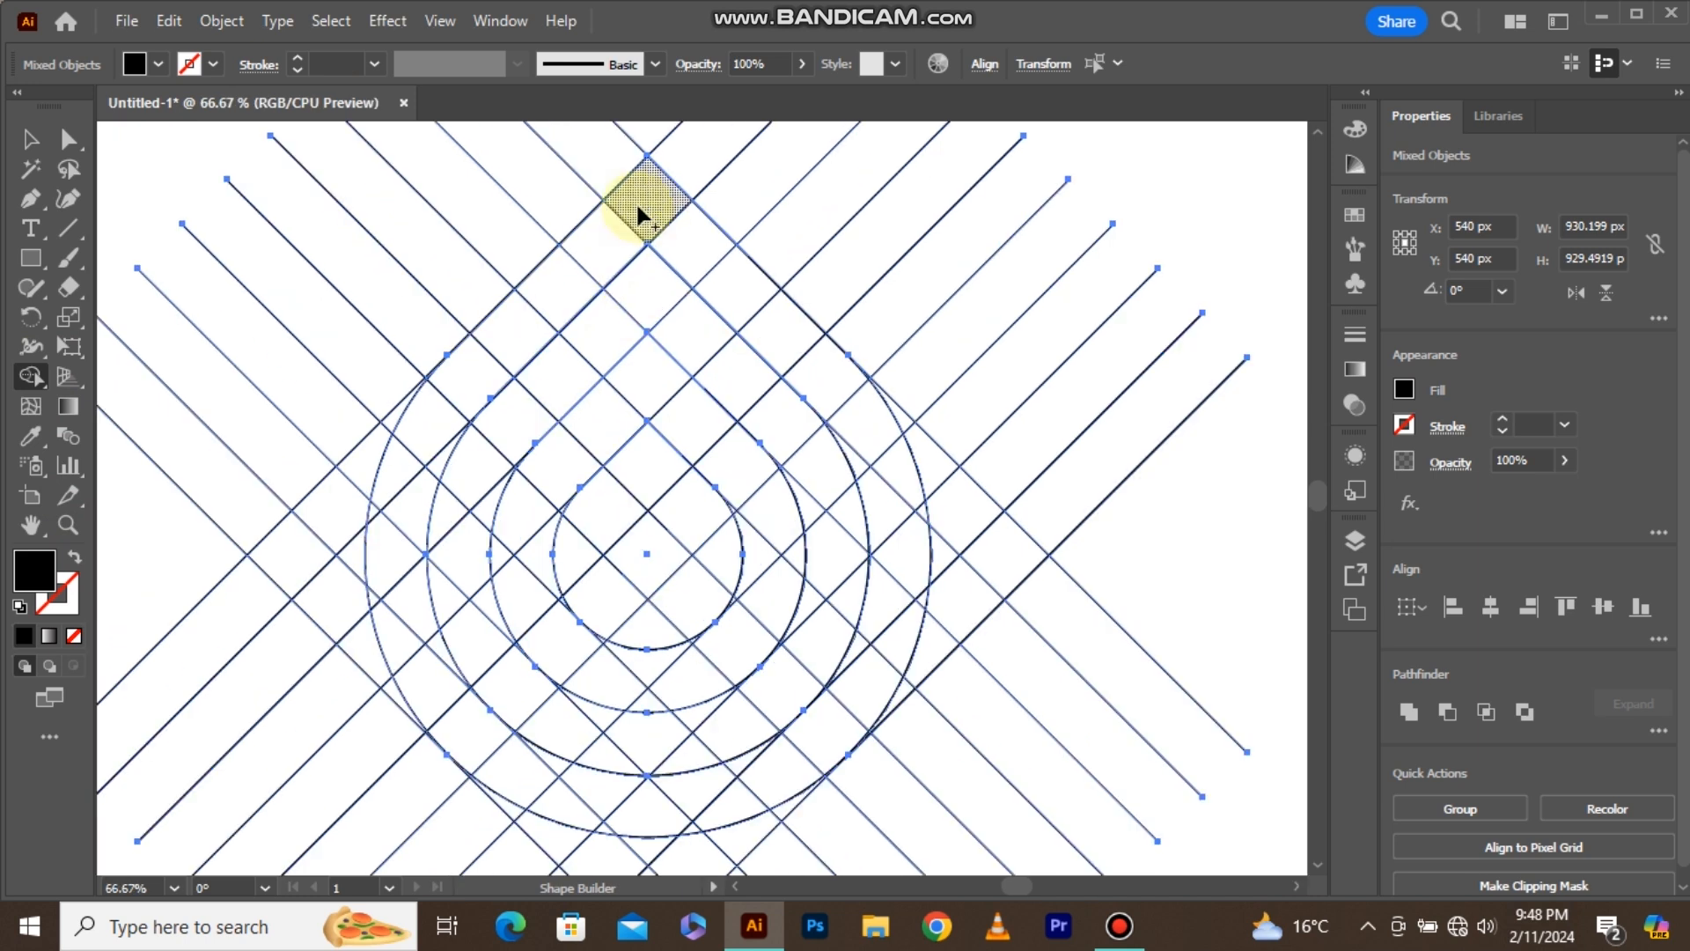
mouse_move(621, 225)
mouse_down()
mouse_move(498, 339)
mouse_move(437, 441)
mouse_move(392, 540)
mouse_move(402, 634)
mouse_up()
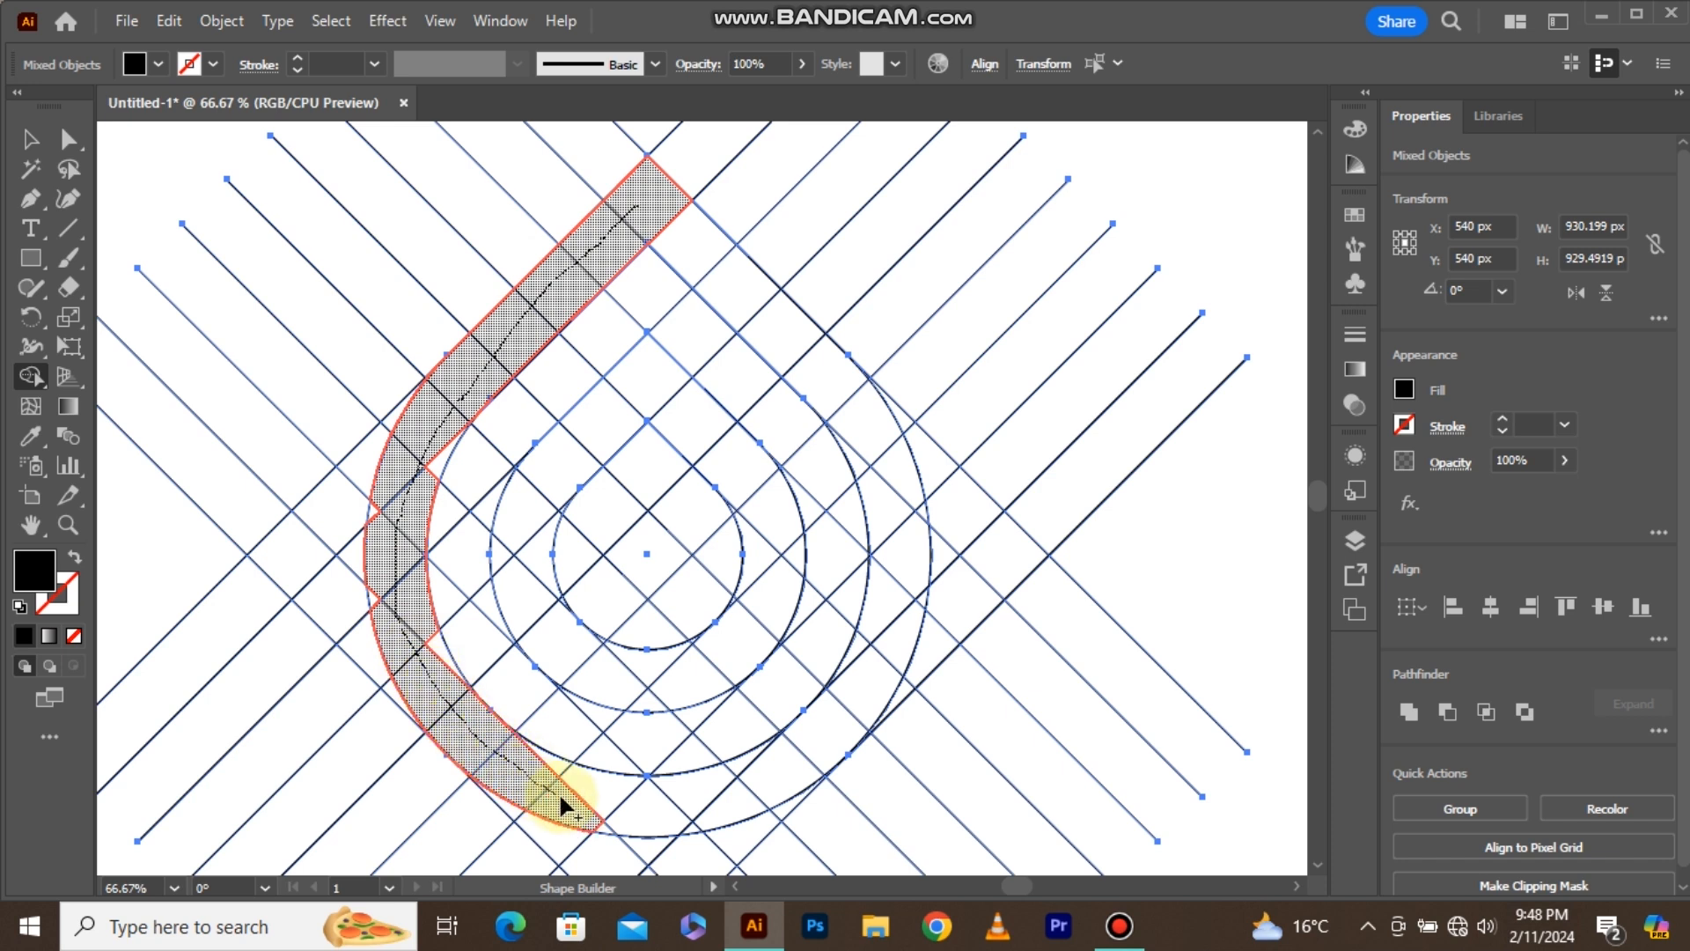
drag(562, 806, 551, 793)
Merge the leftover slivers along the edges of the black left band into it with Shape Builder.
scroll(540, 751, down, 1)
scroll(410, 450, up, 1)
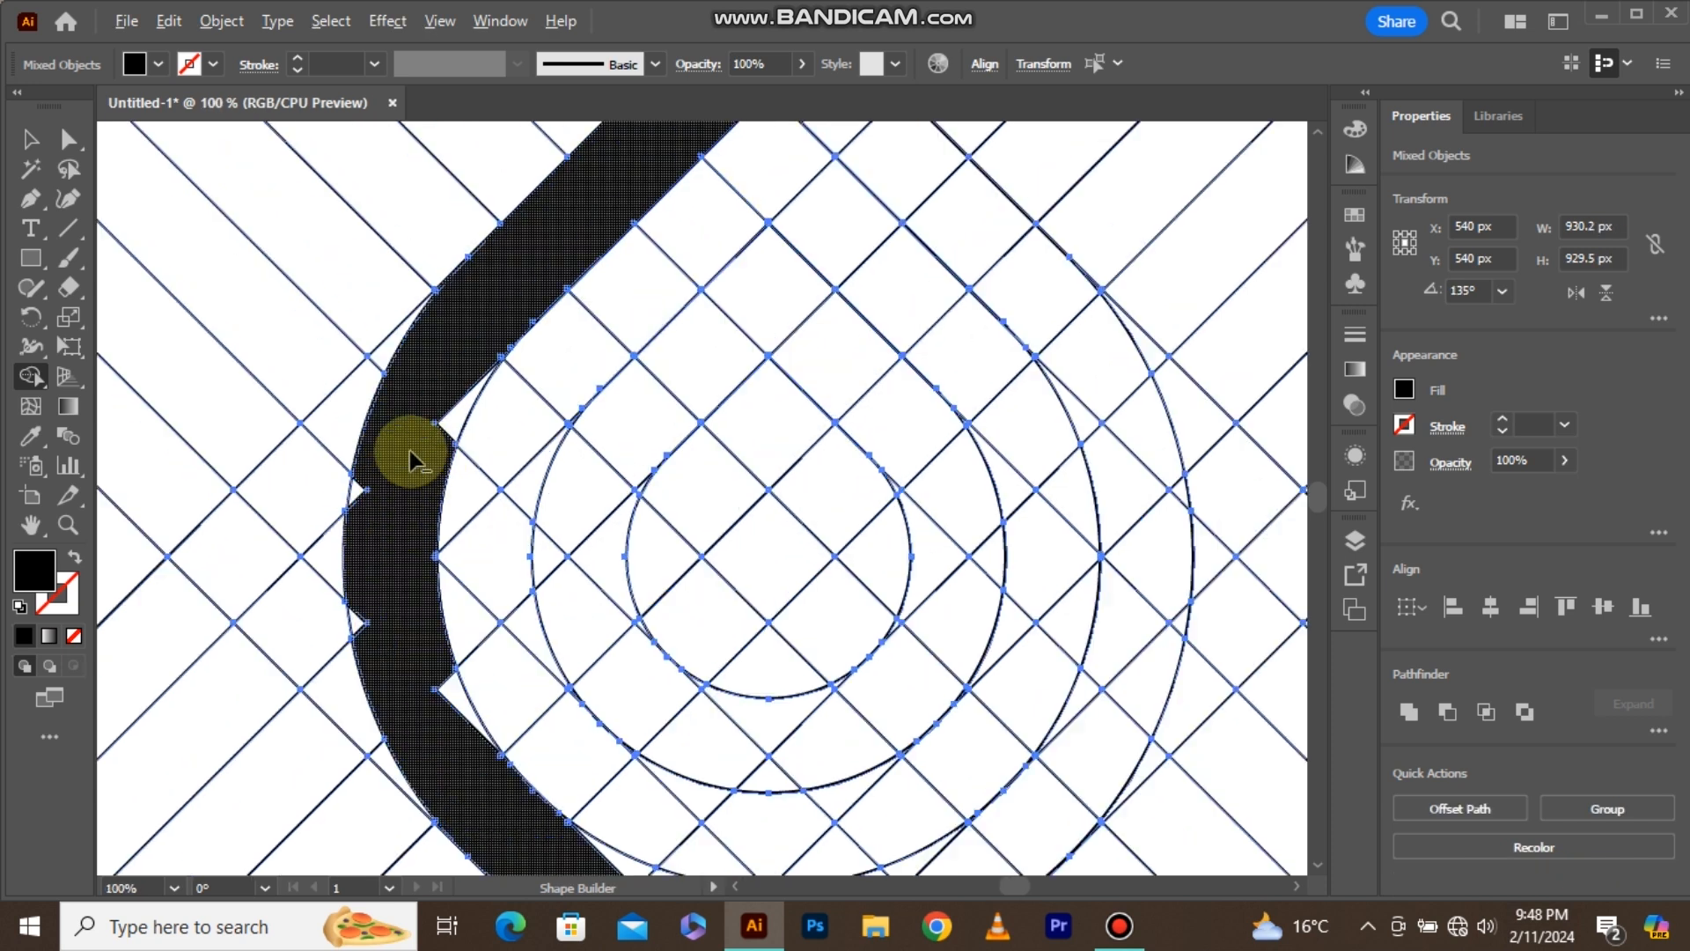
scroll(409, 450, up, 1)
mouse_move(483, 362)
mouse_down()
mouse_move(446, 441)
mouse_move(367, 483)
mouse_move(324, 558)
mouse_move(335, 697)
mouse_move(442, 763)
mouse_move(452, 811)
mouse_up()
scroll(447, 608, up, 2)
scroll(447, 607, up, 3)
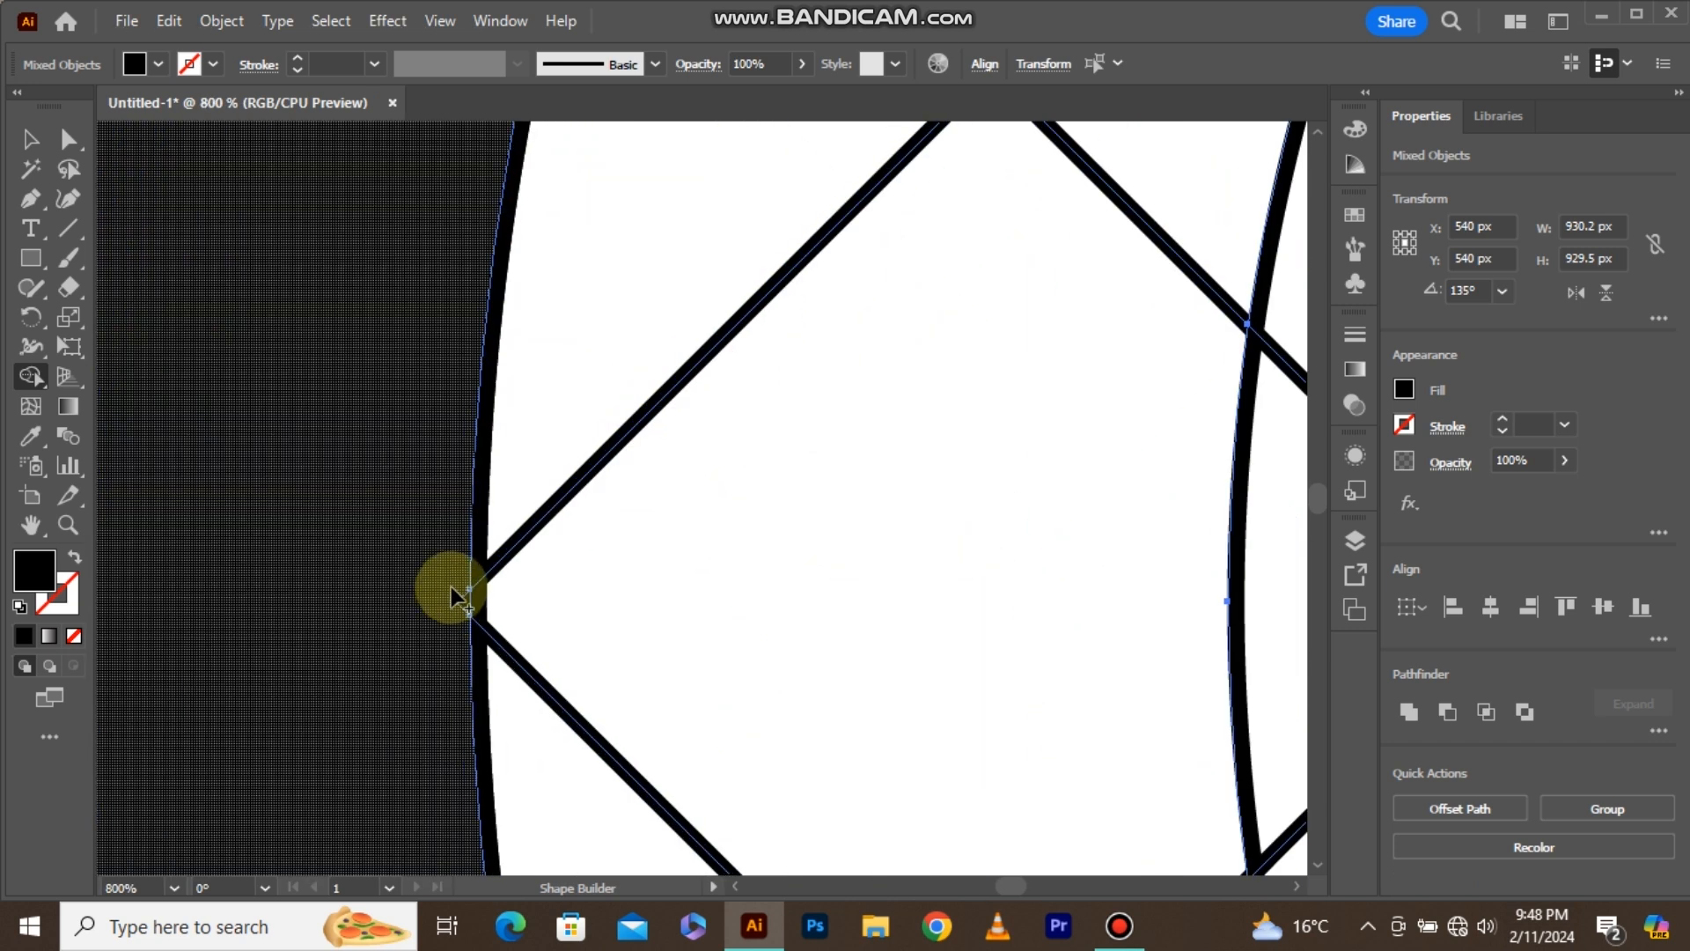
scroll(464, 600, down, 5)
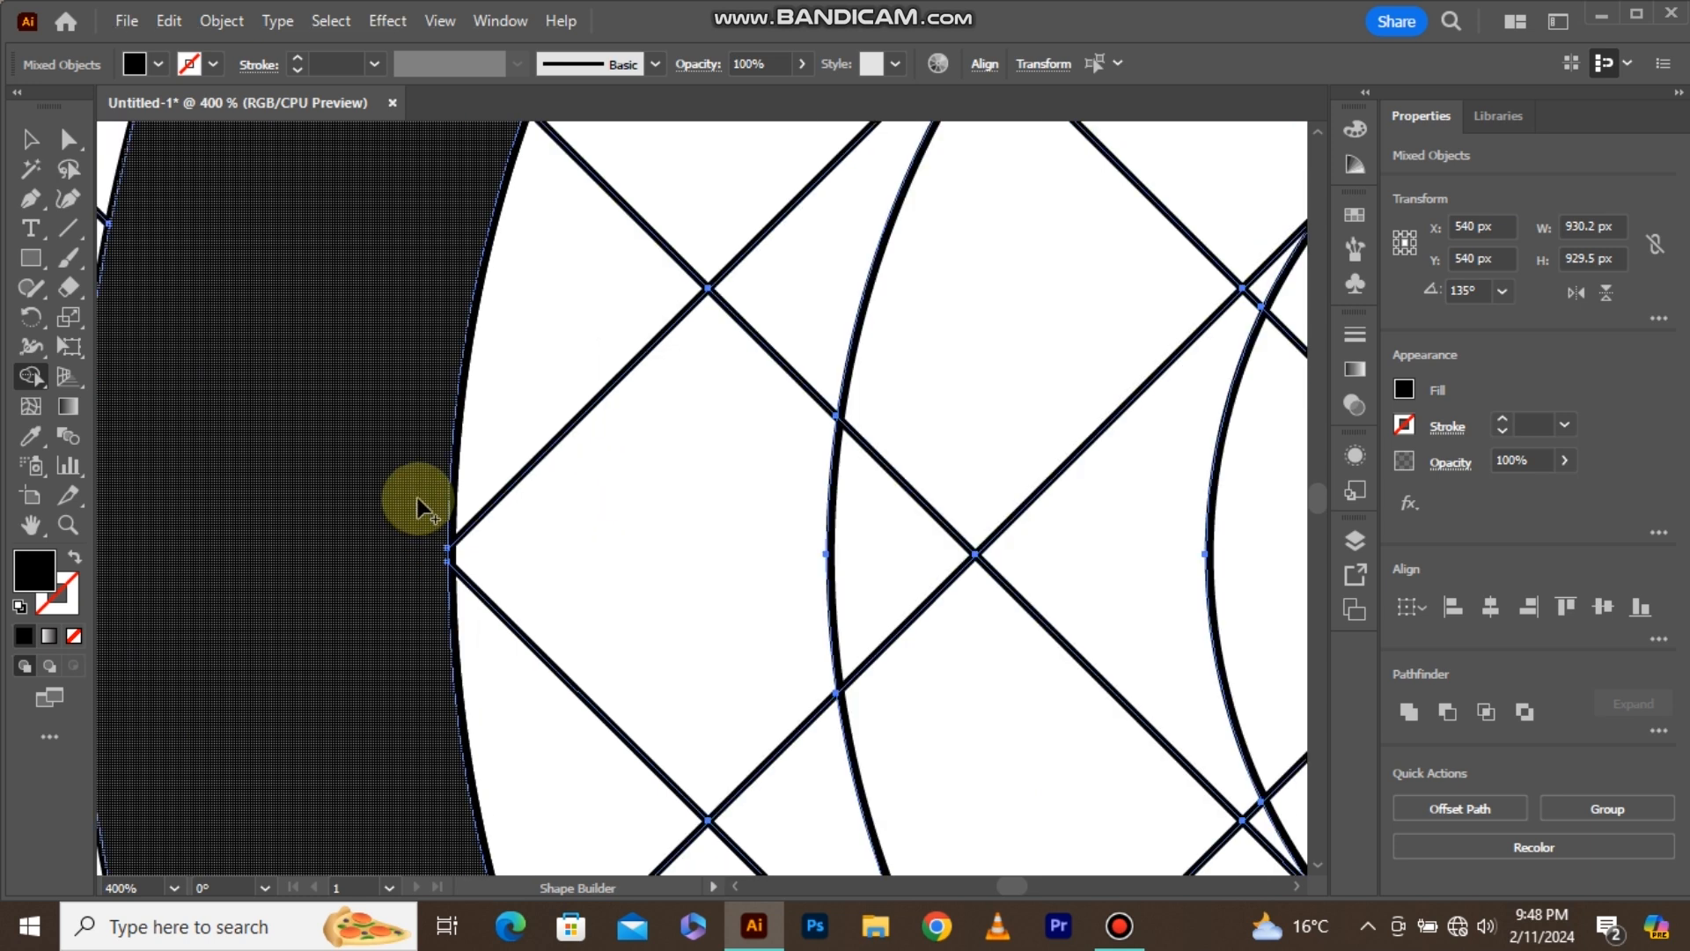
scroll(421, 502, down, 3)
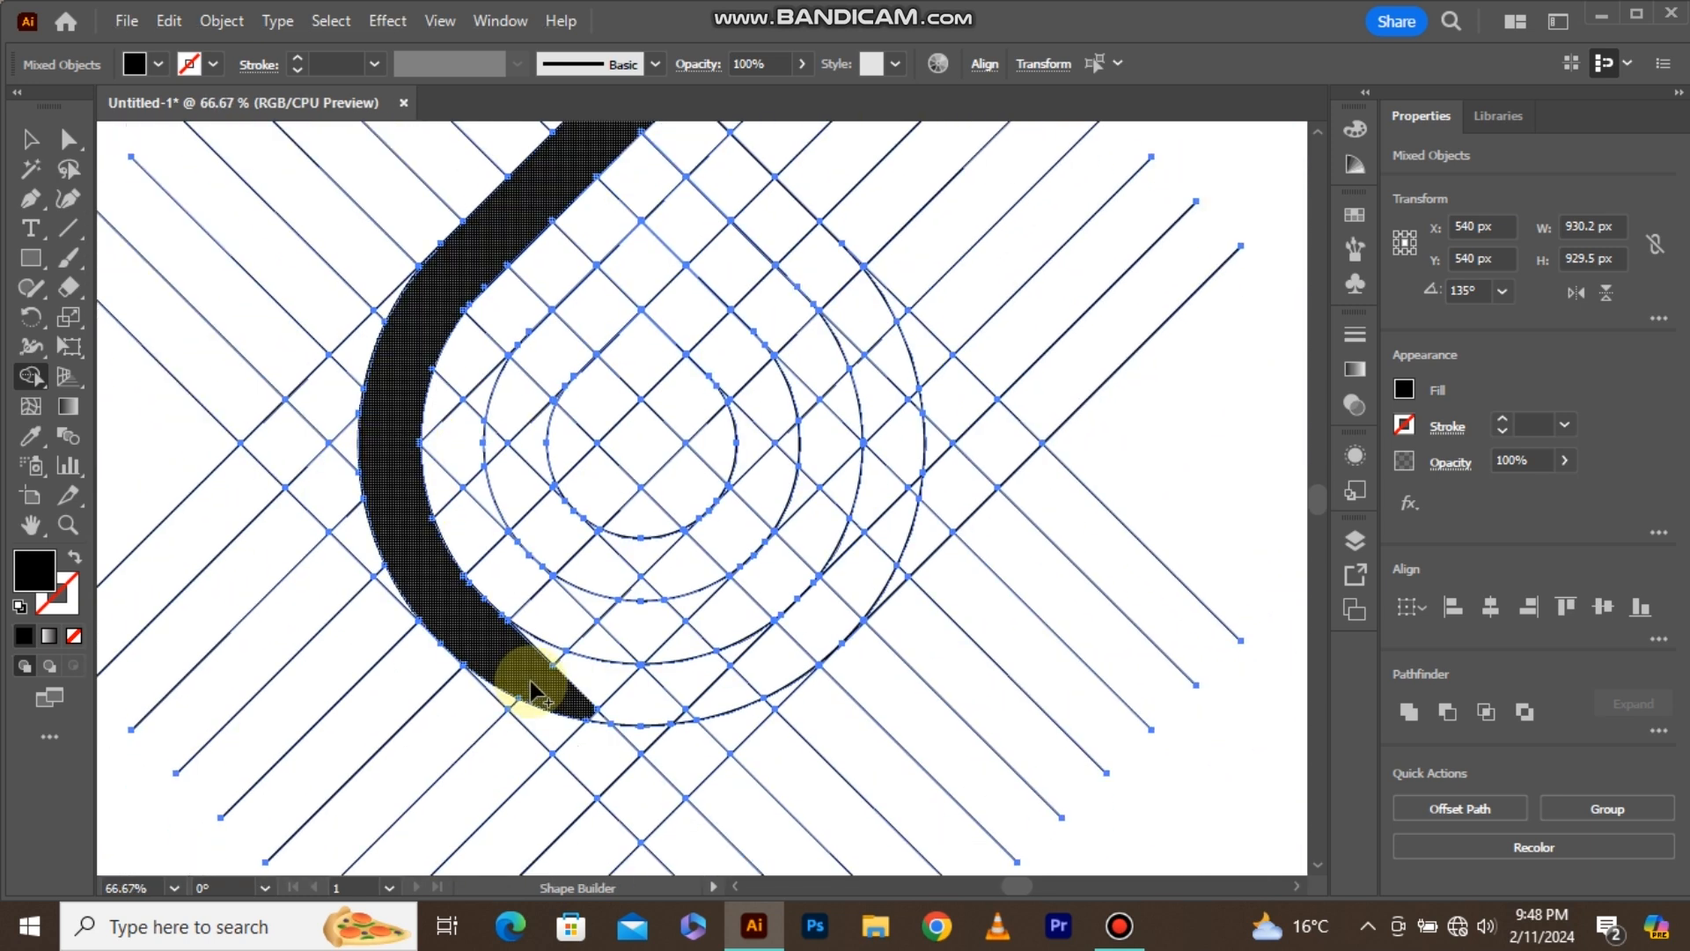
scroll(599, 718, up, 3)
scroll(548, 700, down, 3)
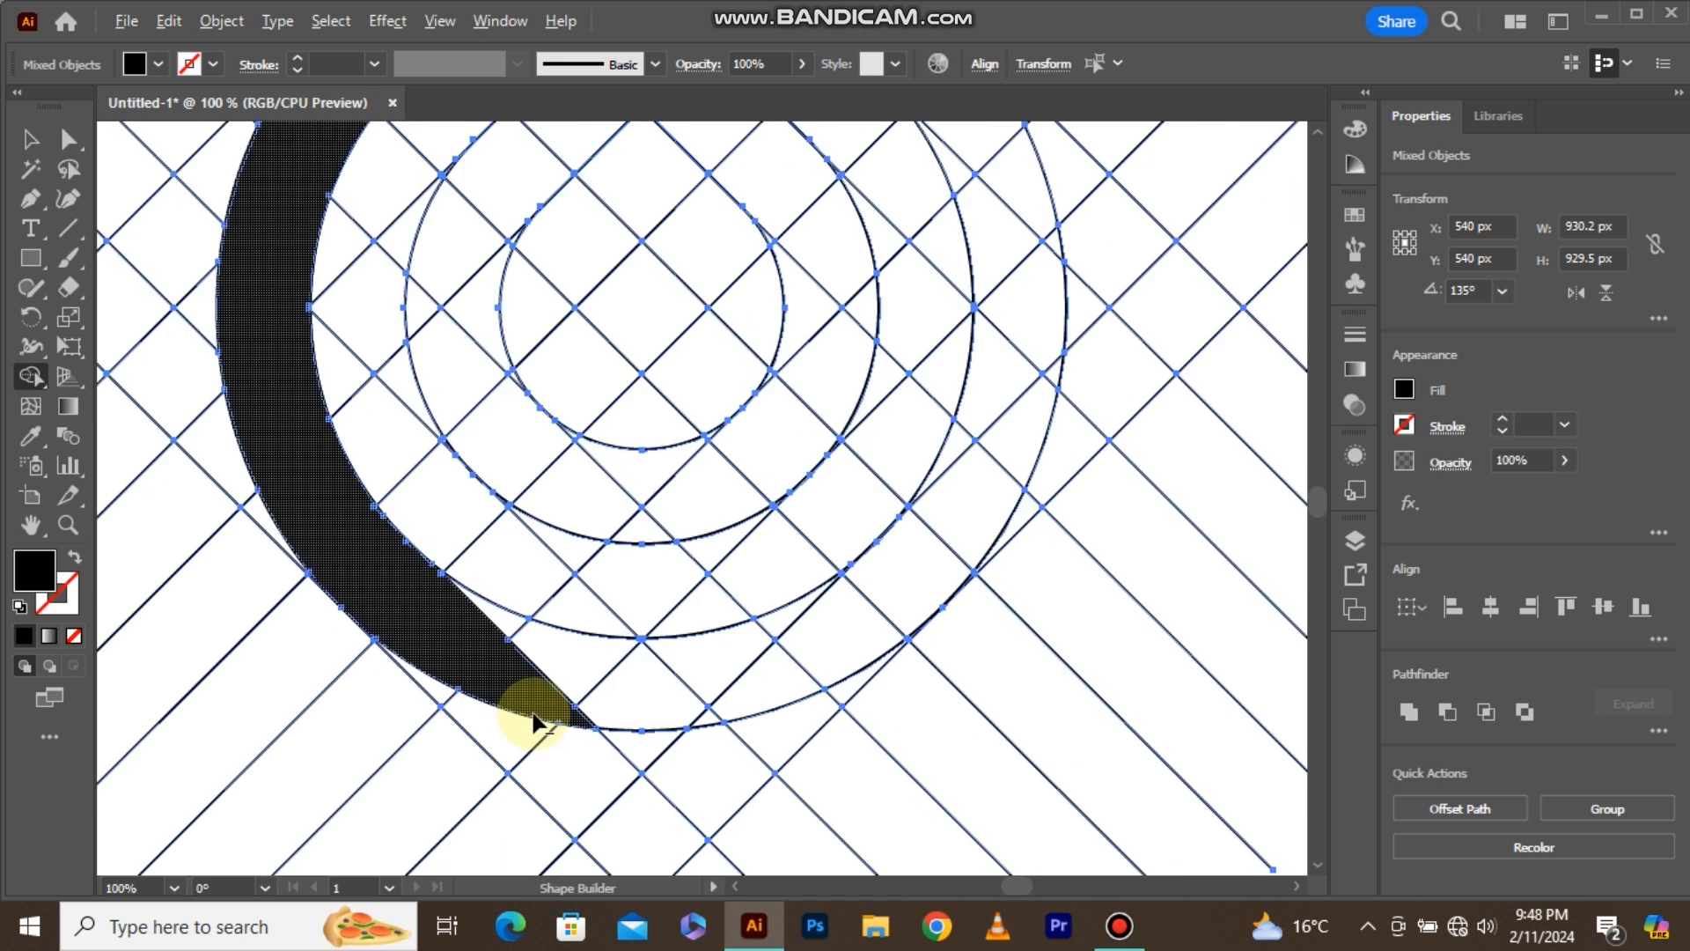
Merge the band between the two innermost teardrops and a diagonal crossbar into a black G shape with Shape Builder.
scroll(585, 537, up, 1)
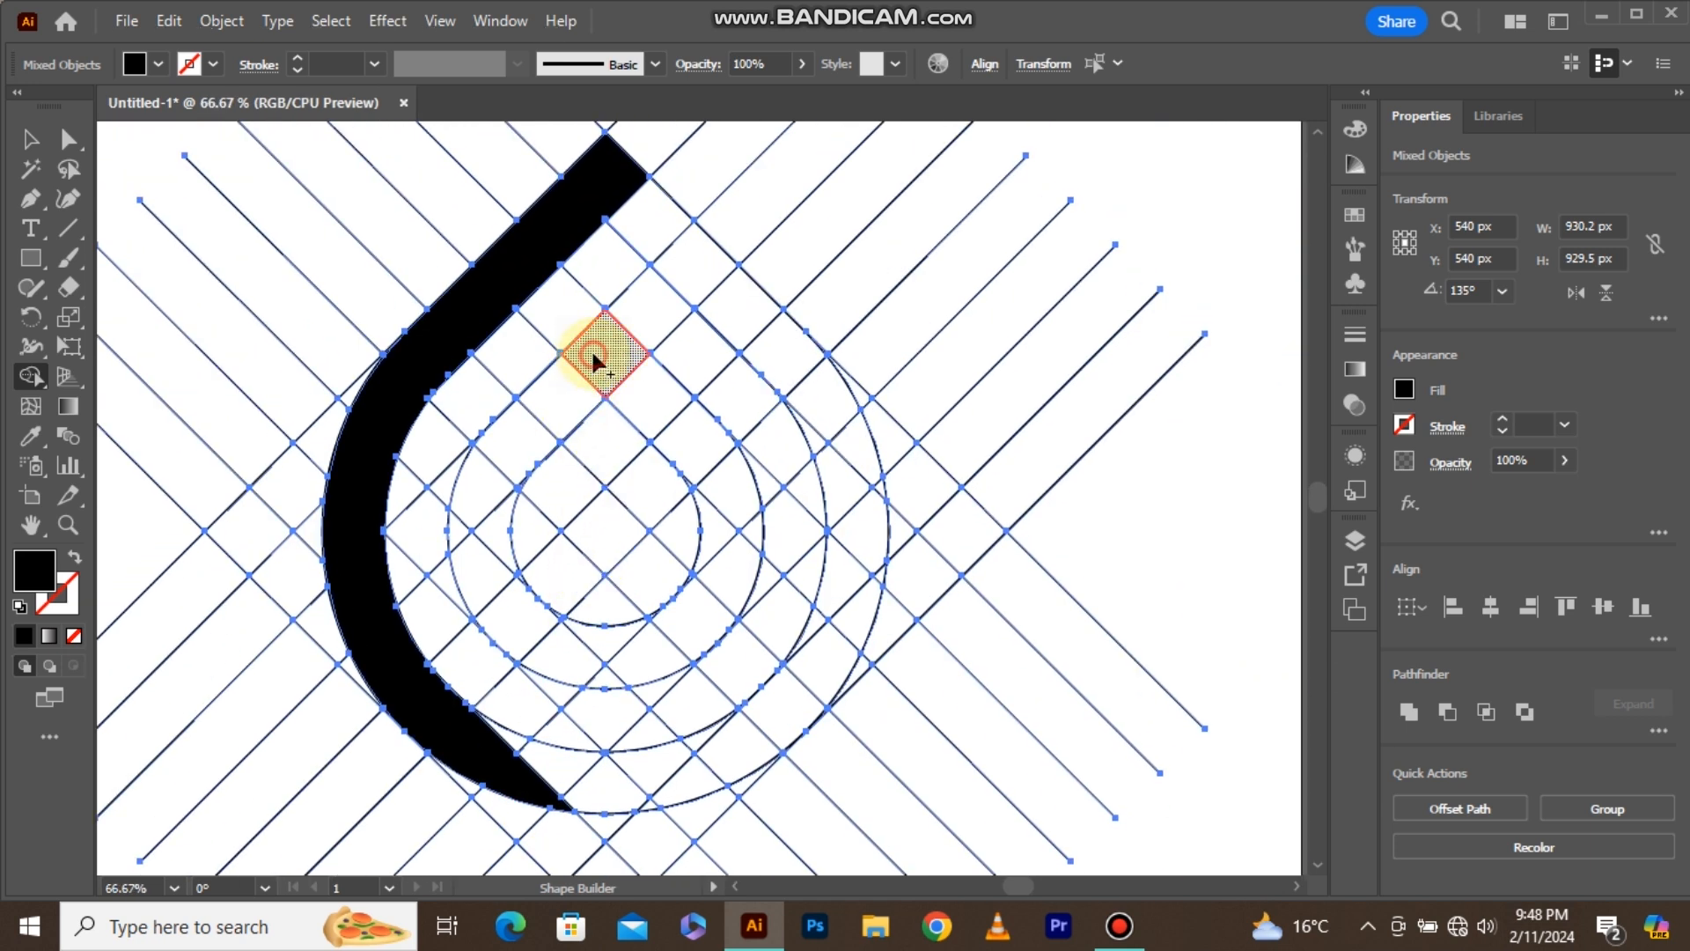
mouse_move(526, 437)
mouse_down()
mouse_move(495, 495)
mouse_move(493, 600)
mouse_move(461, 532)
mouse_move(540, 644)
mouse_move(630, 658)
mouse_move(719, 600)
mouse_move(607, 680)
mouse_move(712, 588)
mouse_up()
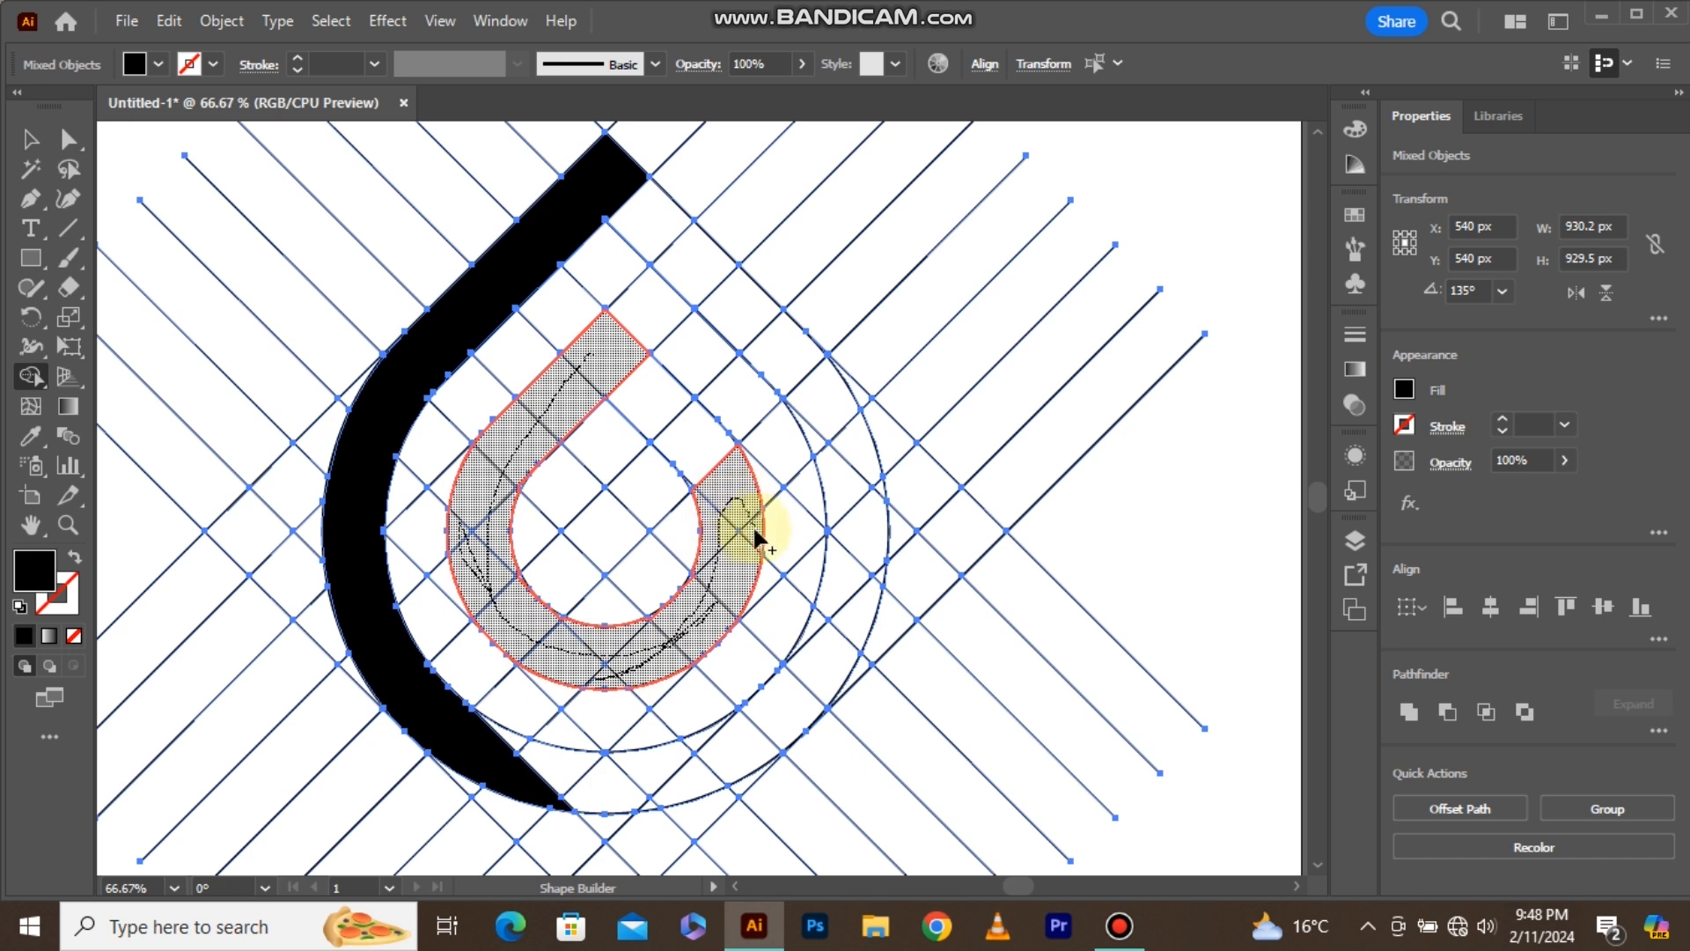
mouse_move(746, 532)
mouse_down()
mouse_move(693, 448)
mouse_move(623, 528)
mouse_up()
Merge the slivers along the right and lower-right inner edge of the G's curve into the black shape.
scroll(690, 479, up, 3)
drag(695, 473, 701, 477)
scroll(714, 528, down, 3)
scroll(684, 610, up, 2)
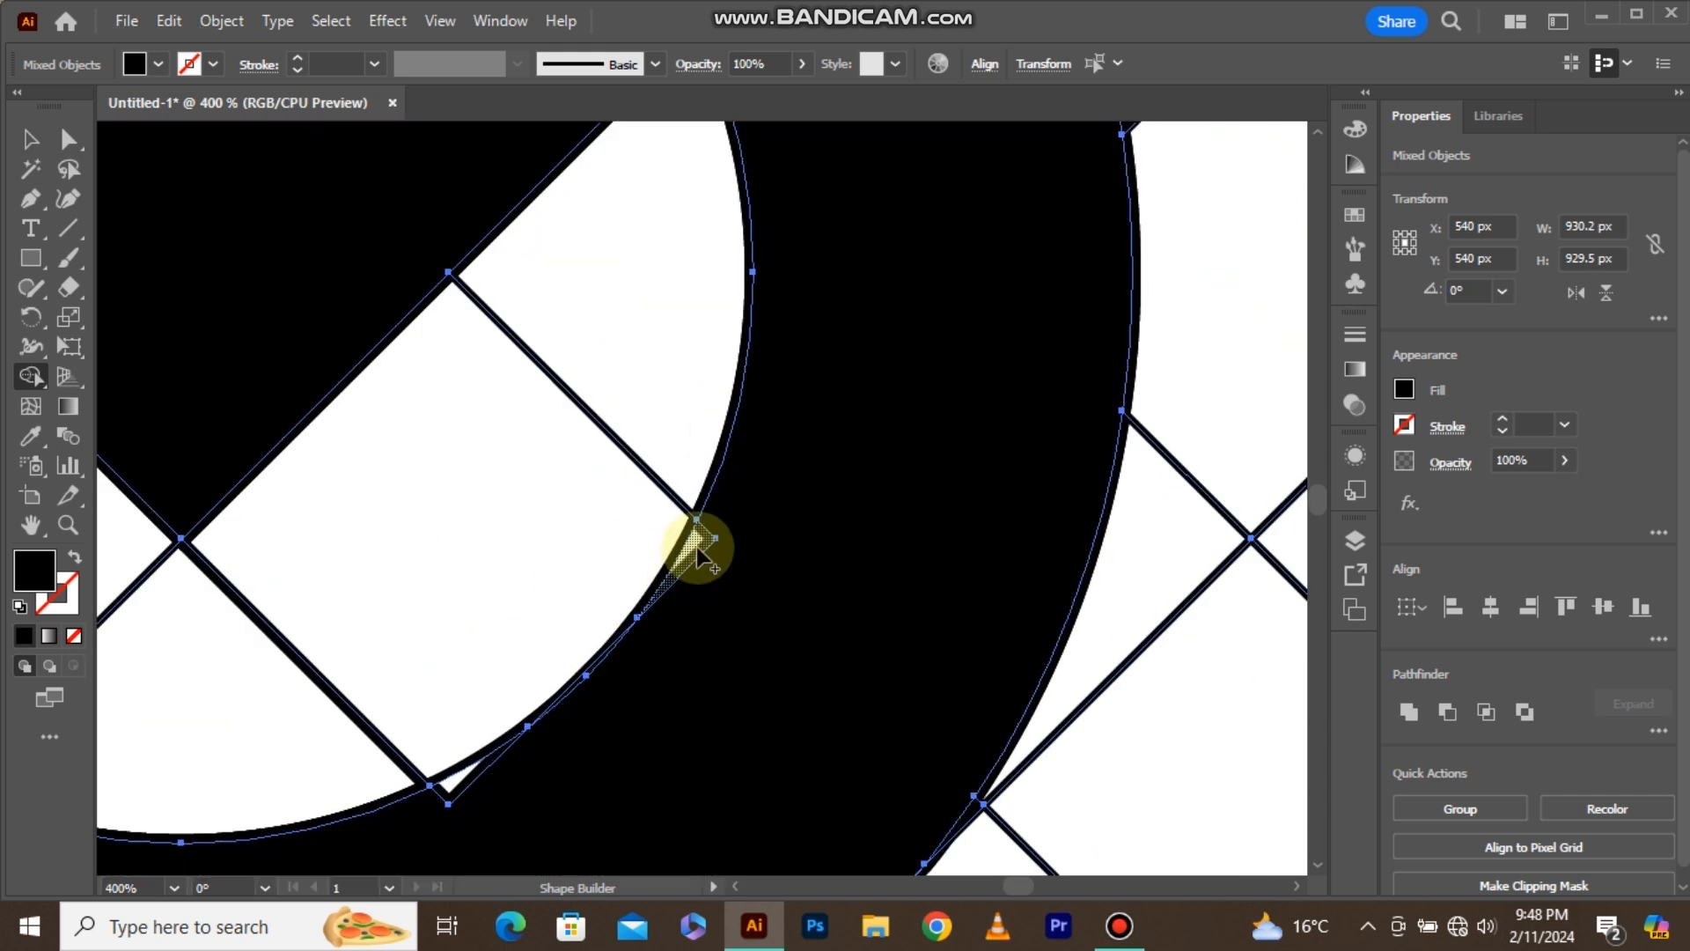
drag(708, 567, 711, 575)
drag(461, 777, 495, 789)
Merge the remaining slivers along the lower-left and upper-left inner edge of the G's curve into the black shape.
scroll(752, 673, down, 4)
scroll(358, 671, up, 3)
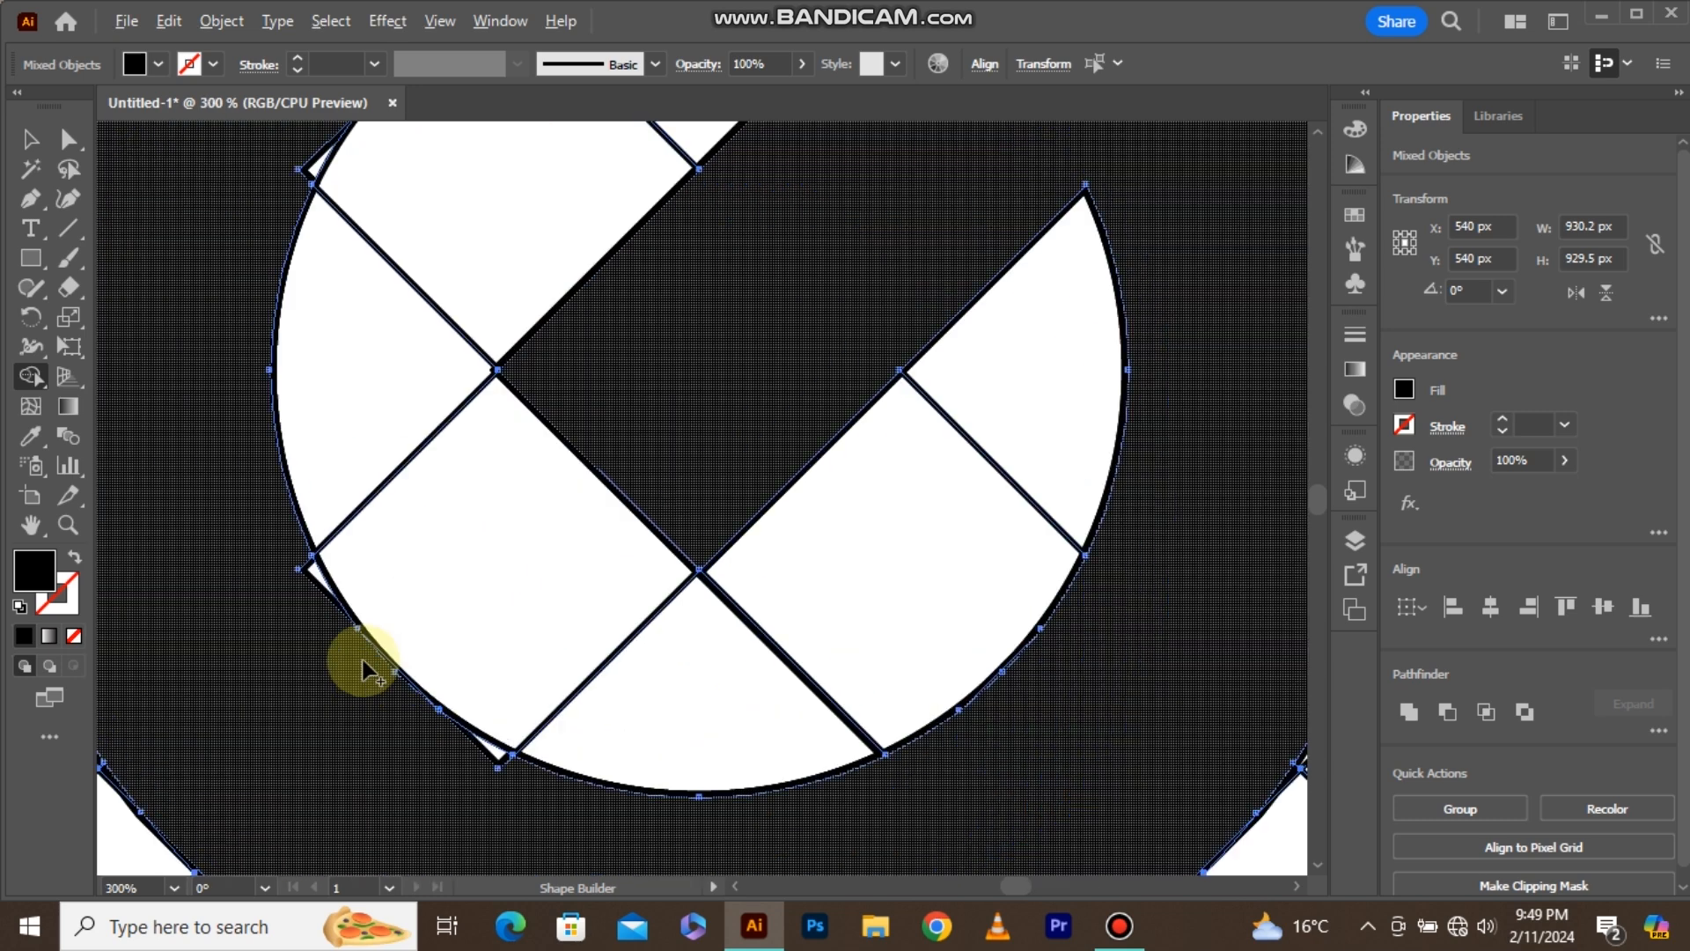
drag(313, 572, 294, 622)
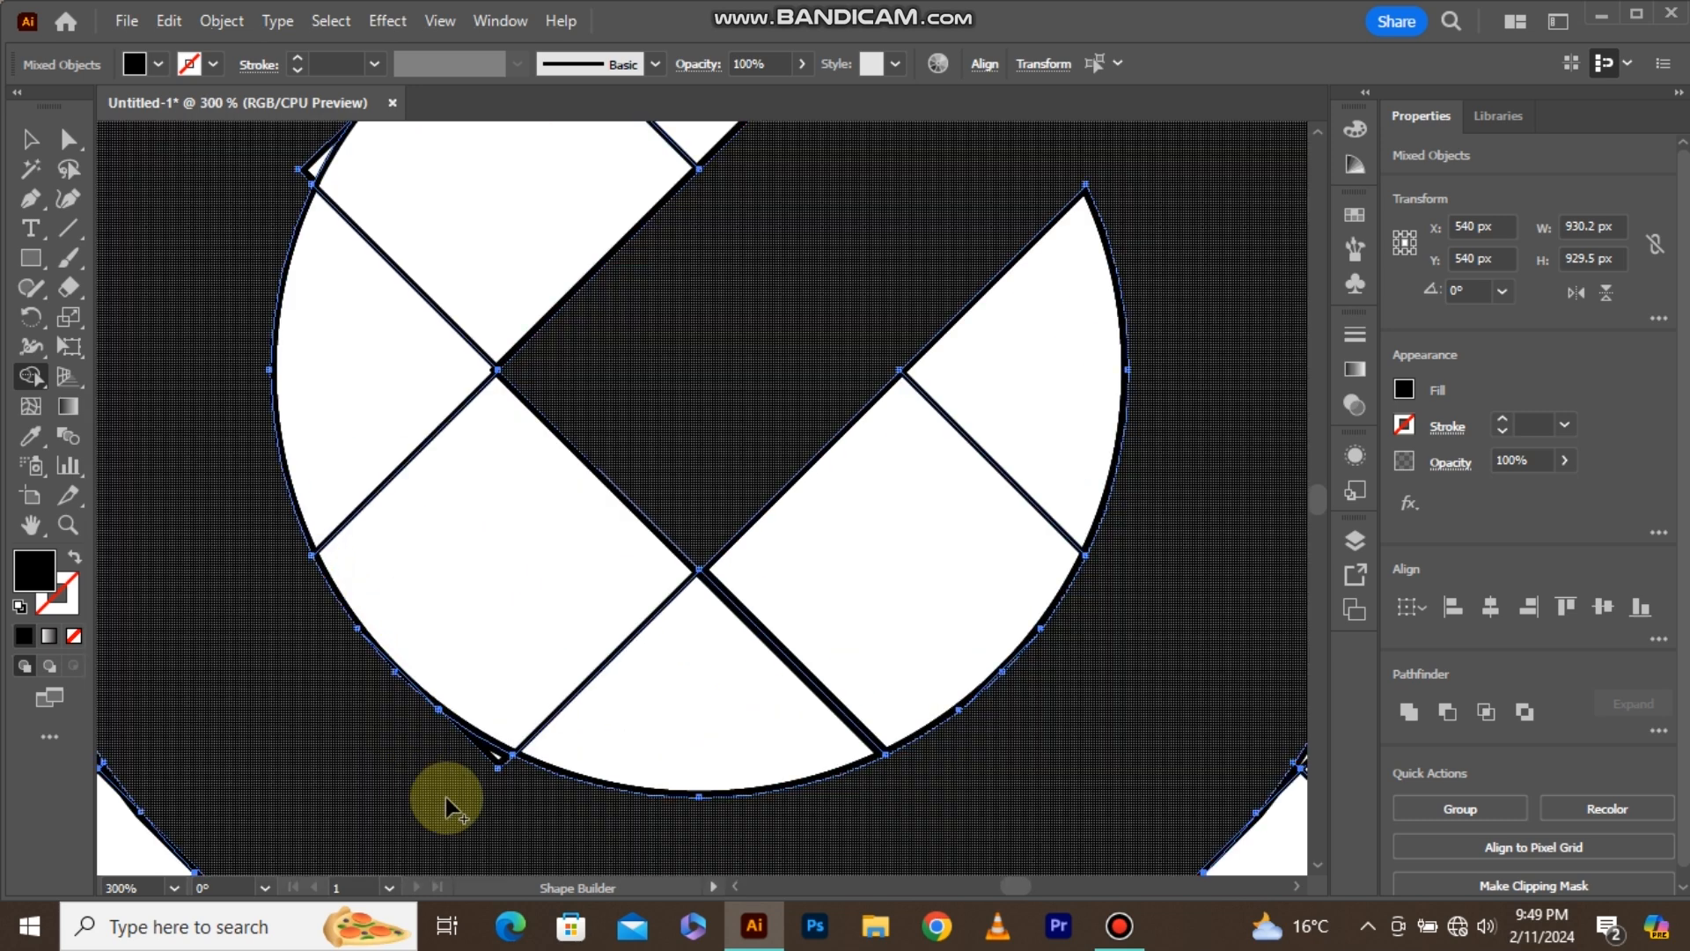
drag(484, 759, 509, 783)
scroll(509, 783, down, 3)
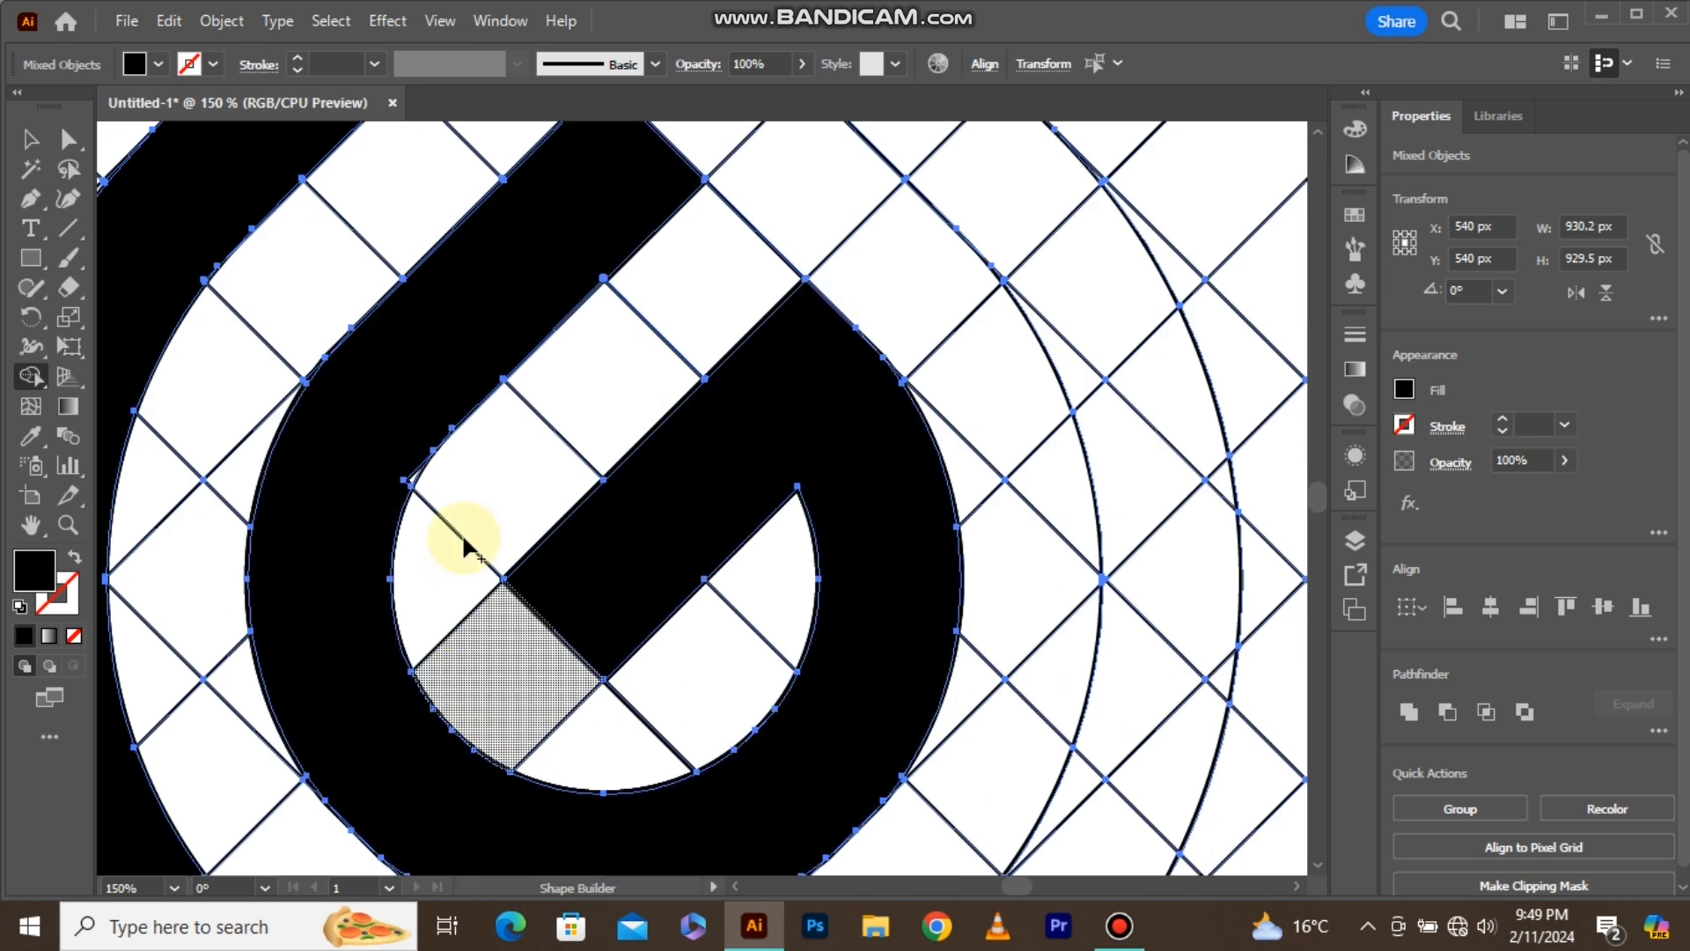
scroll(424, 561, up, 4)
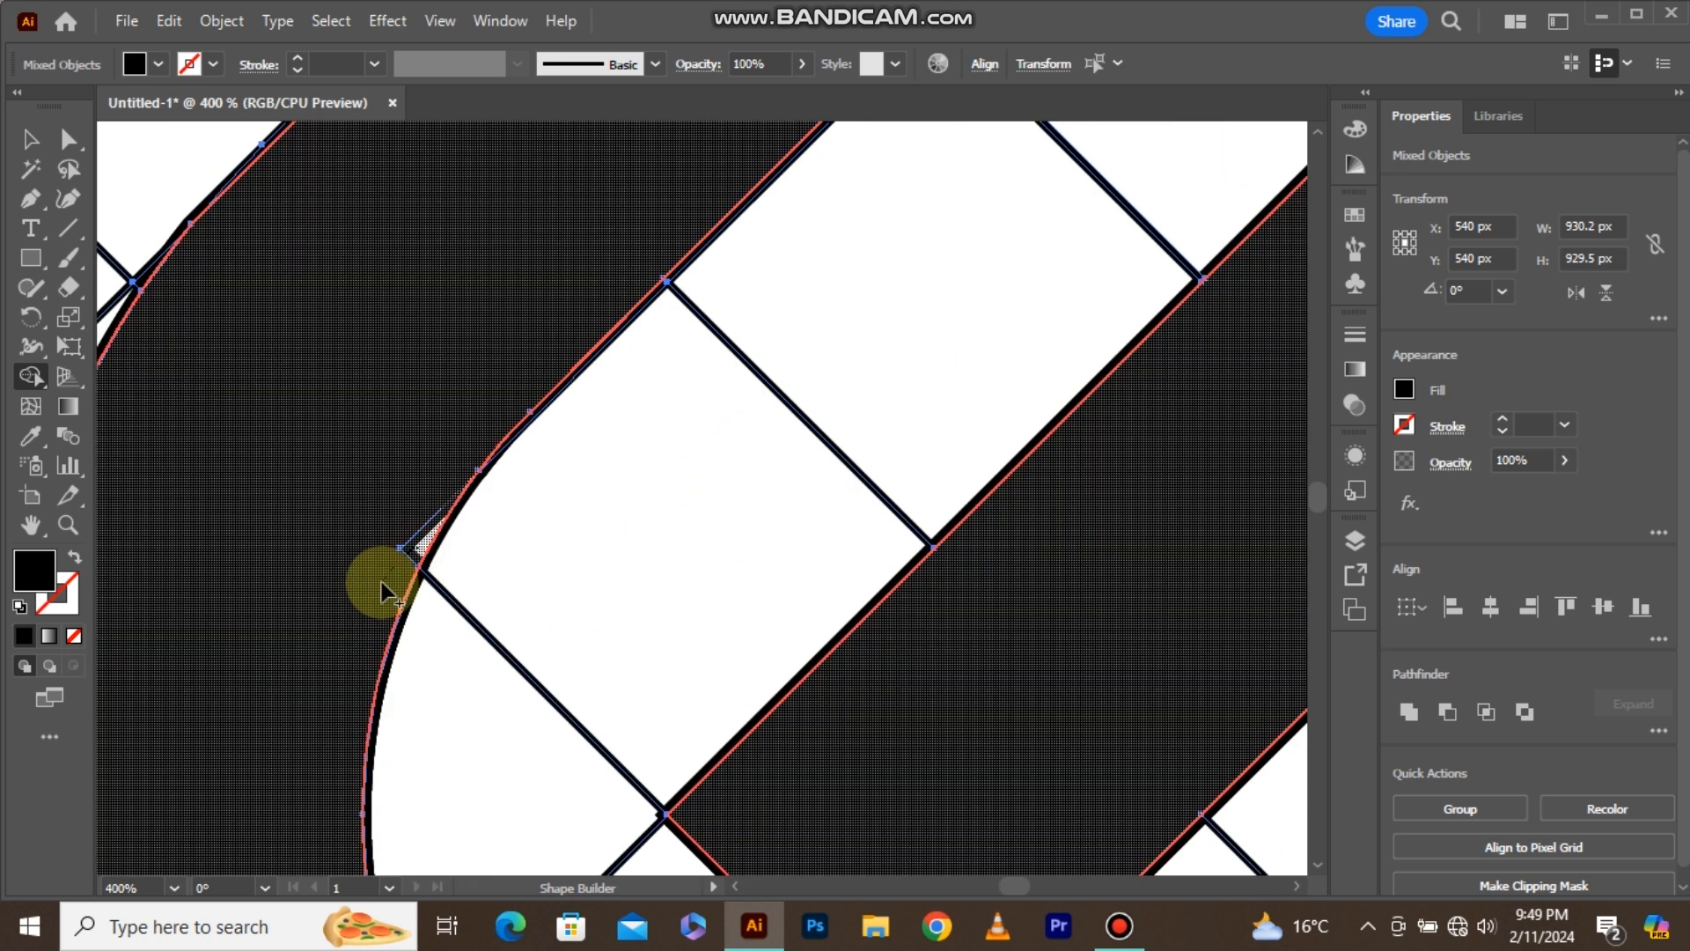
Merge the cells of the right-hand band between the two outer teardrops into one black curved shape with Shape Builder.
scroll(365, 588, down, 5)
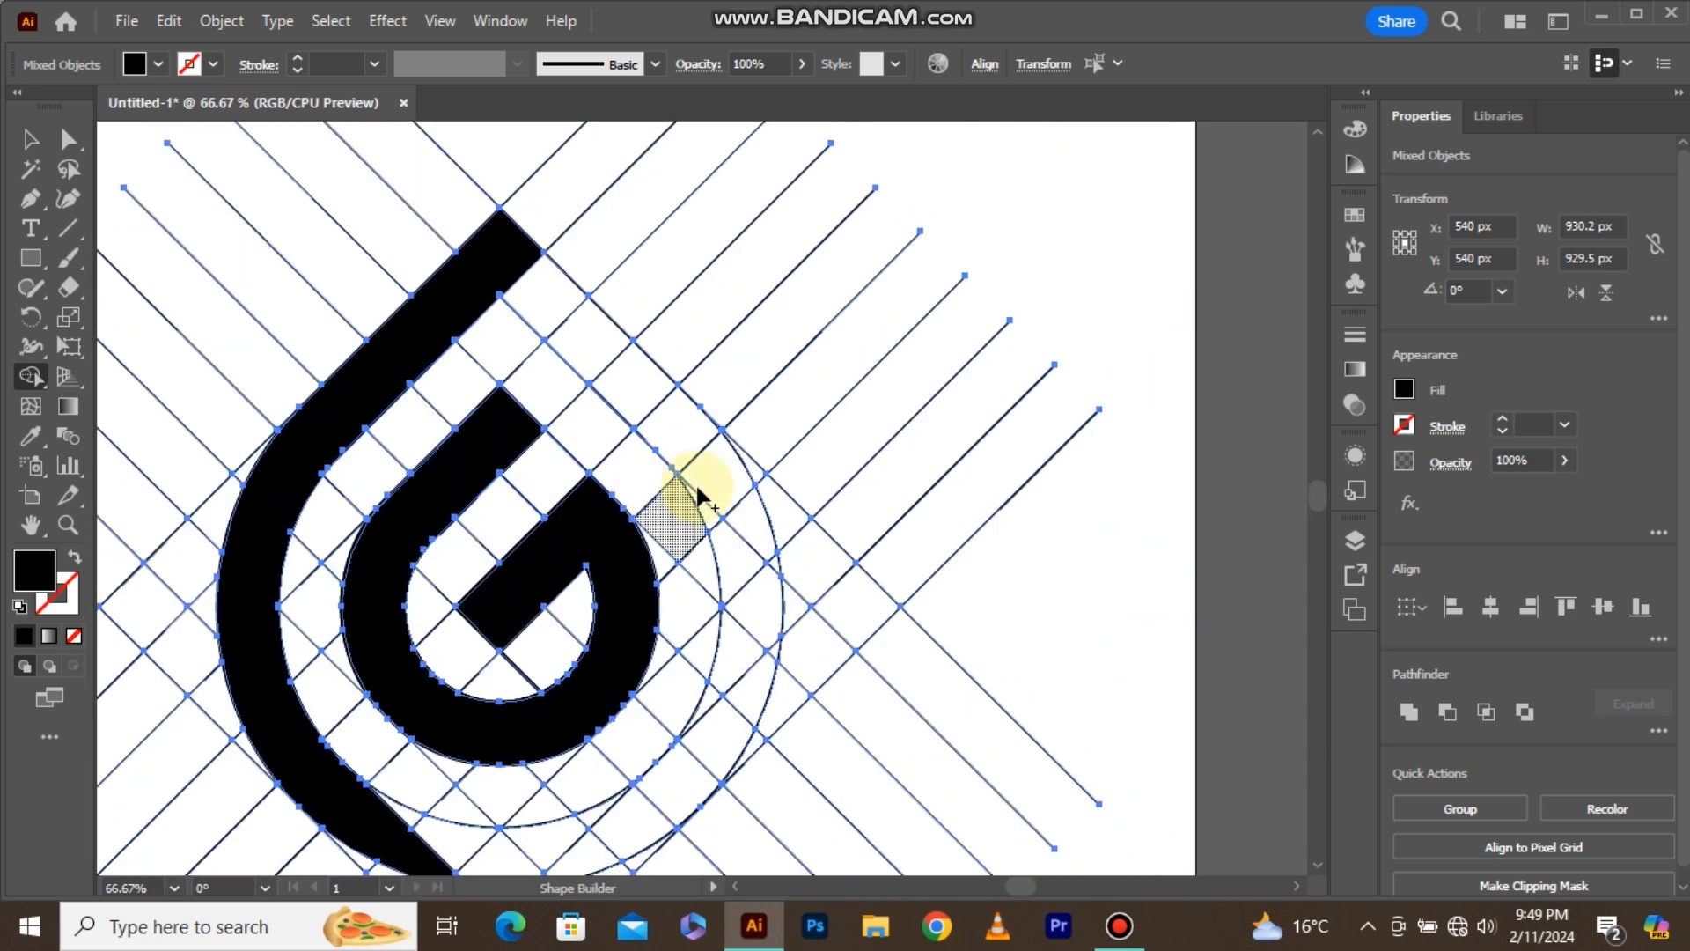
scroll(695, 482, up, 1)
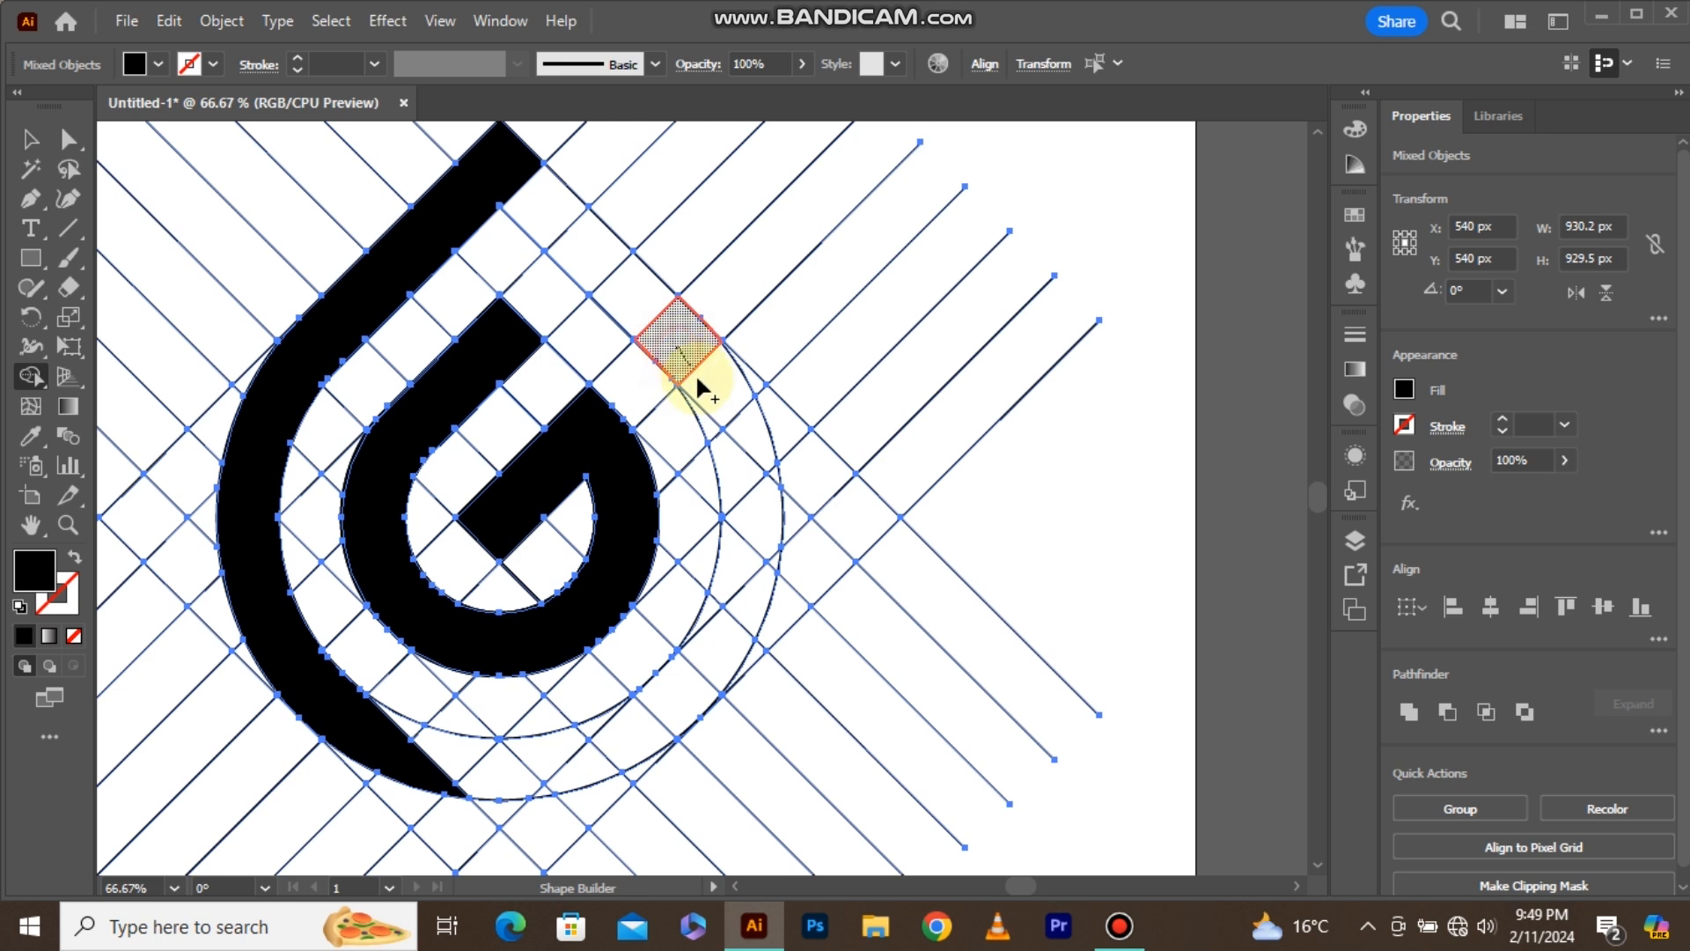
mouse_move(696, 675)
mouse_down()
mouse_move(563, 754)
mouse_move(591, 732)
mouse_up()
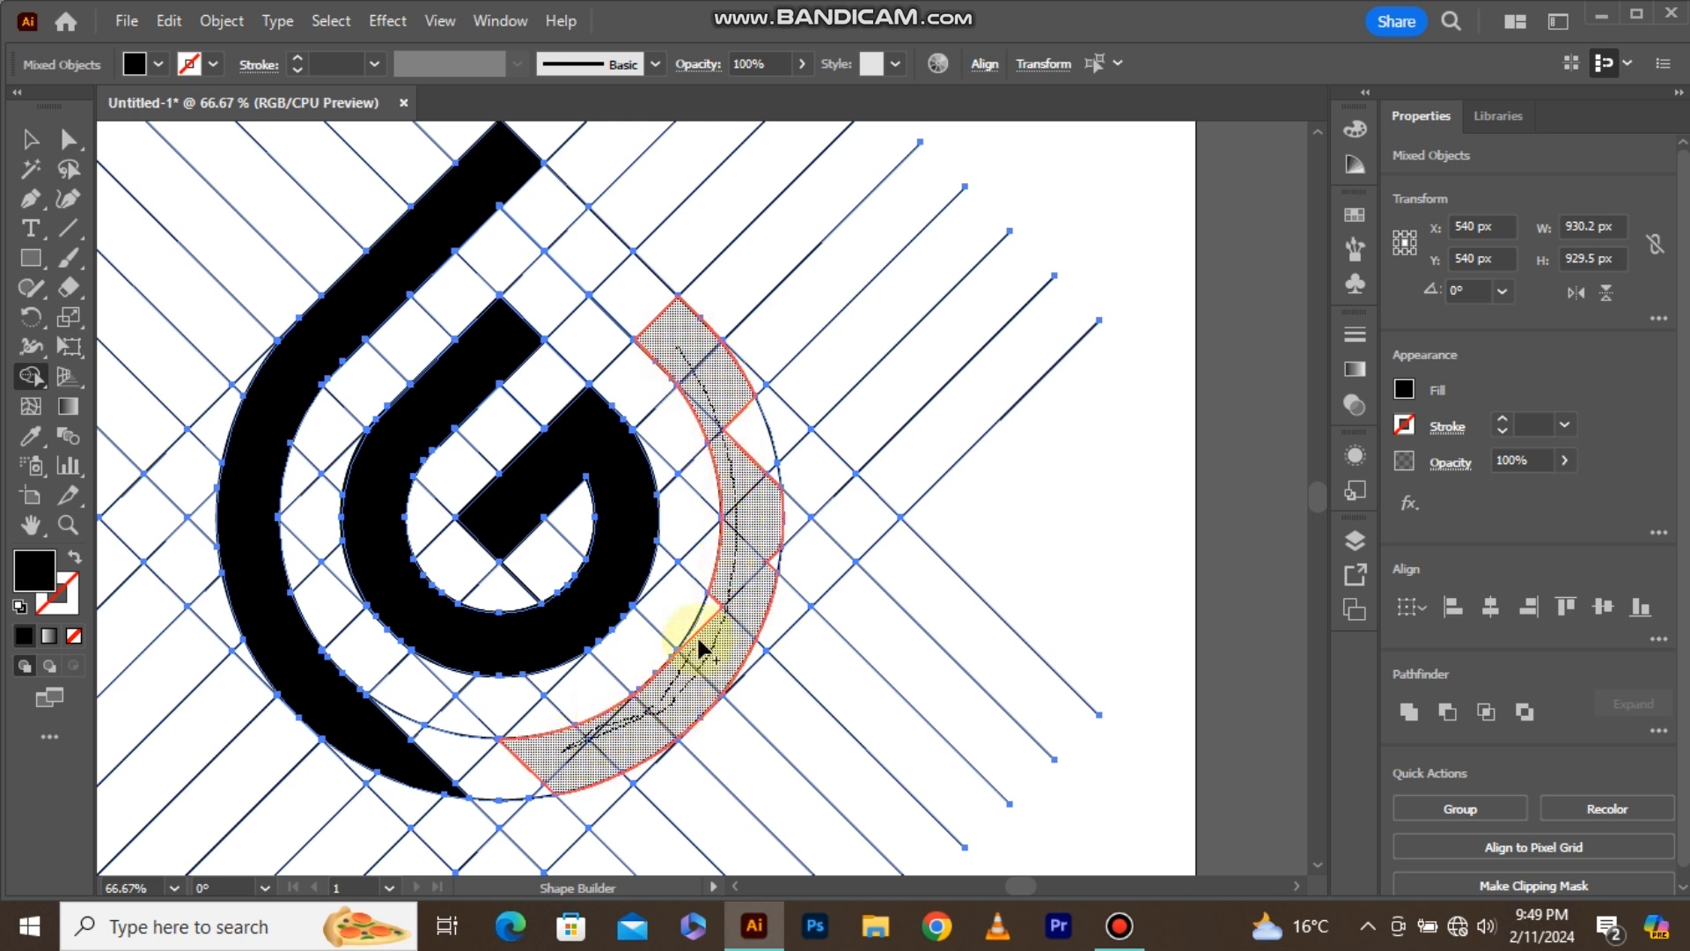
mouse_move(723, 607)
mouse_down()
mouse_move(797, 536)
mouse_move(789, 310)
mouse_move(804, 388)
mouse_up()
Merge the small leftover slivers along the lower-right inner edge of the black right band into it.
scroll(743, 563, up, 2)
scroll(804, 388, down, 1)
scroll(603, 570, up, 2)
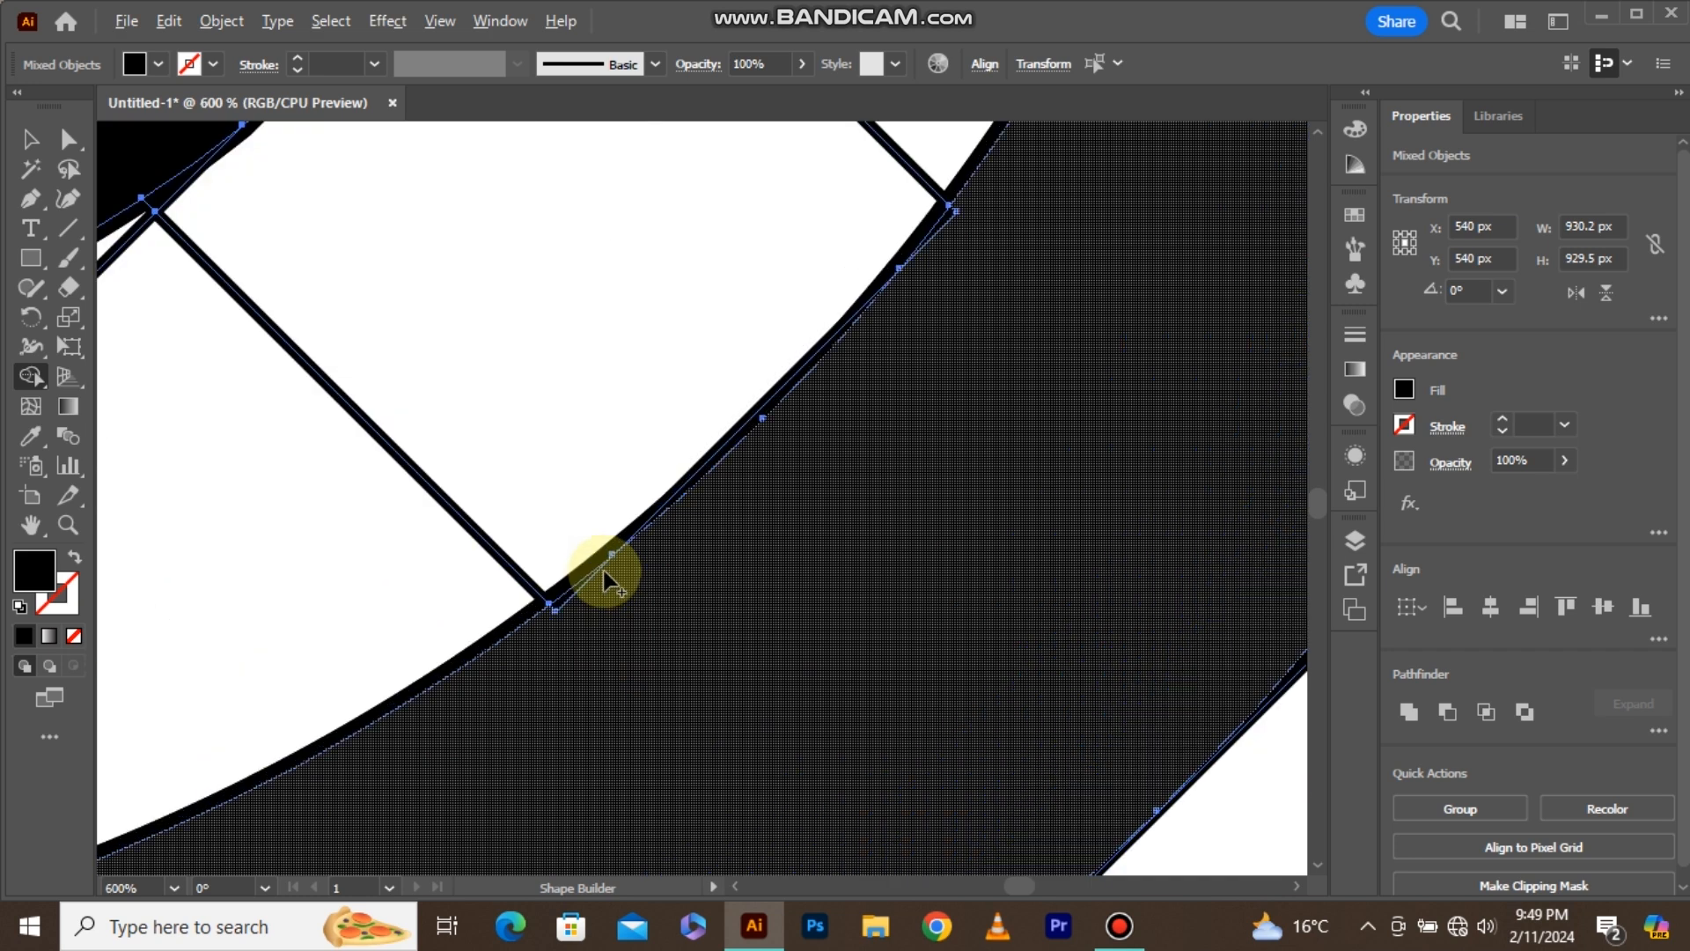
click(567, 599)
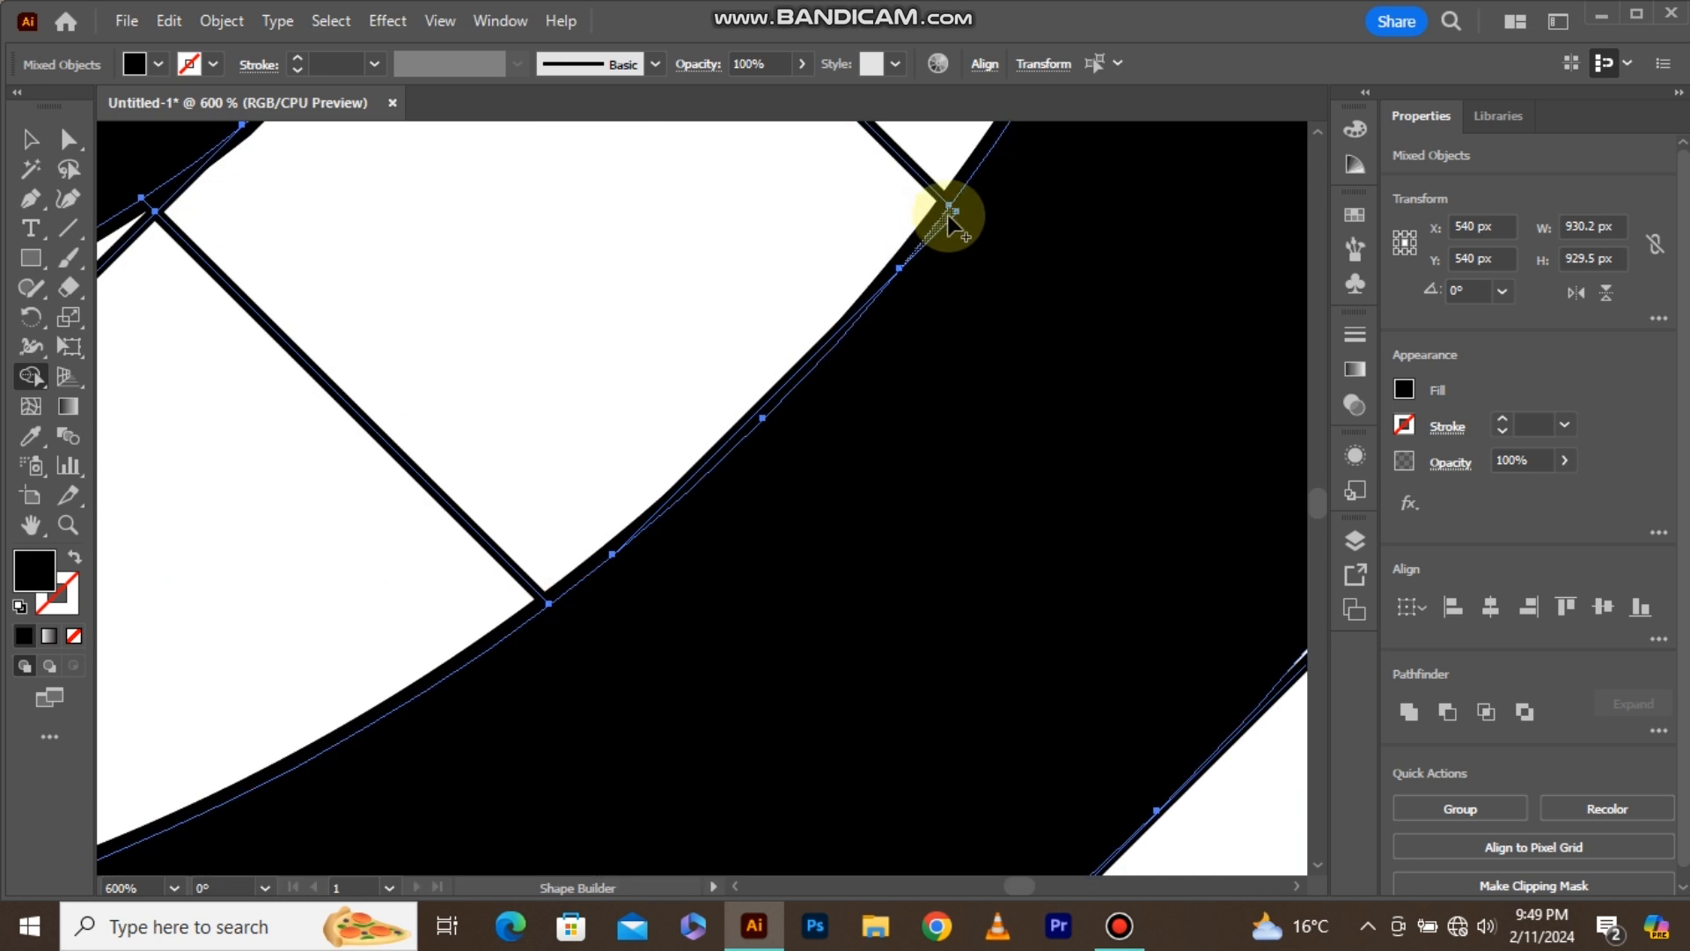
drag(949, 216, 953, 248)
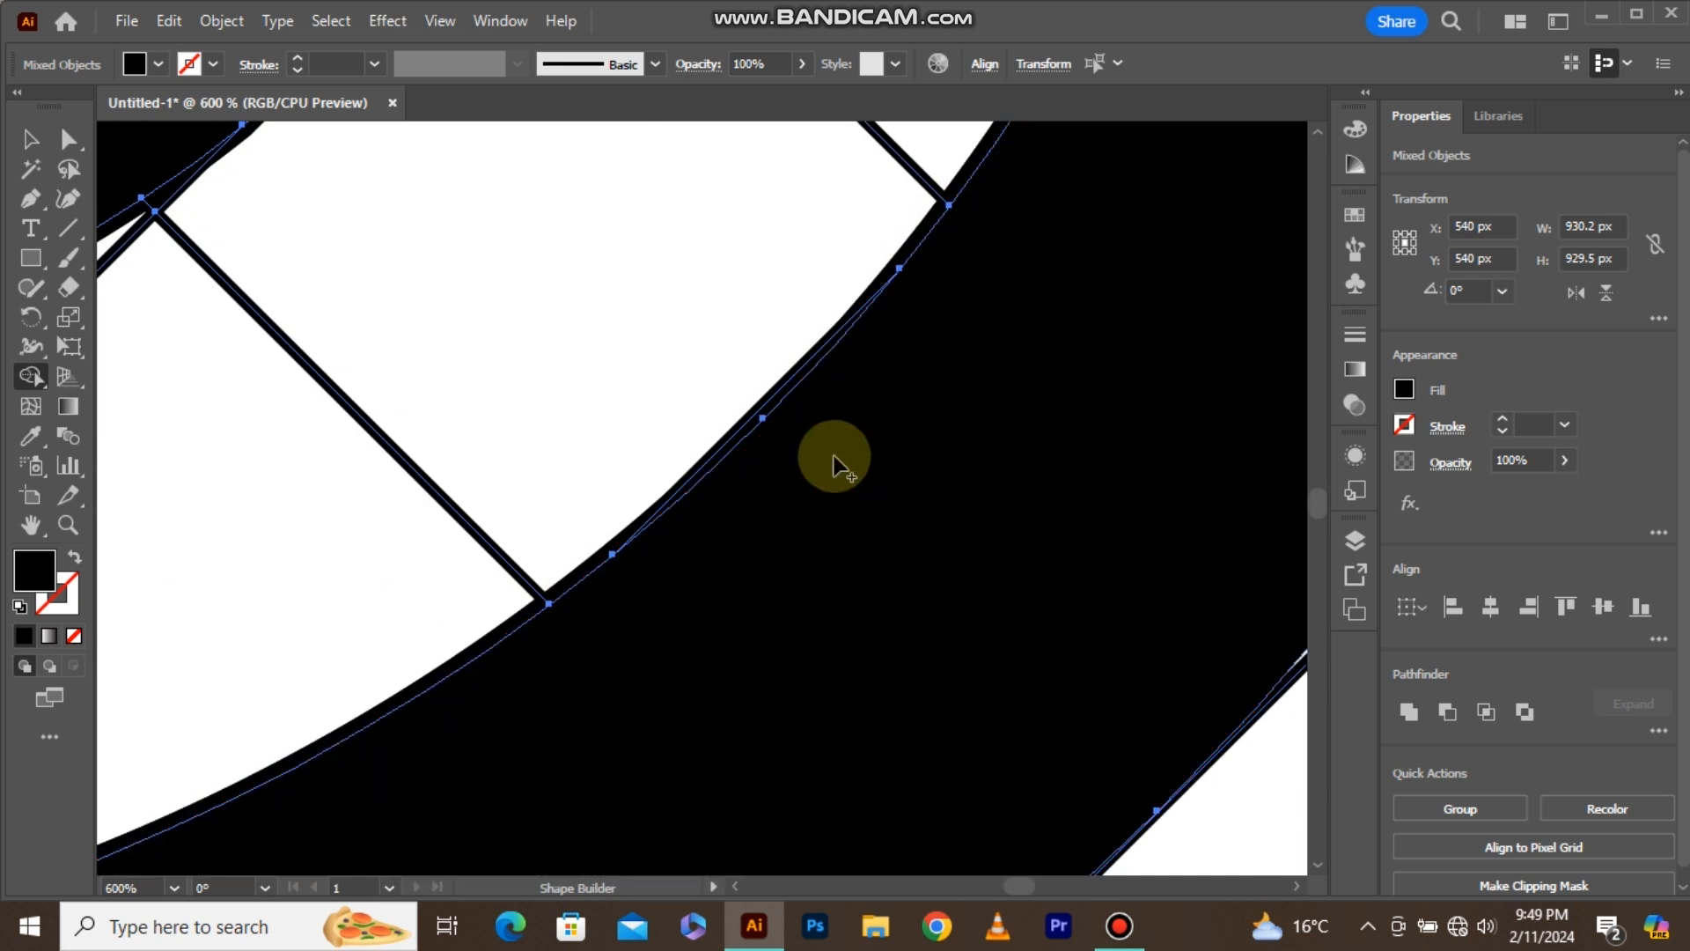
Fill the single diamond cell between the top of the left band and the top of the right band with black.
scroll(825, 510, down, 6)
scroll(852, 315, up, 2)
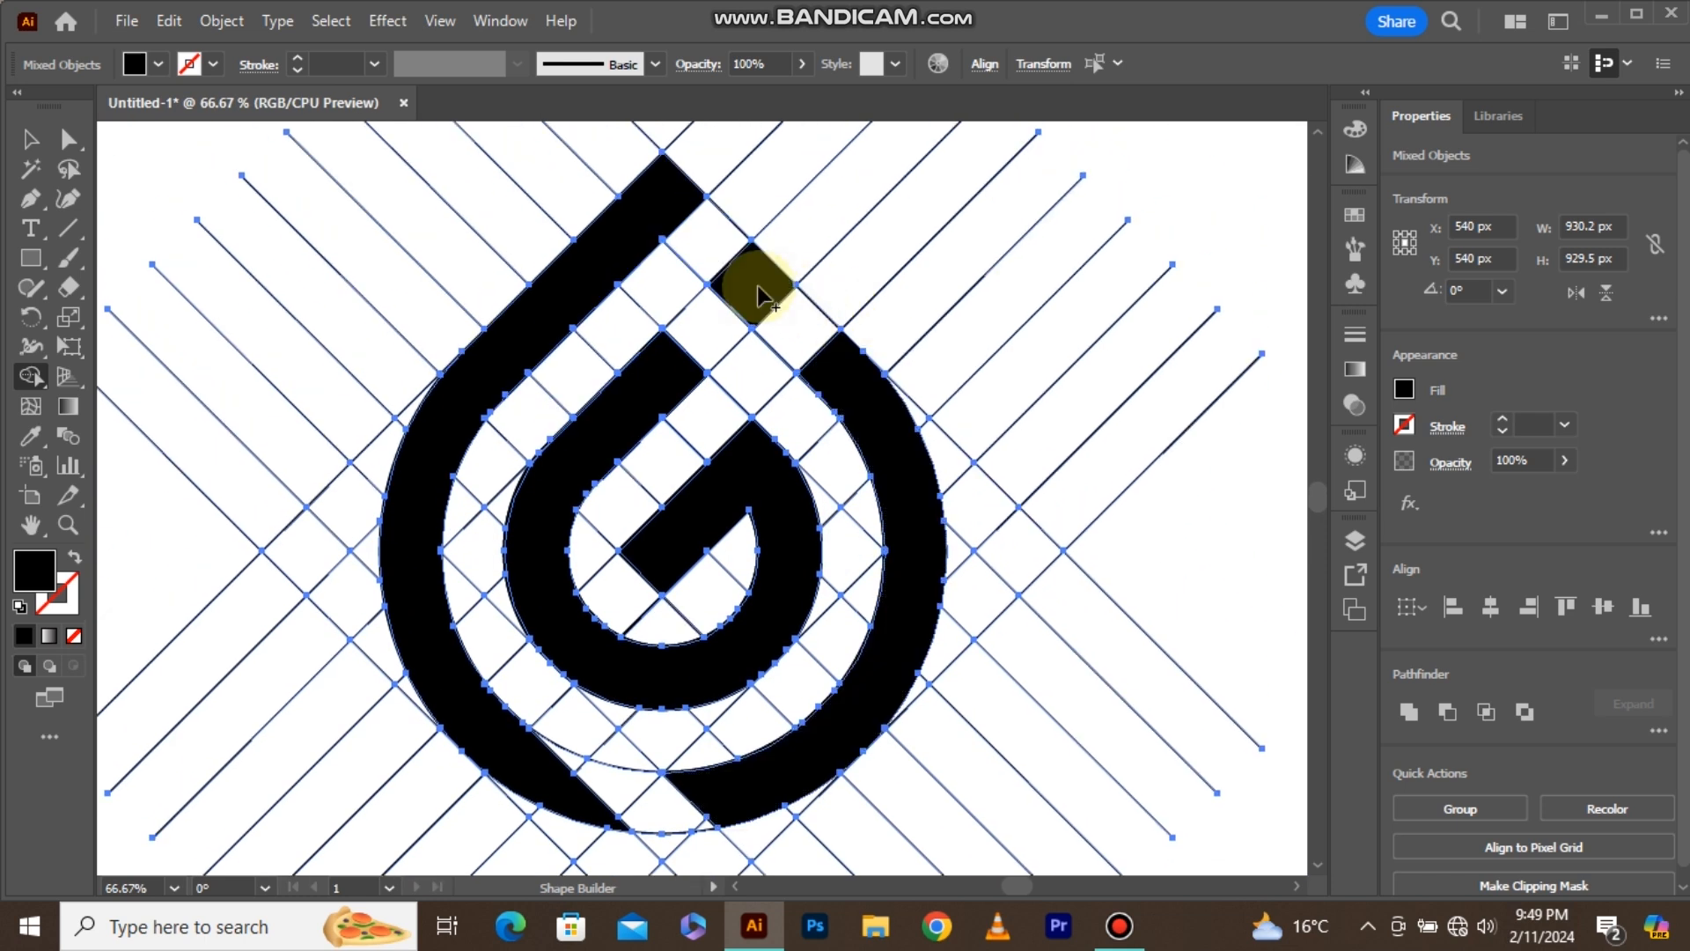
scroll(884, 299, down, 1)
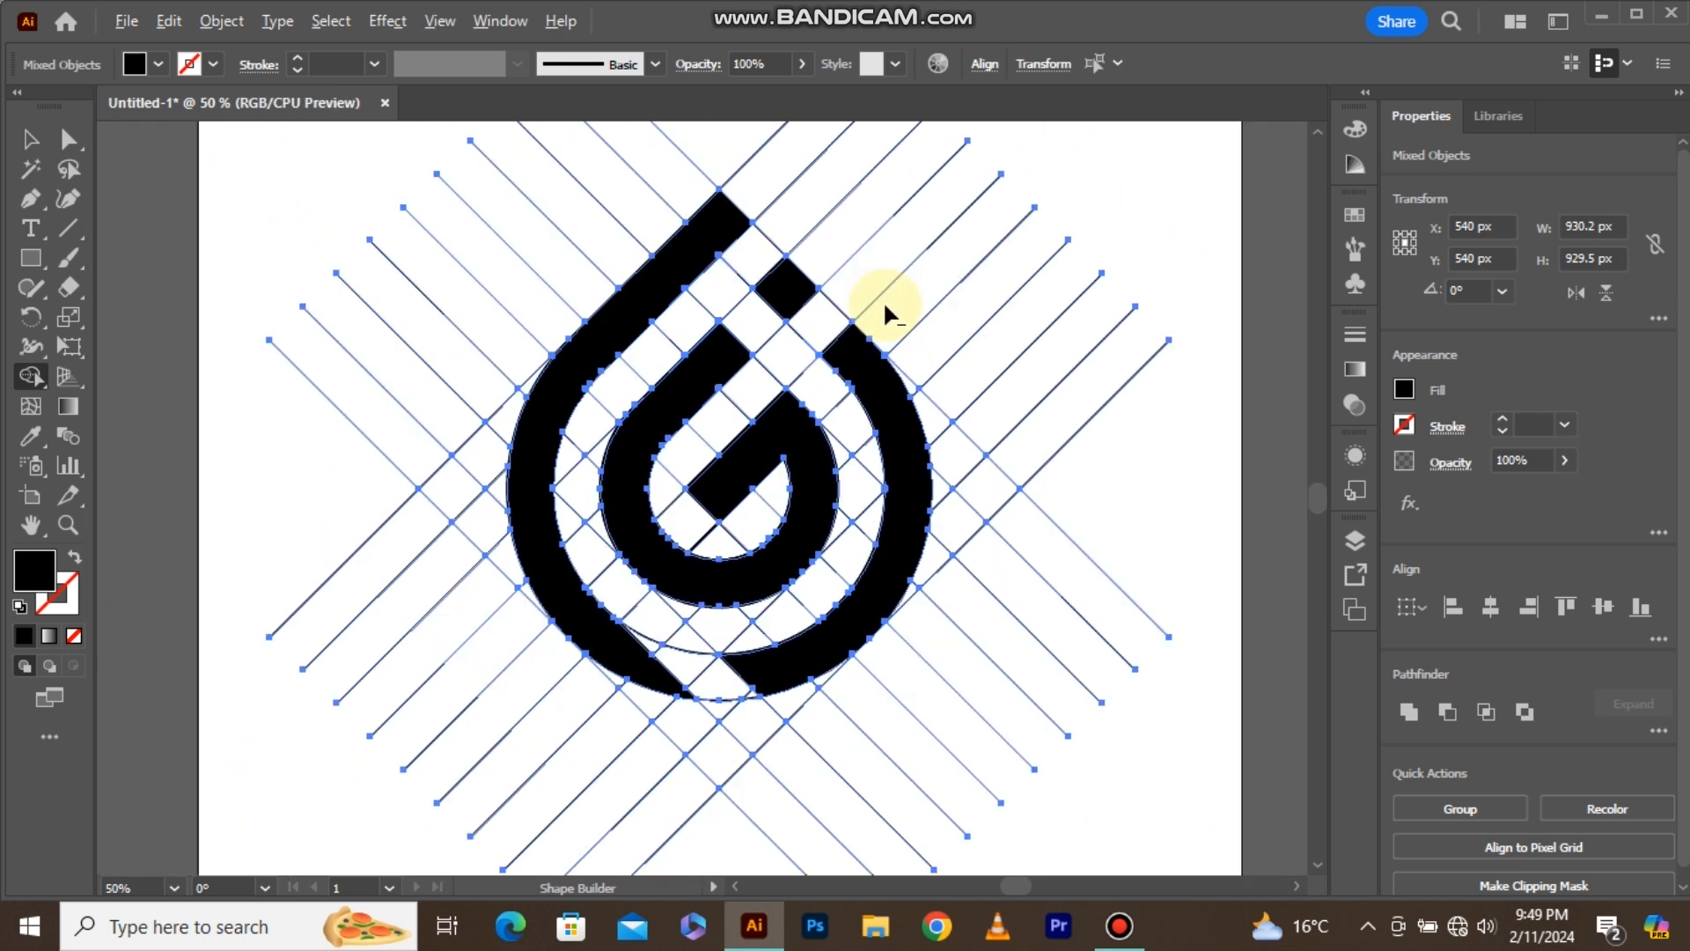
Select all the thin construction lines by their shared appearance with the Magic Wand and delete them.
click(31, 141)
click(226, 197)
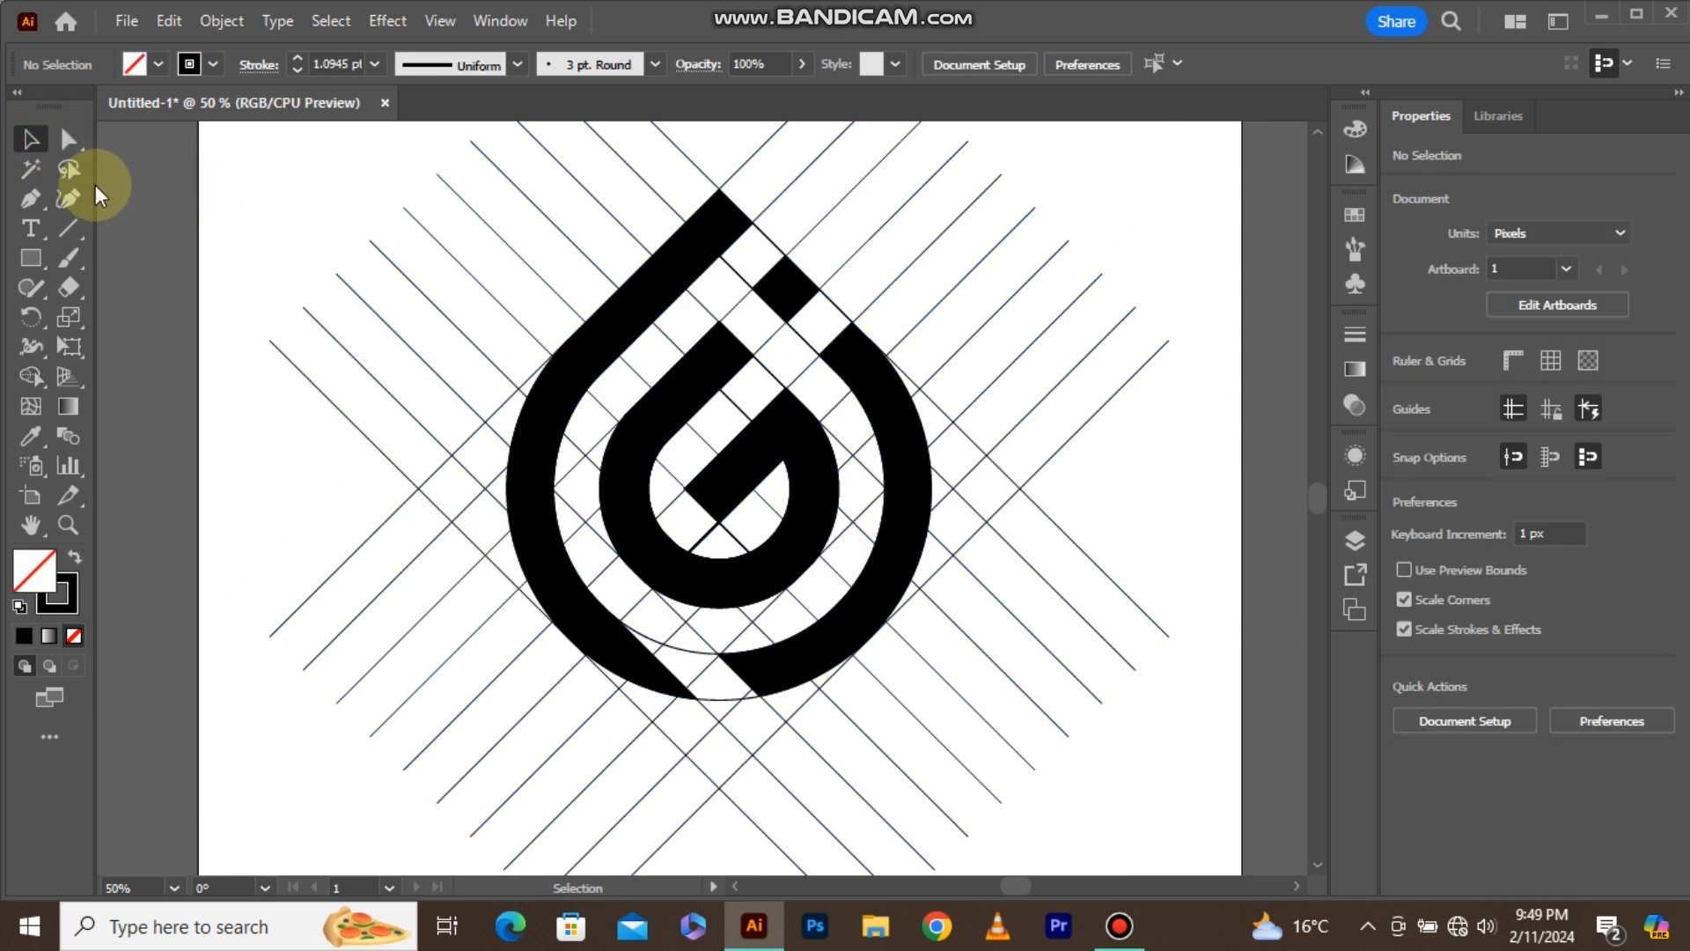
click(33, 170)
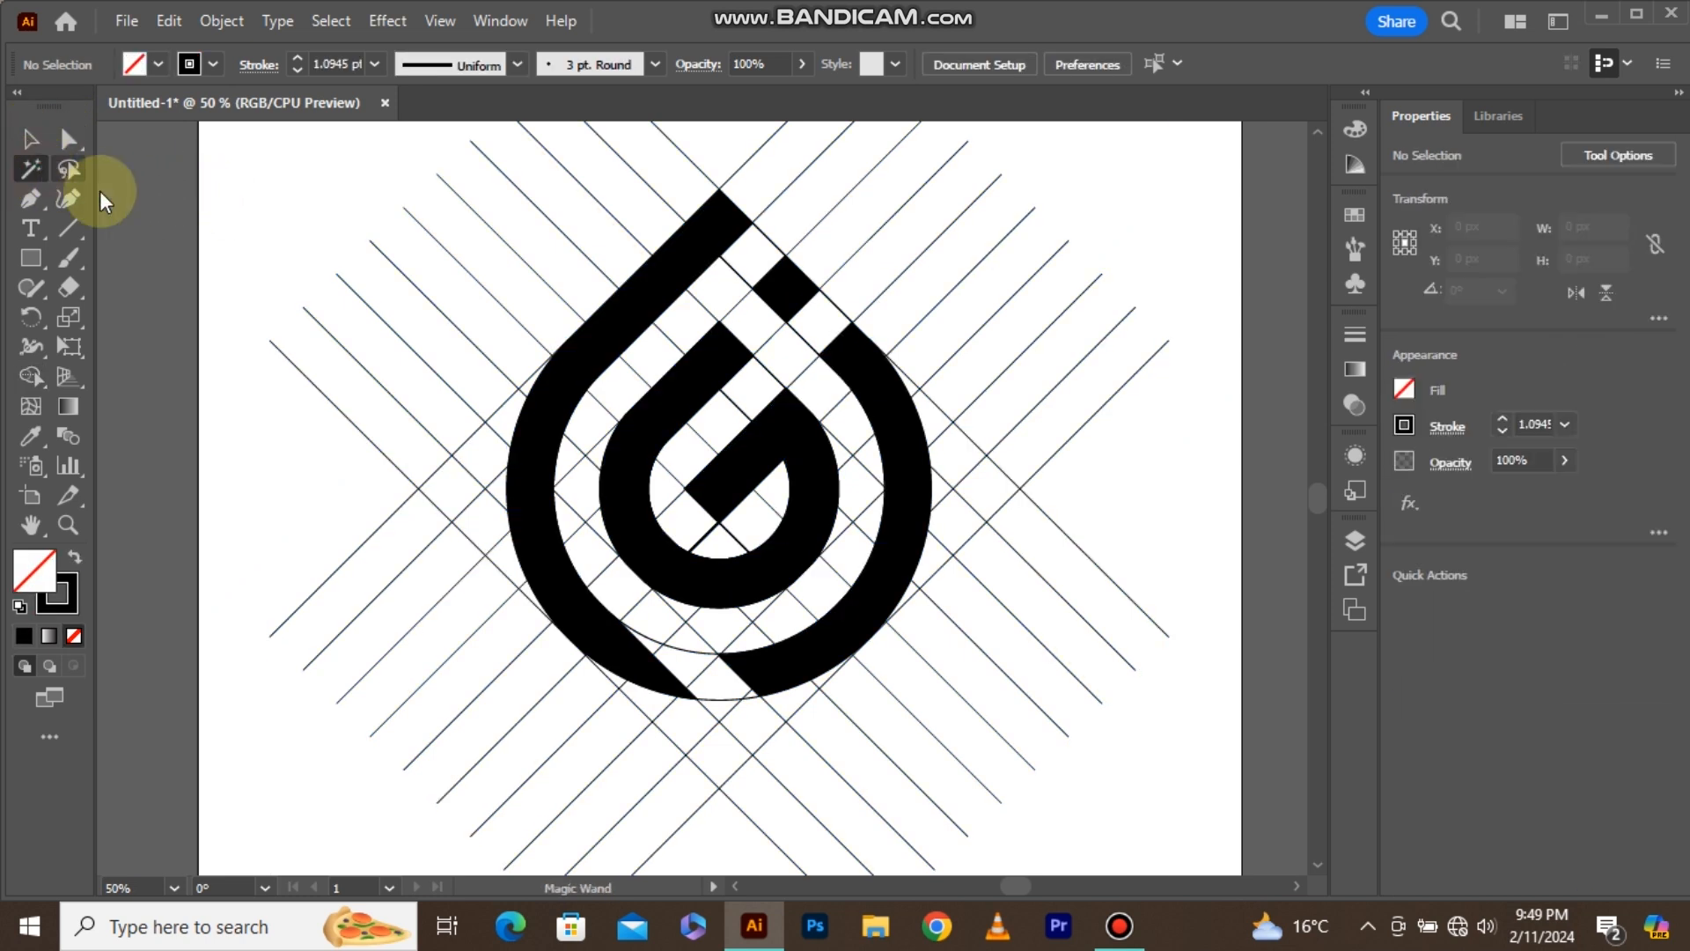
click(583, 190)
key(Delete)
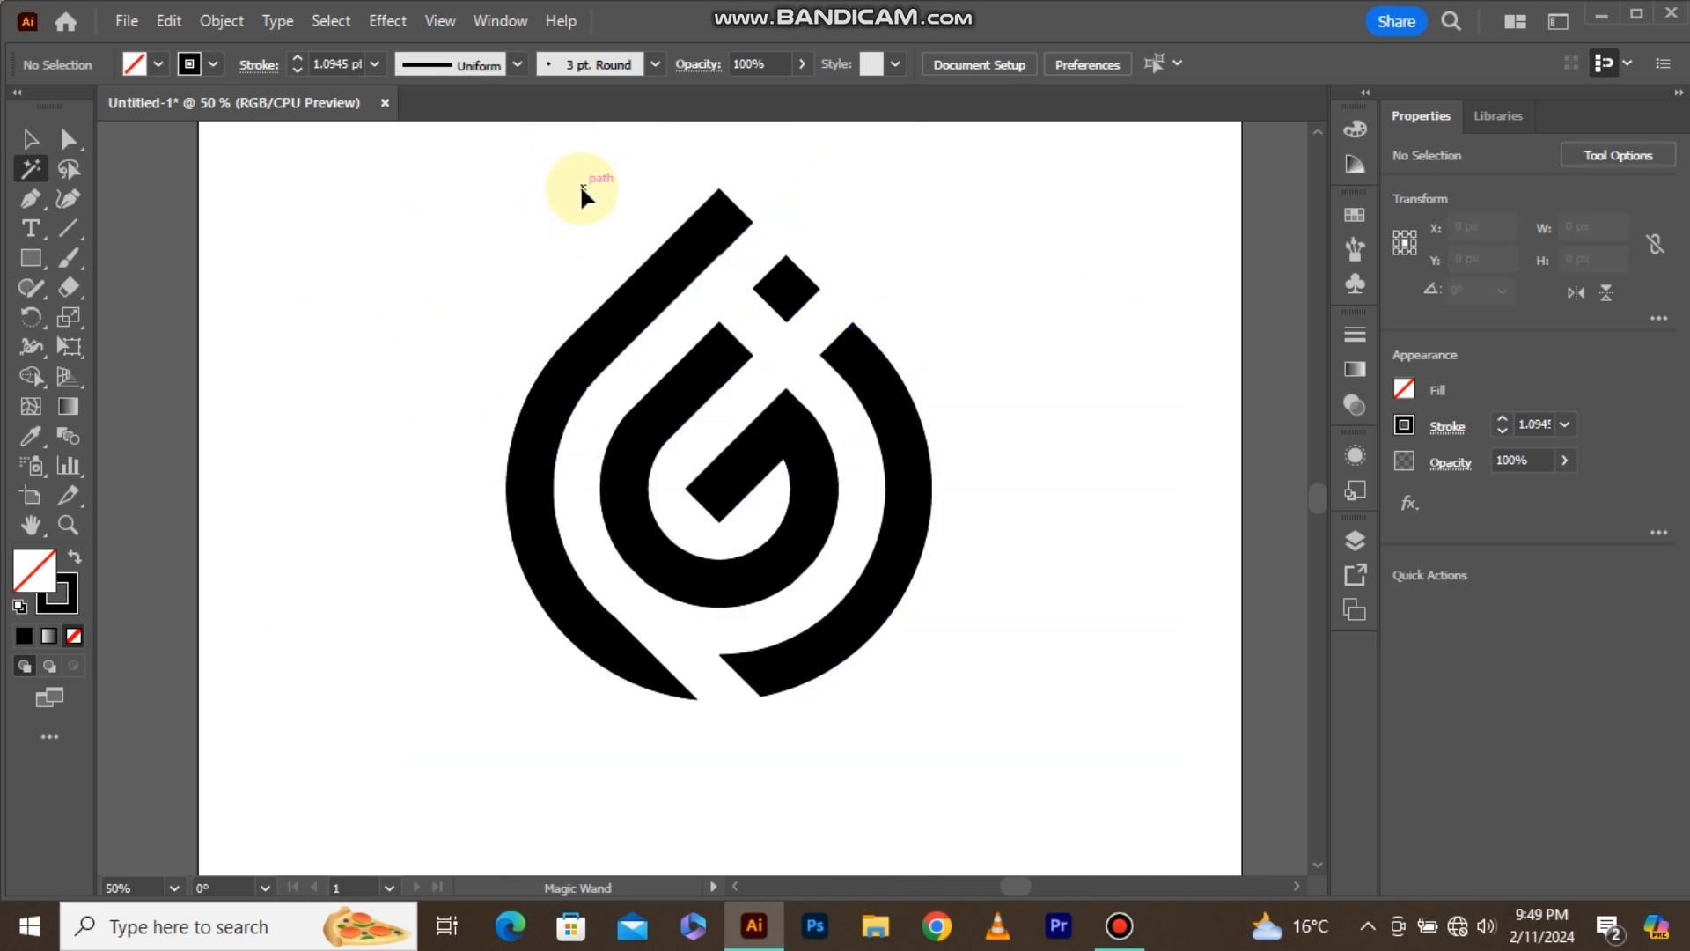
Select all the black logo shapes and group them.
key(ctrl+0)
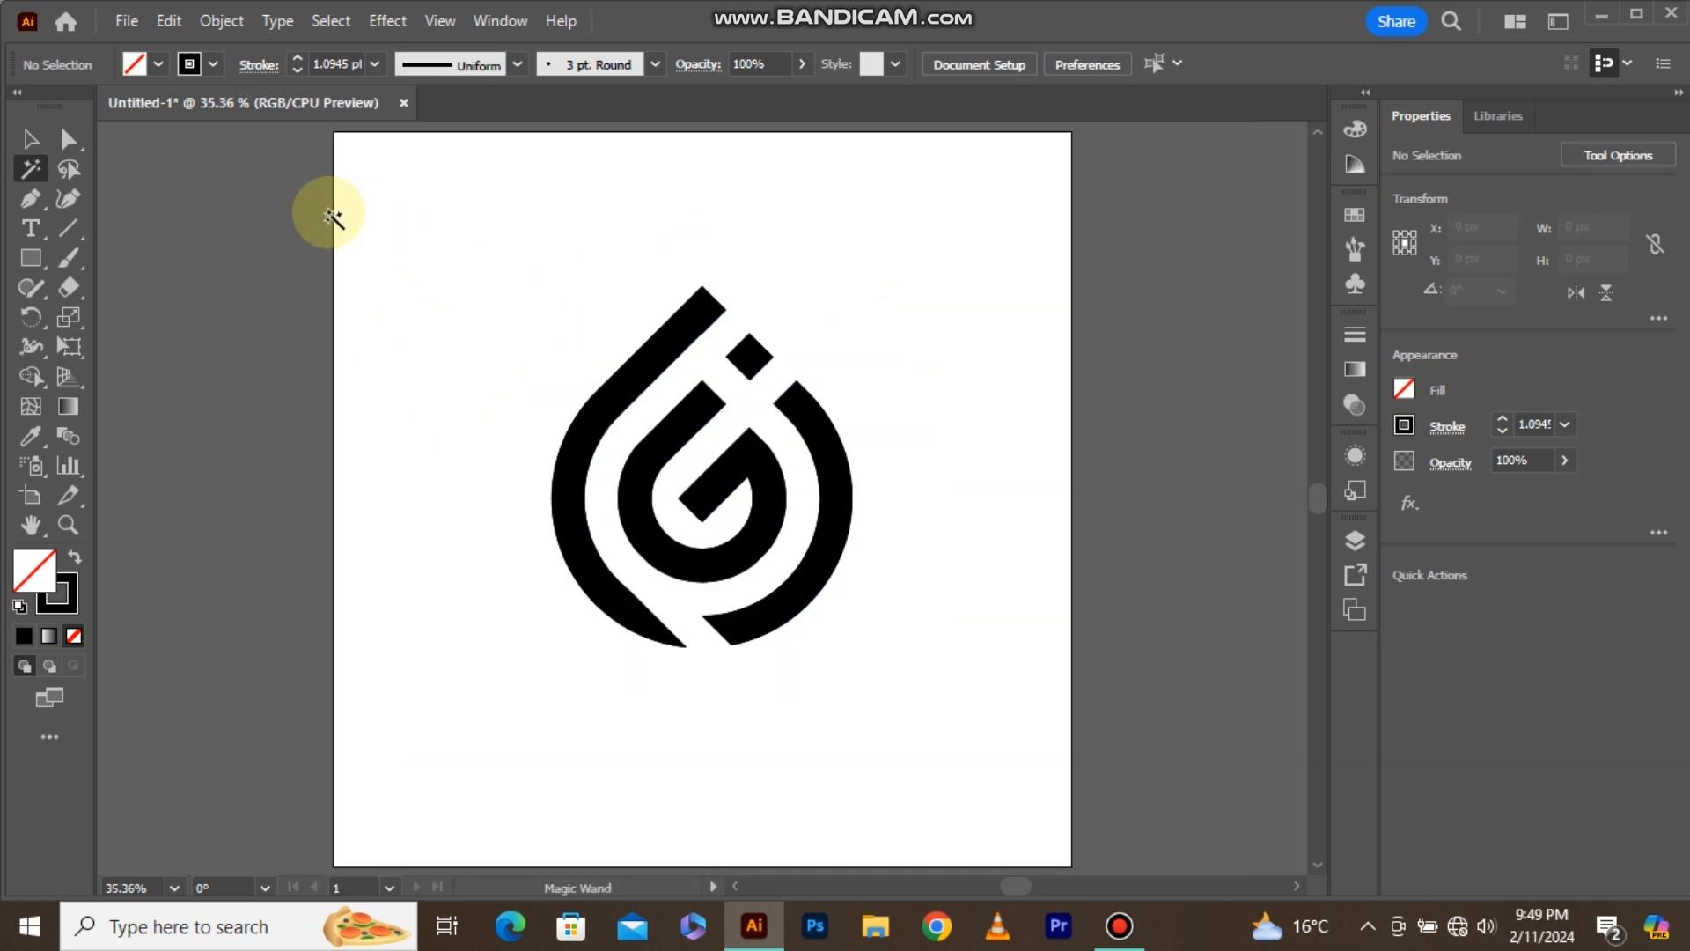
click(32, 139)
drag(526, 299, 854, 646)
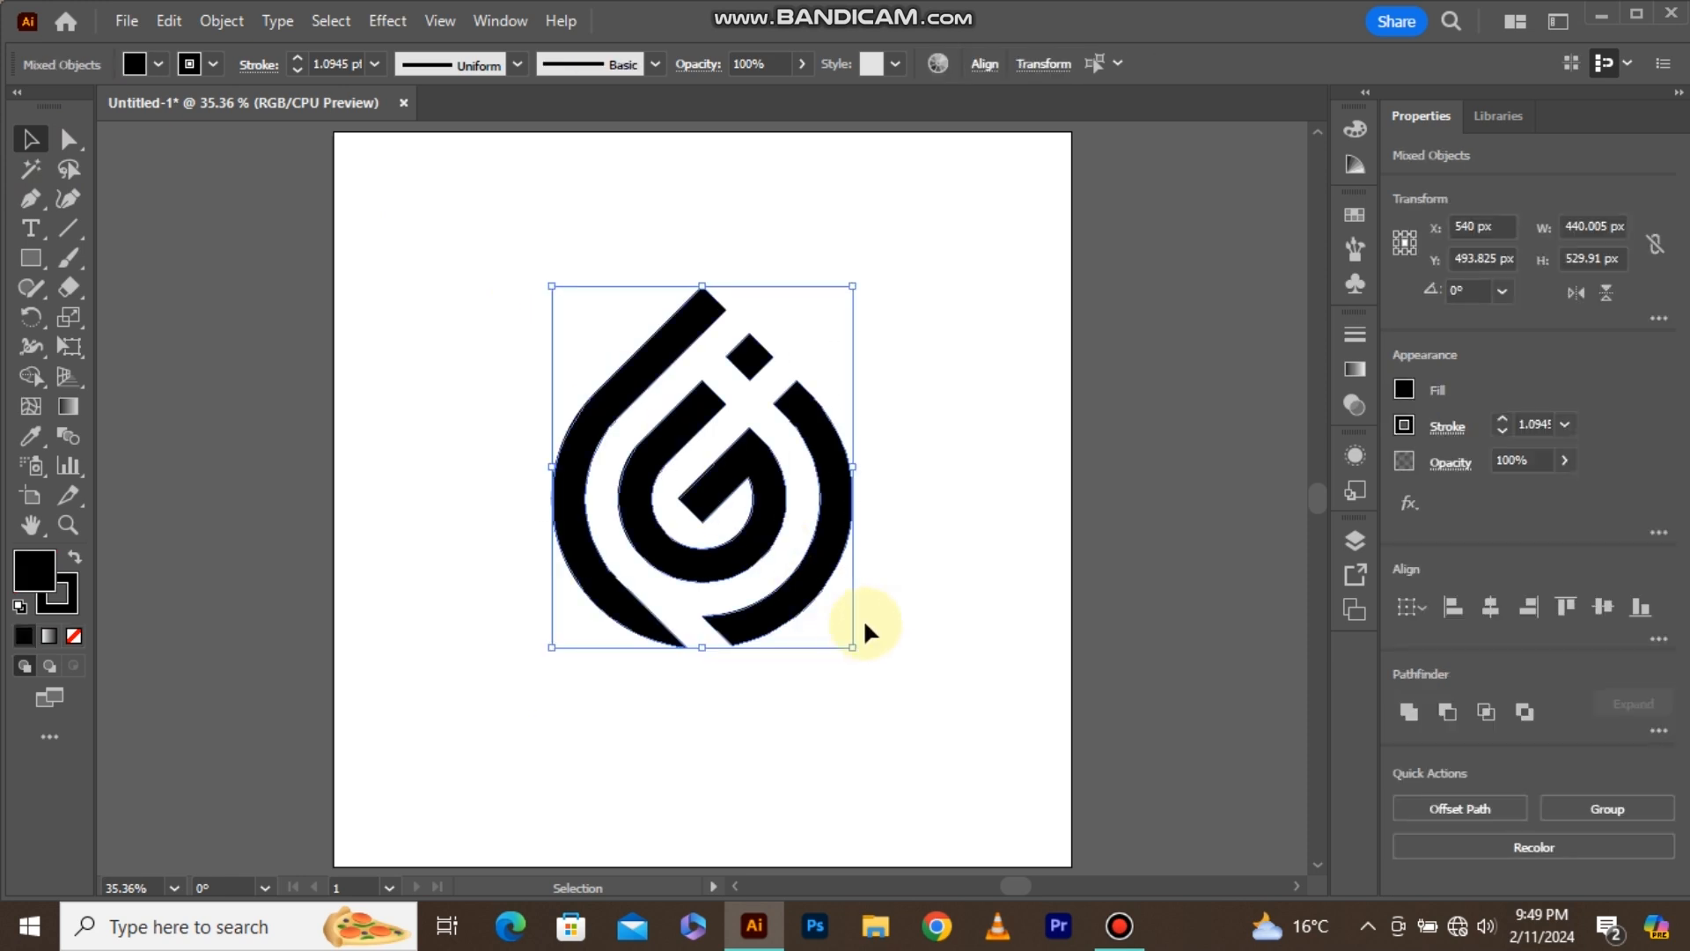
click(853, 546)
click(835, 537)
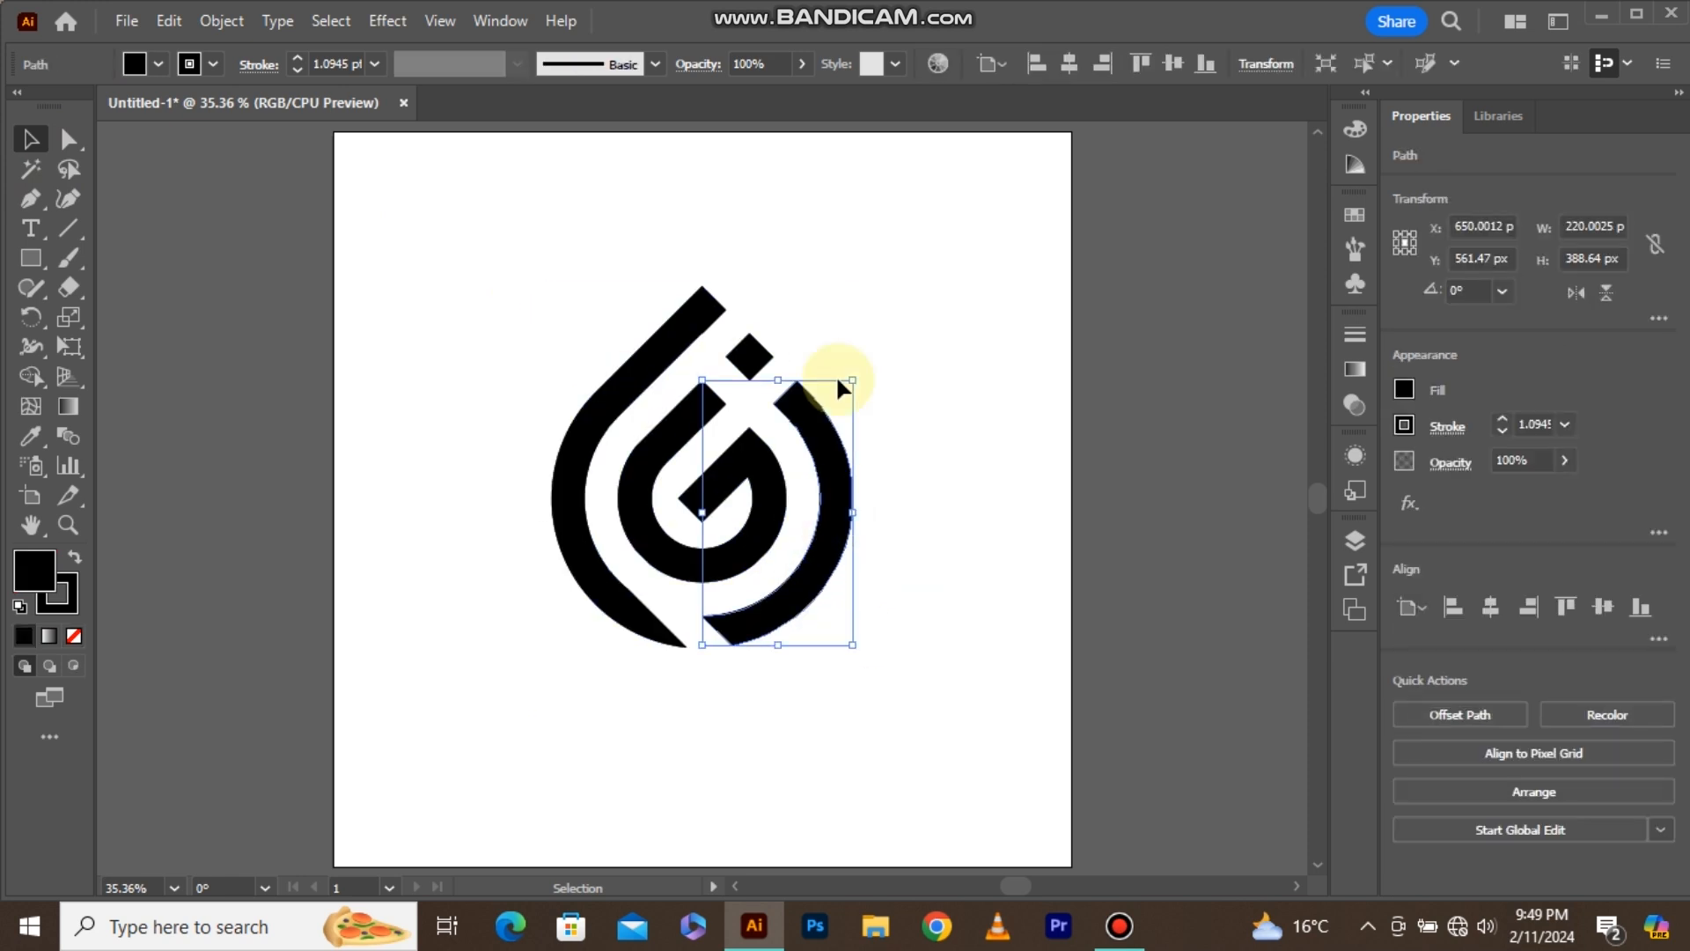
drag(847, 293, 577, 608)
right_click(645, 506)
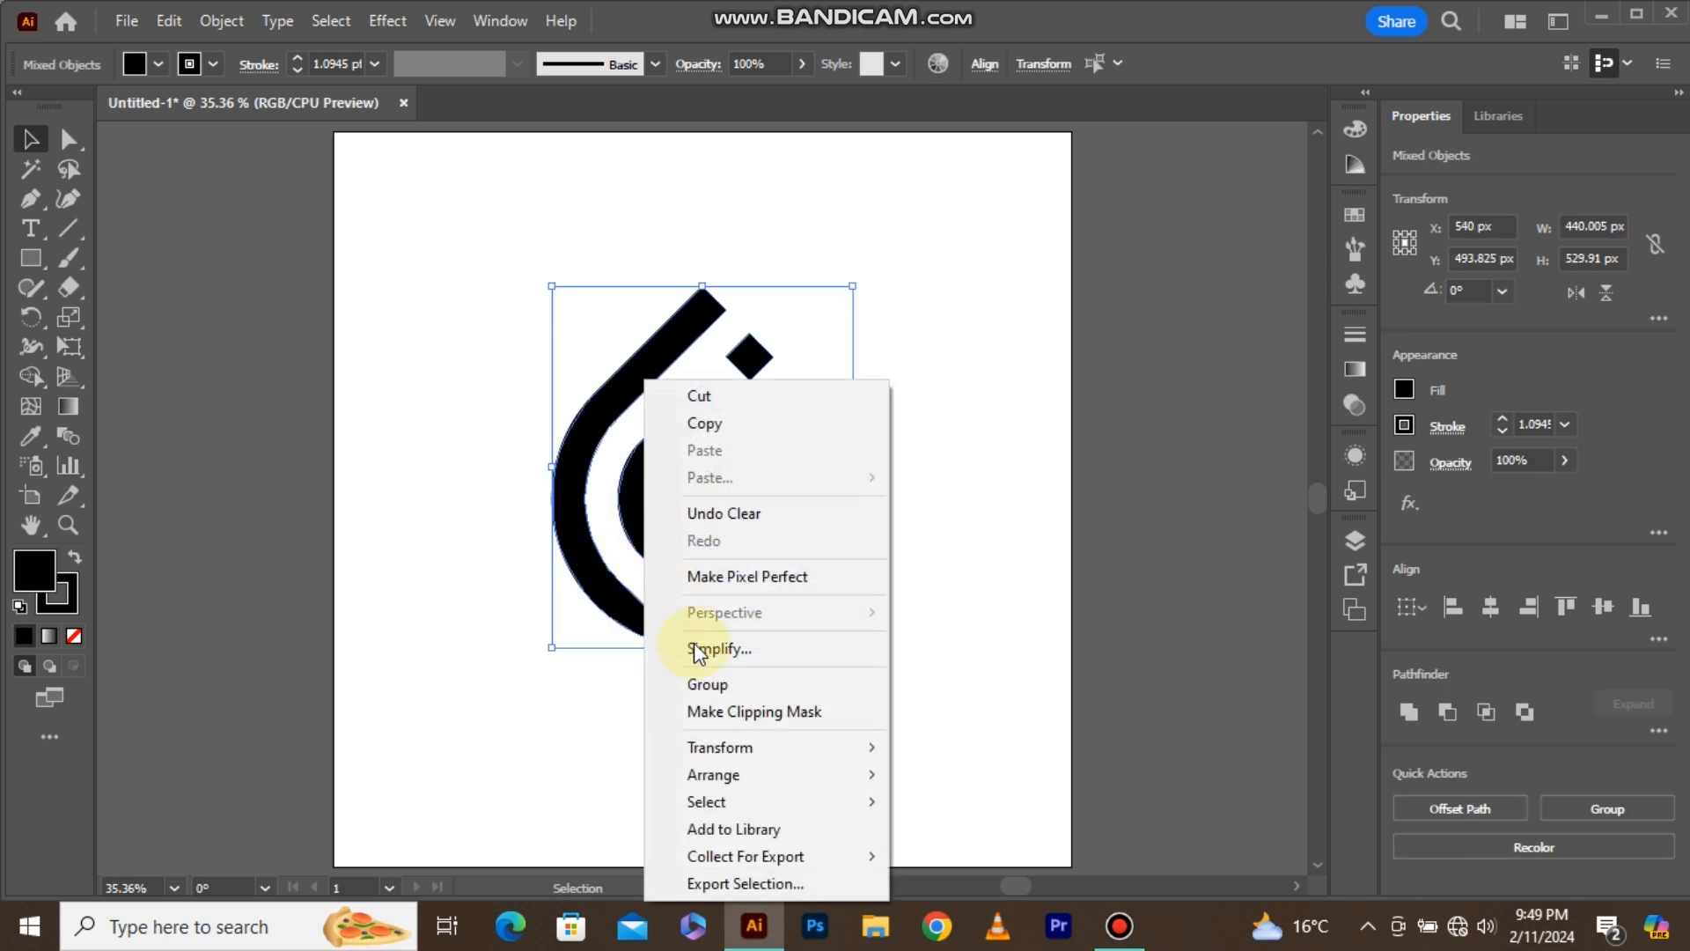
click(716, 682)
click(966, 491)
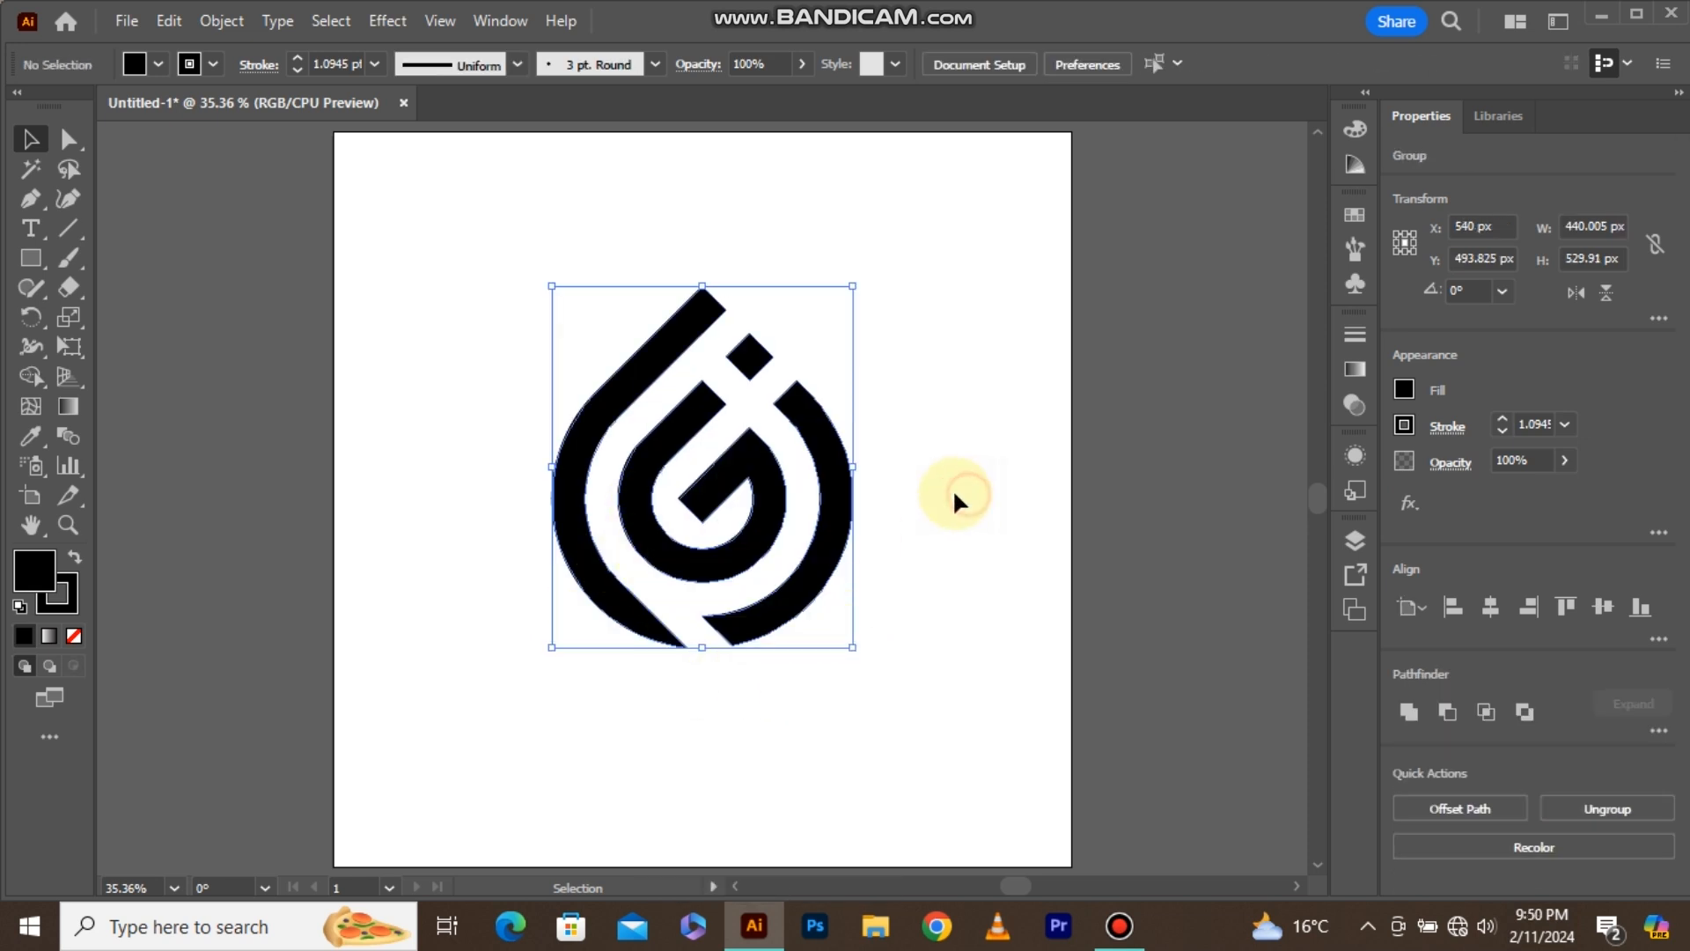
Create a 1080 by 1080 px rectangle as a background.
click(40, 258)
click(398, 296)
drag(816, 414, 765, 420)
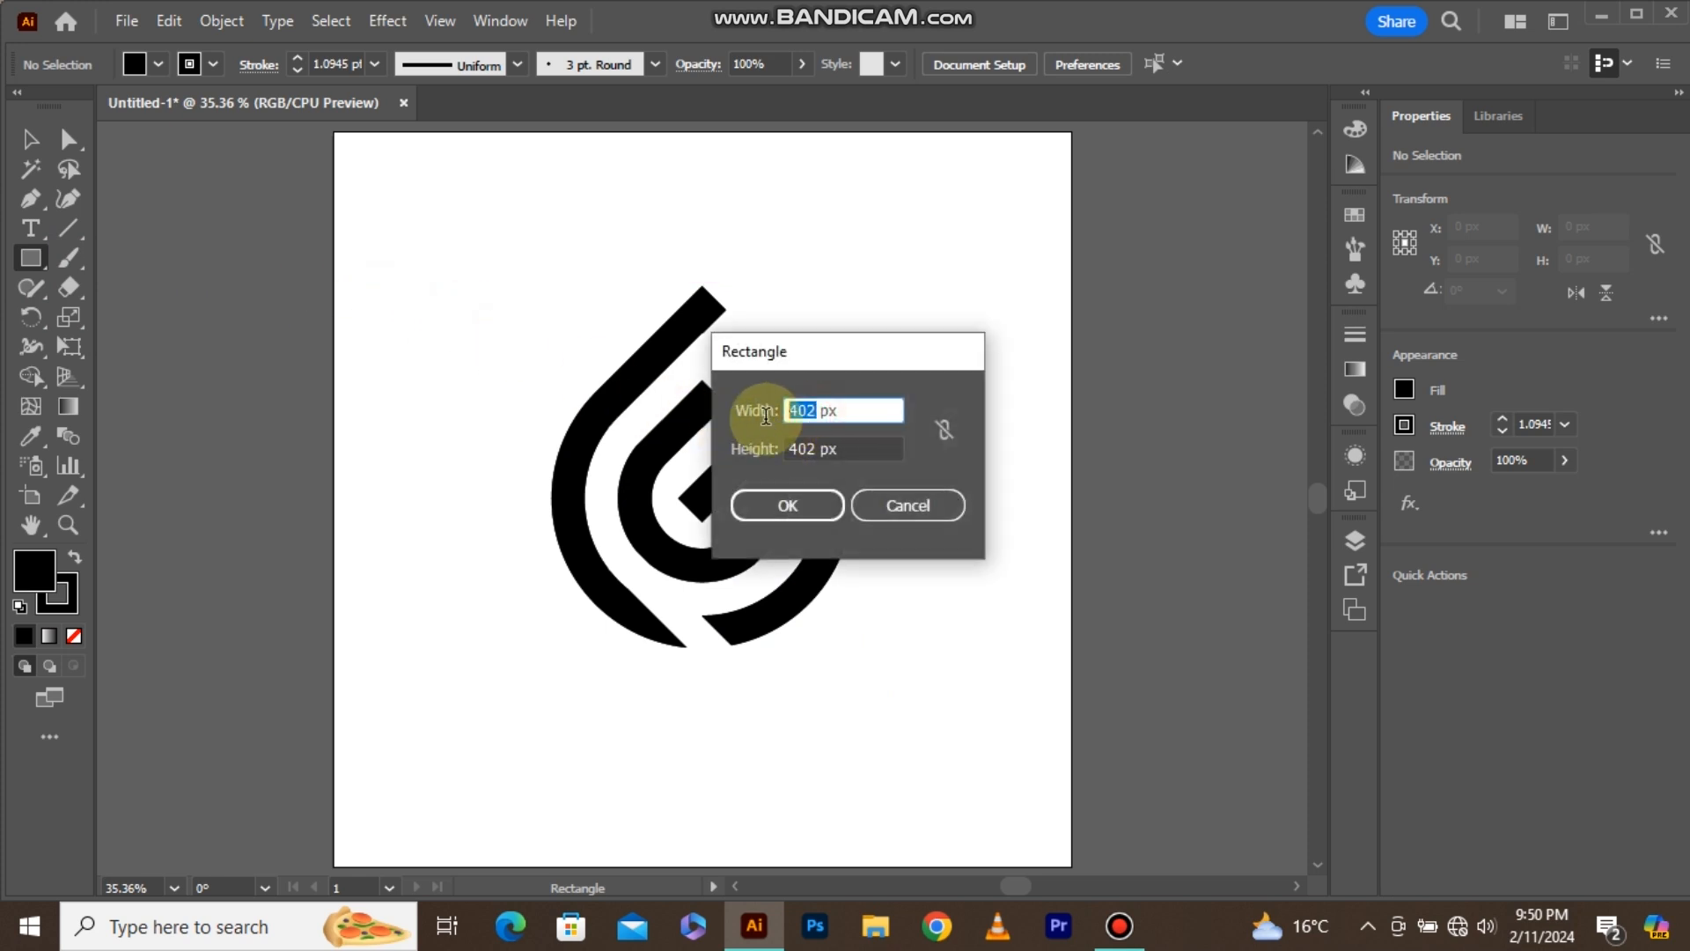
text(1)
drag(811, 452, 724, 455)
text(1080)
click(744, 512)
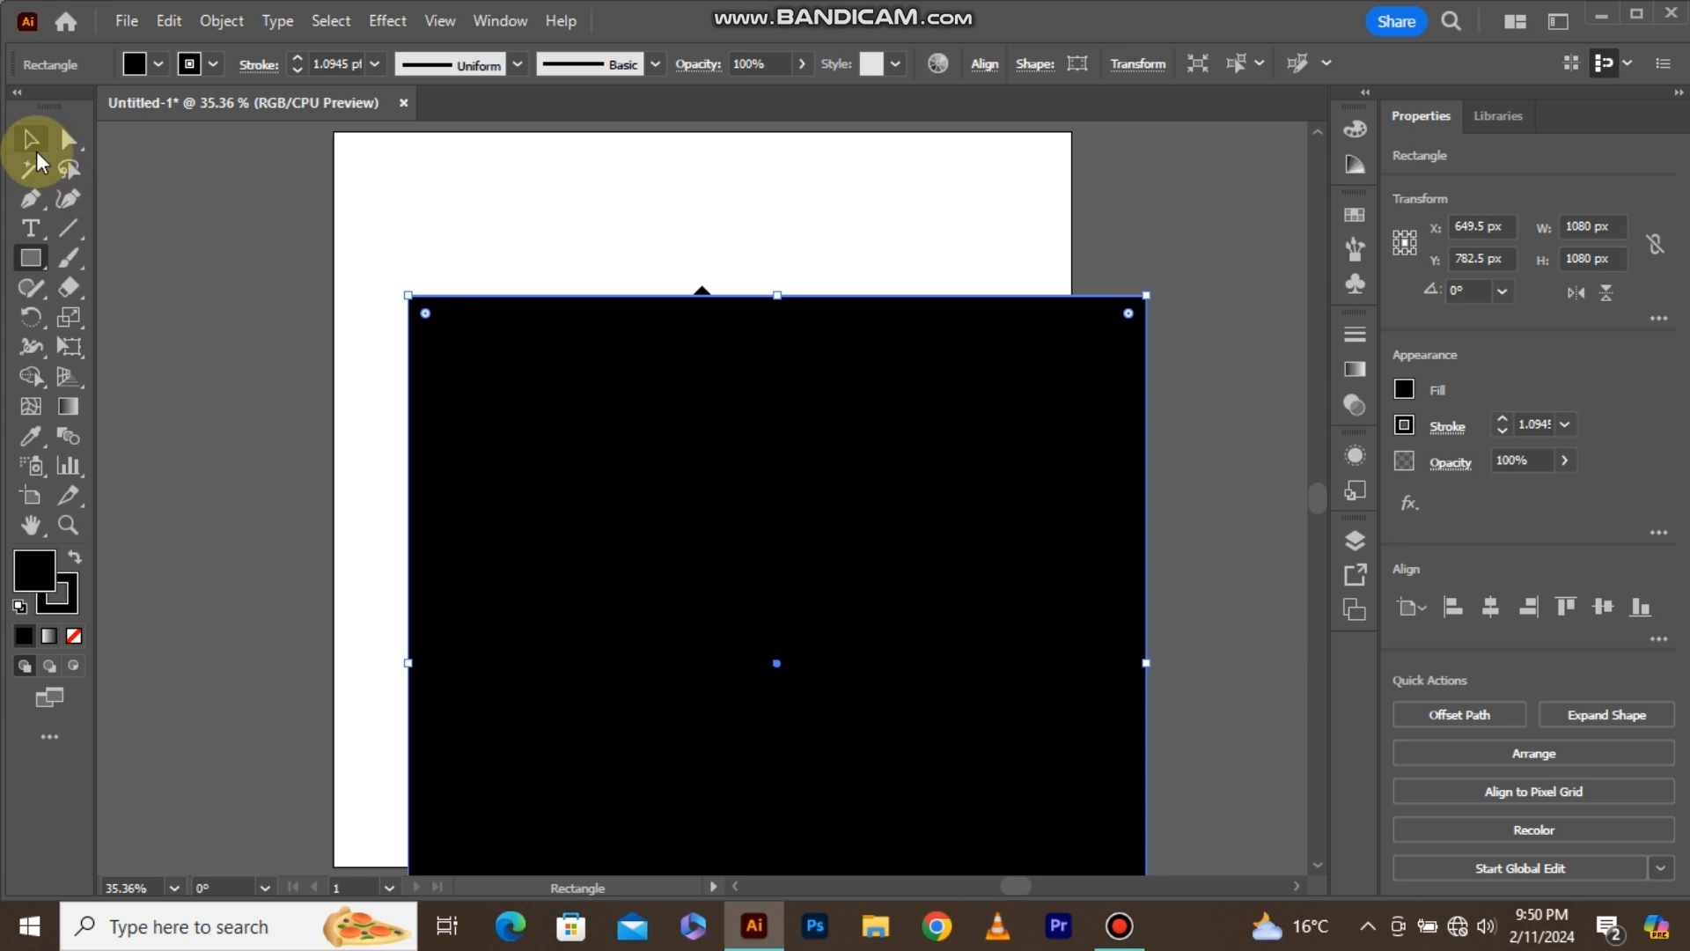
Centre the background square on the artboard horizontally and vertically and send it behind the logo.
click(36, 148)
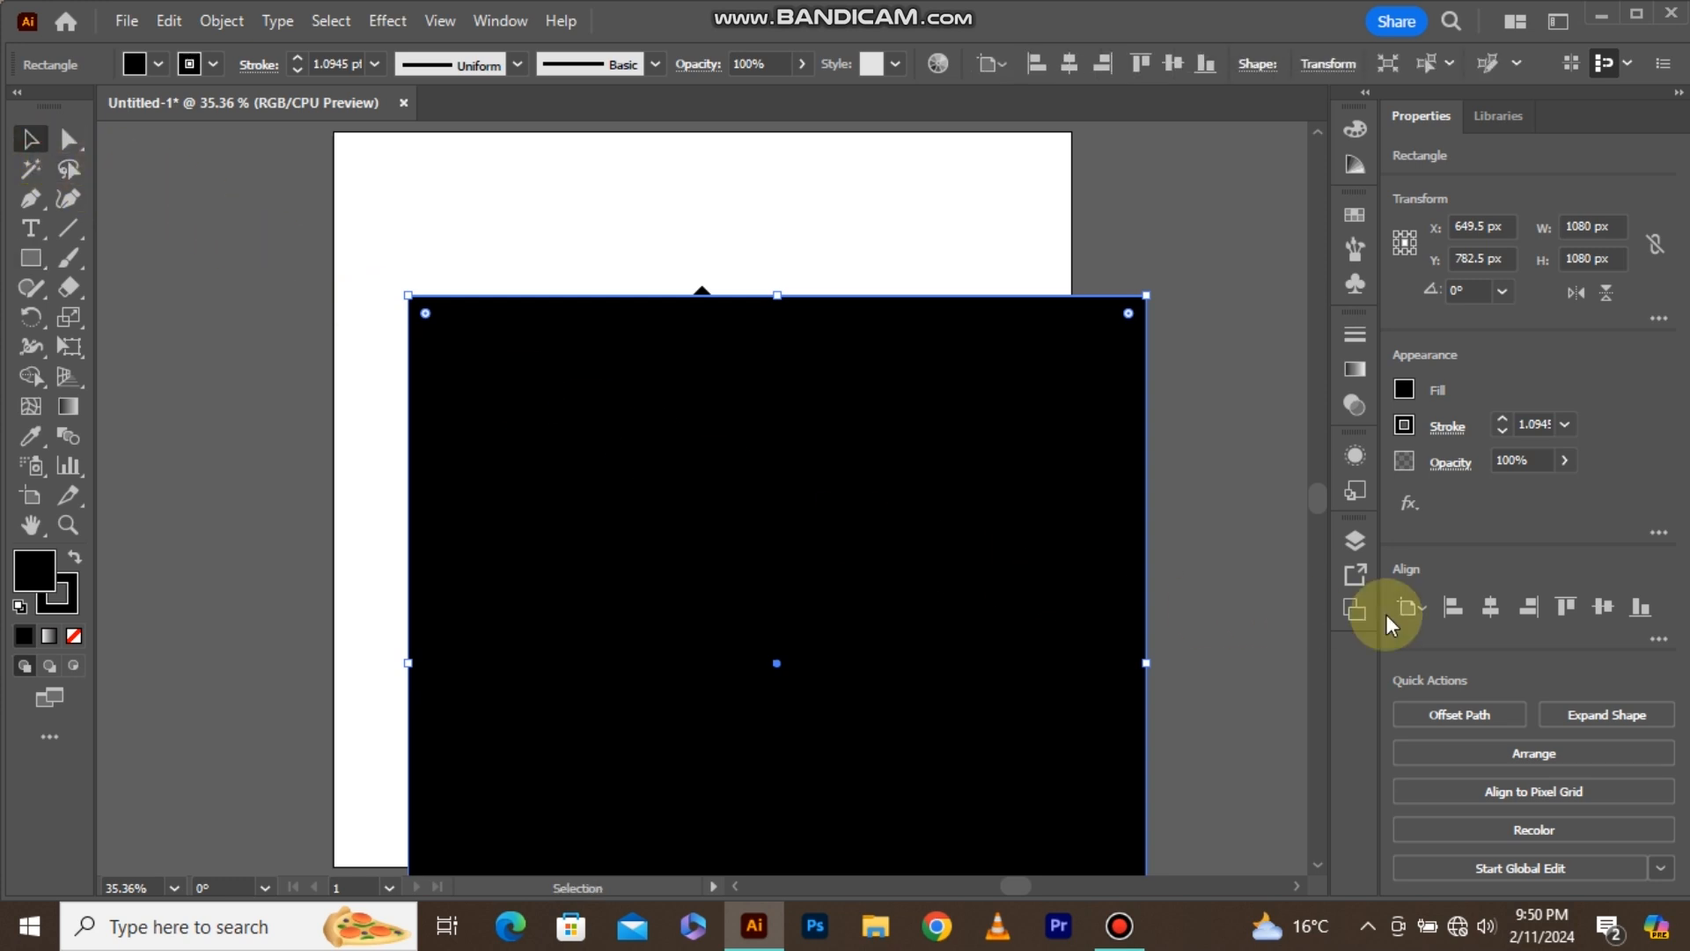
click(1499, 614)
click(1601, 605)
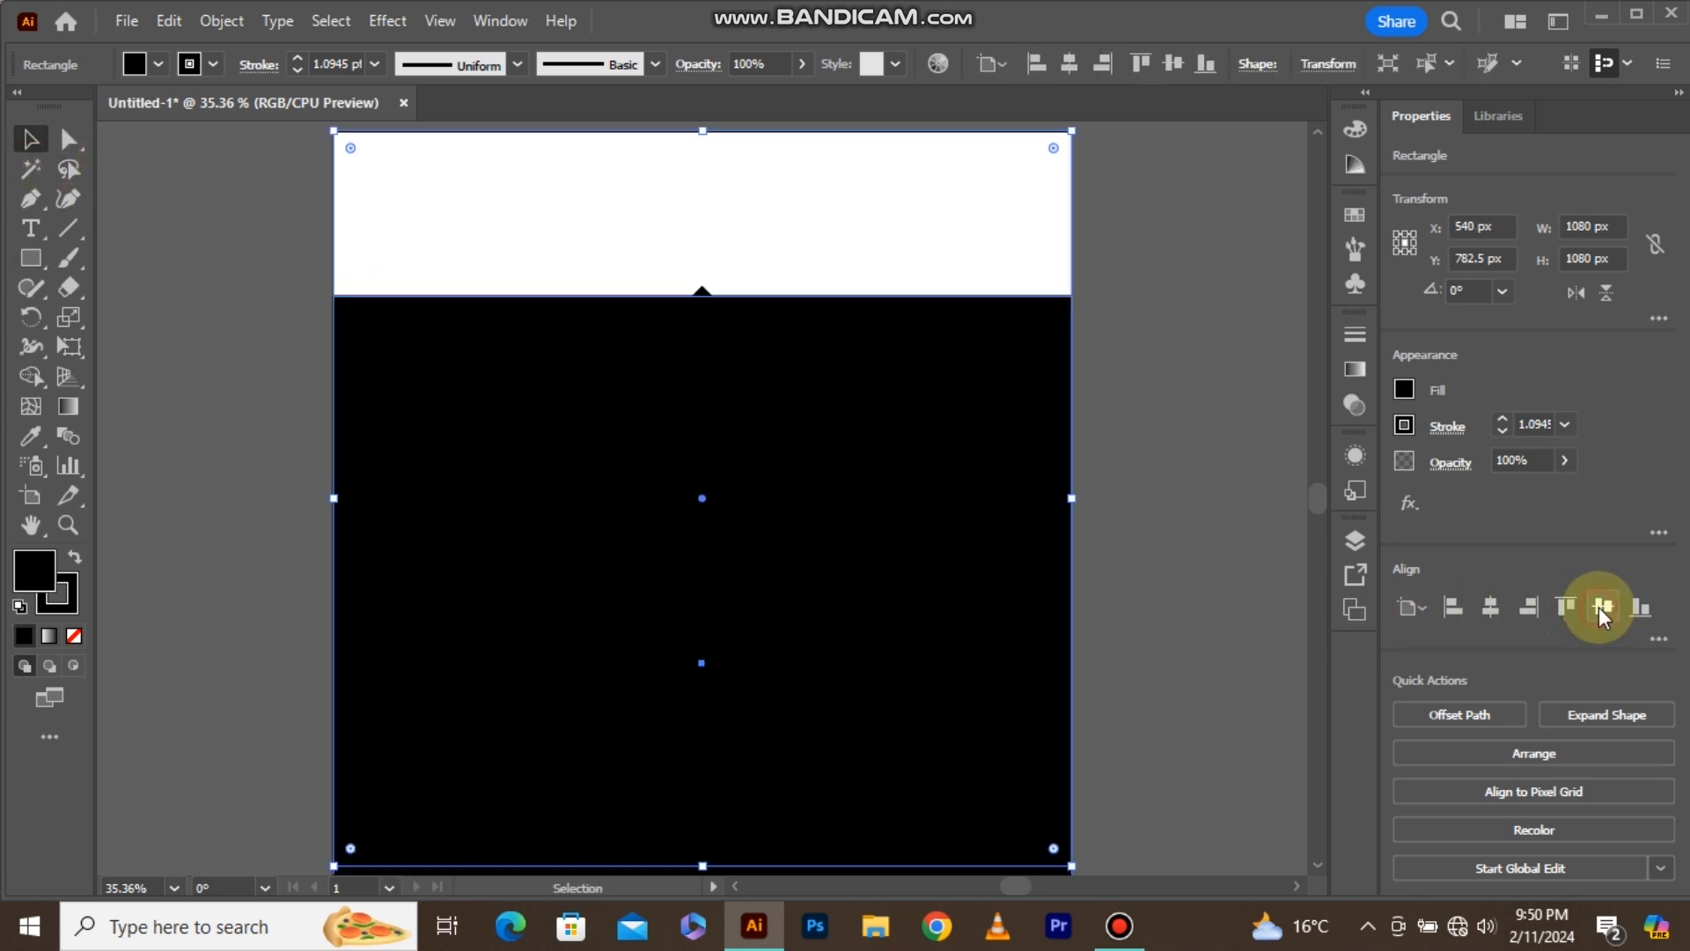
right_click(937, 558)
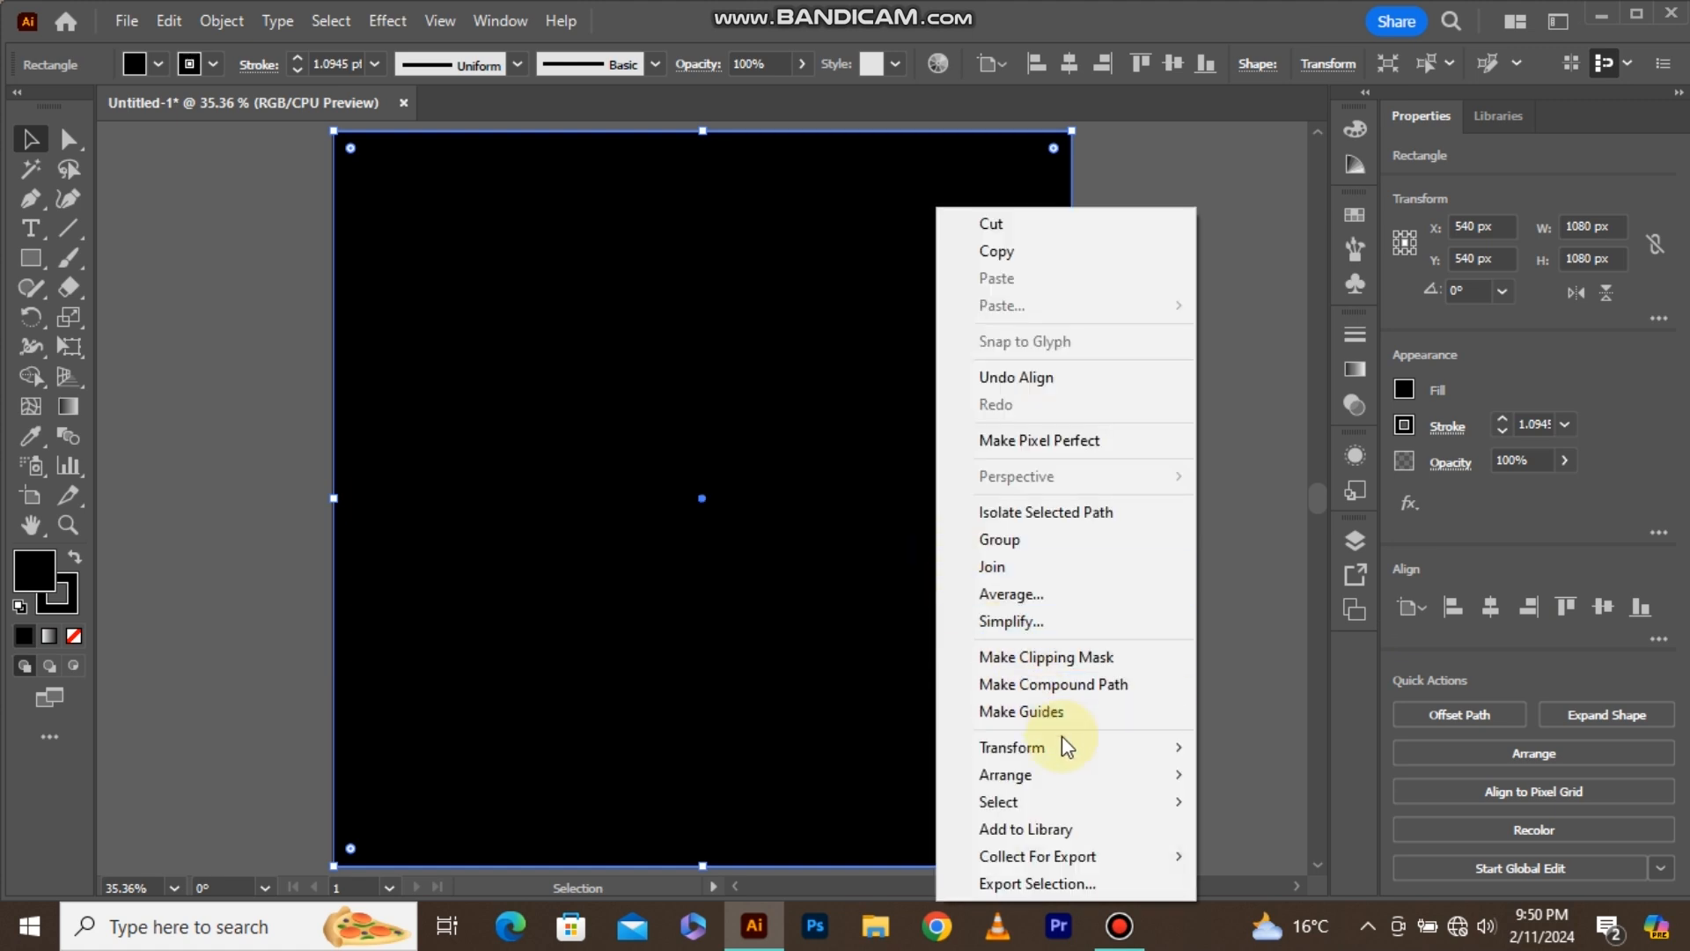
mouse_move(1094, 778)
click(1202, 854)
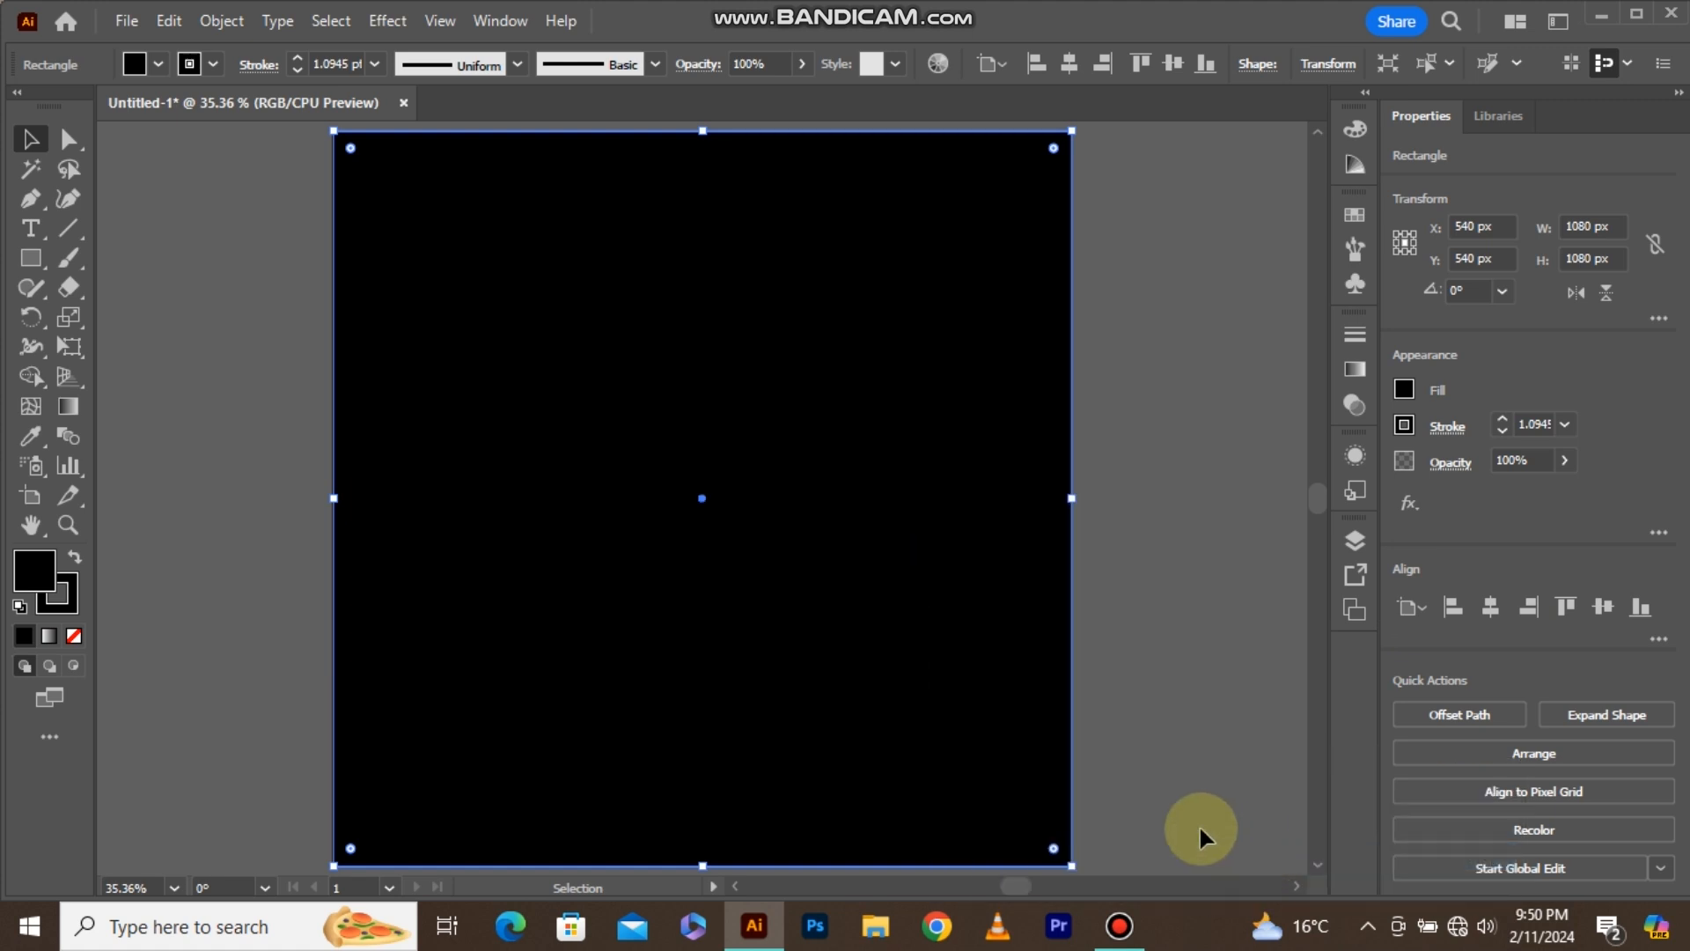
Fill the background square with the red swatch (c1272d).
click(139, 62)
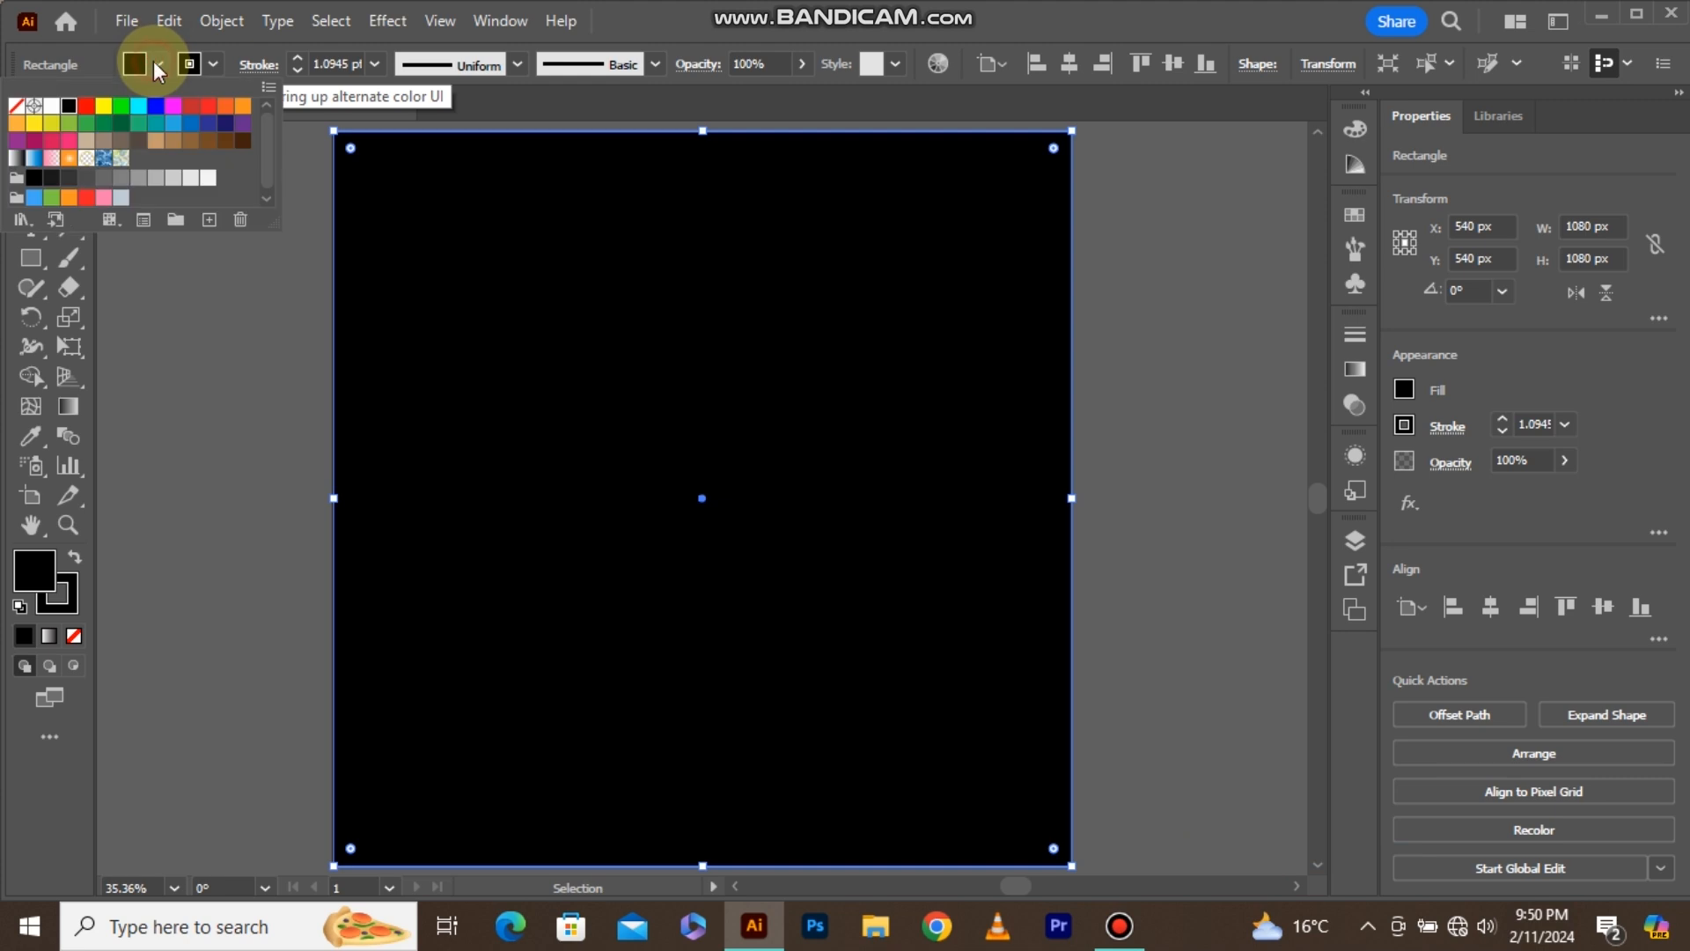
click(190, 109)
click(232, 361)
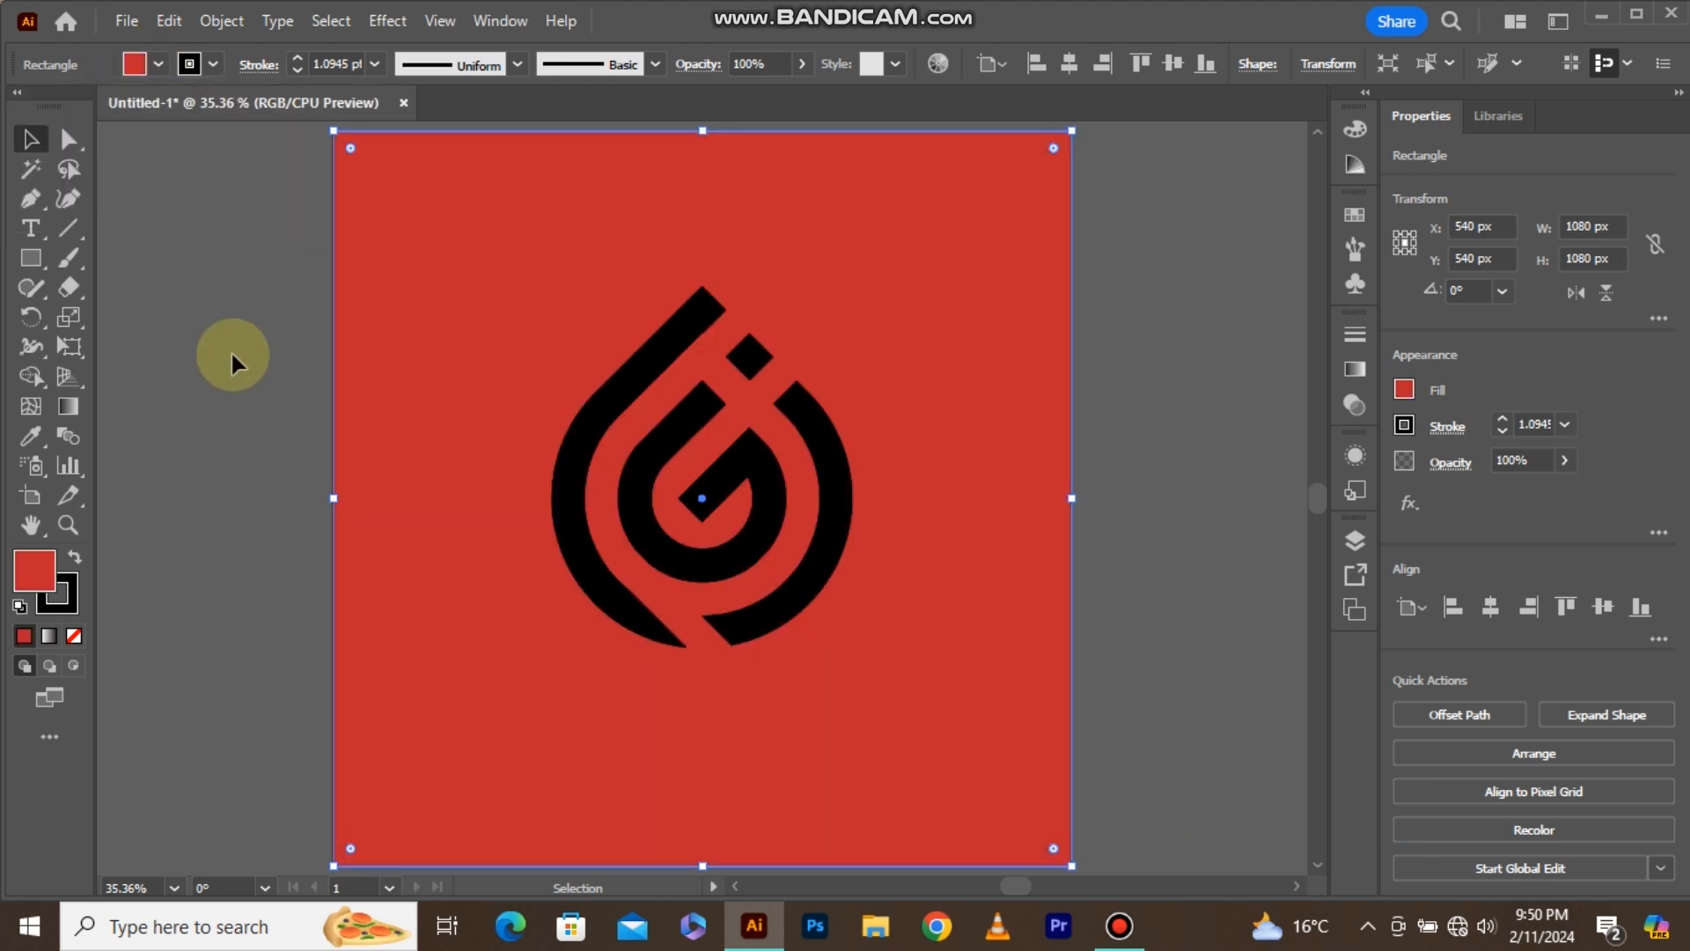
Remove the background square's stroke and lock the square.
click(76, 606)
click(73, 636)
click(26, 564)
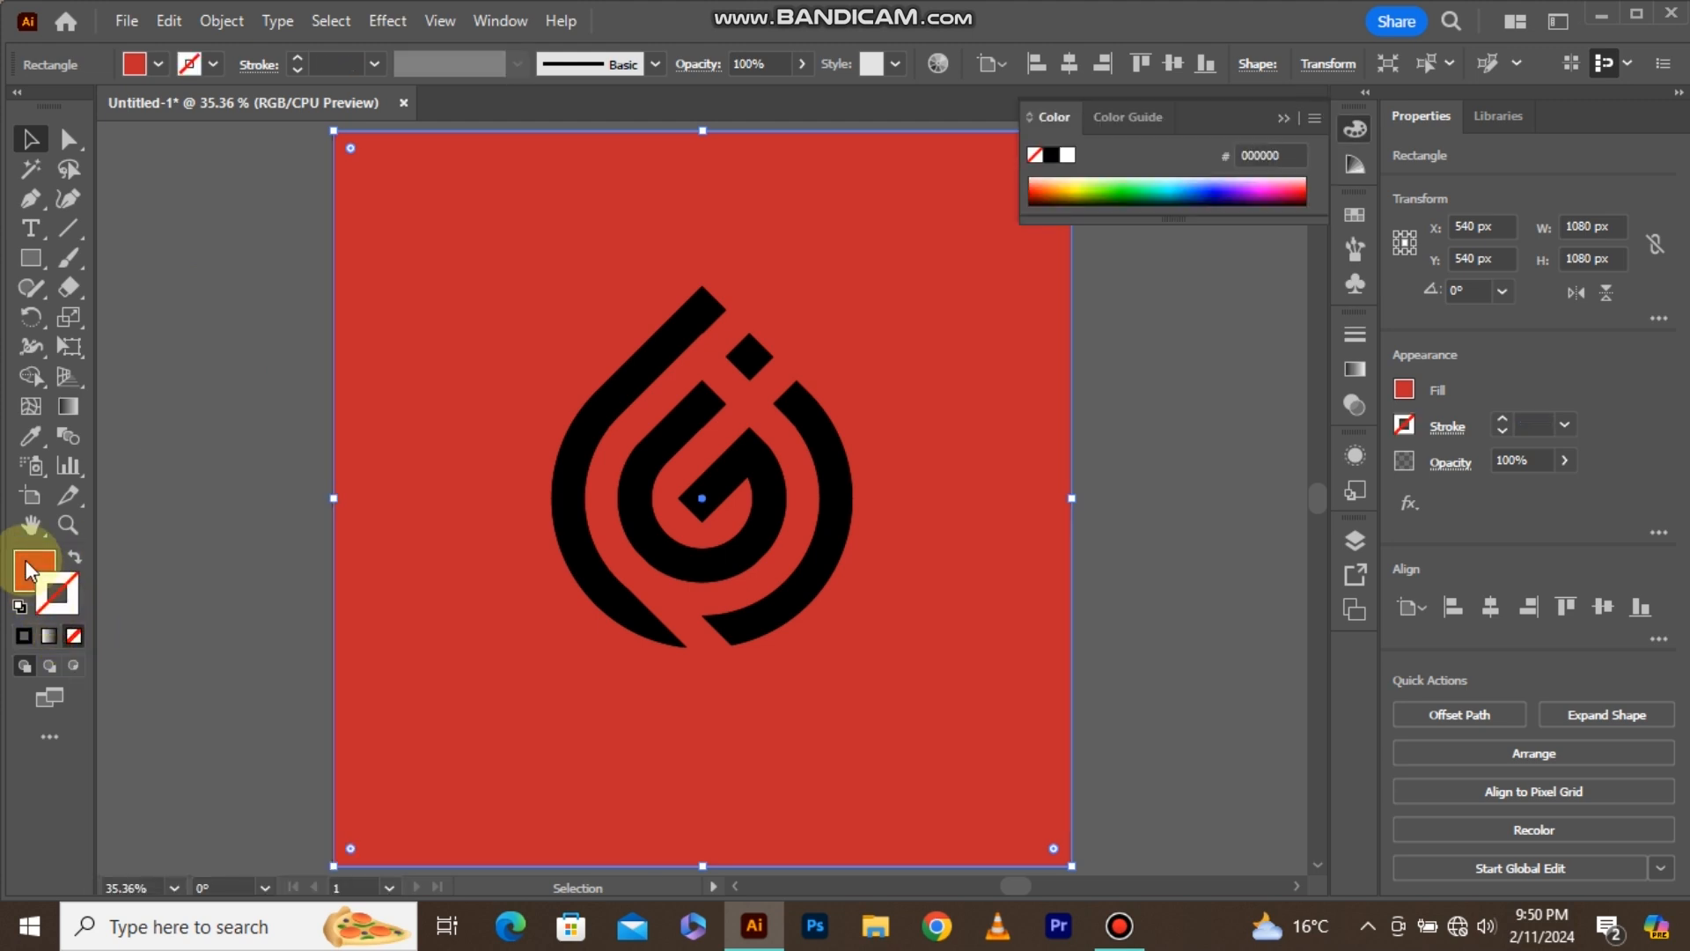
drag(781, 289, 783, 290)
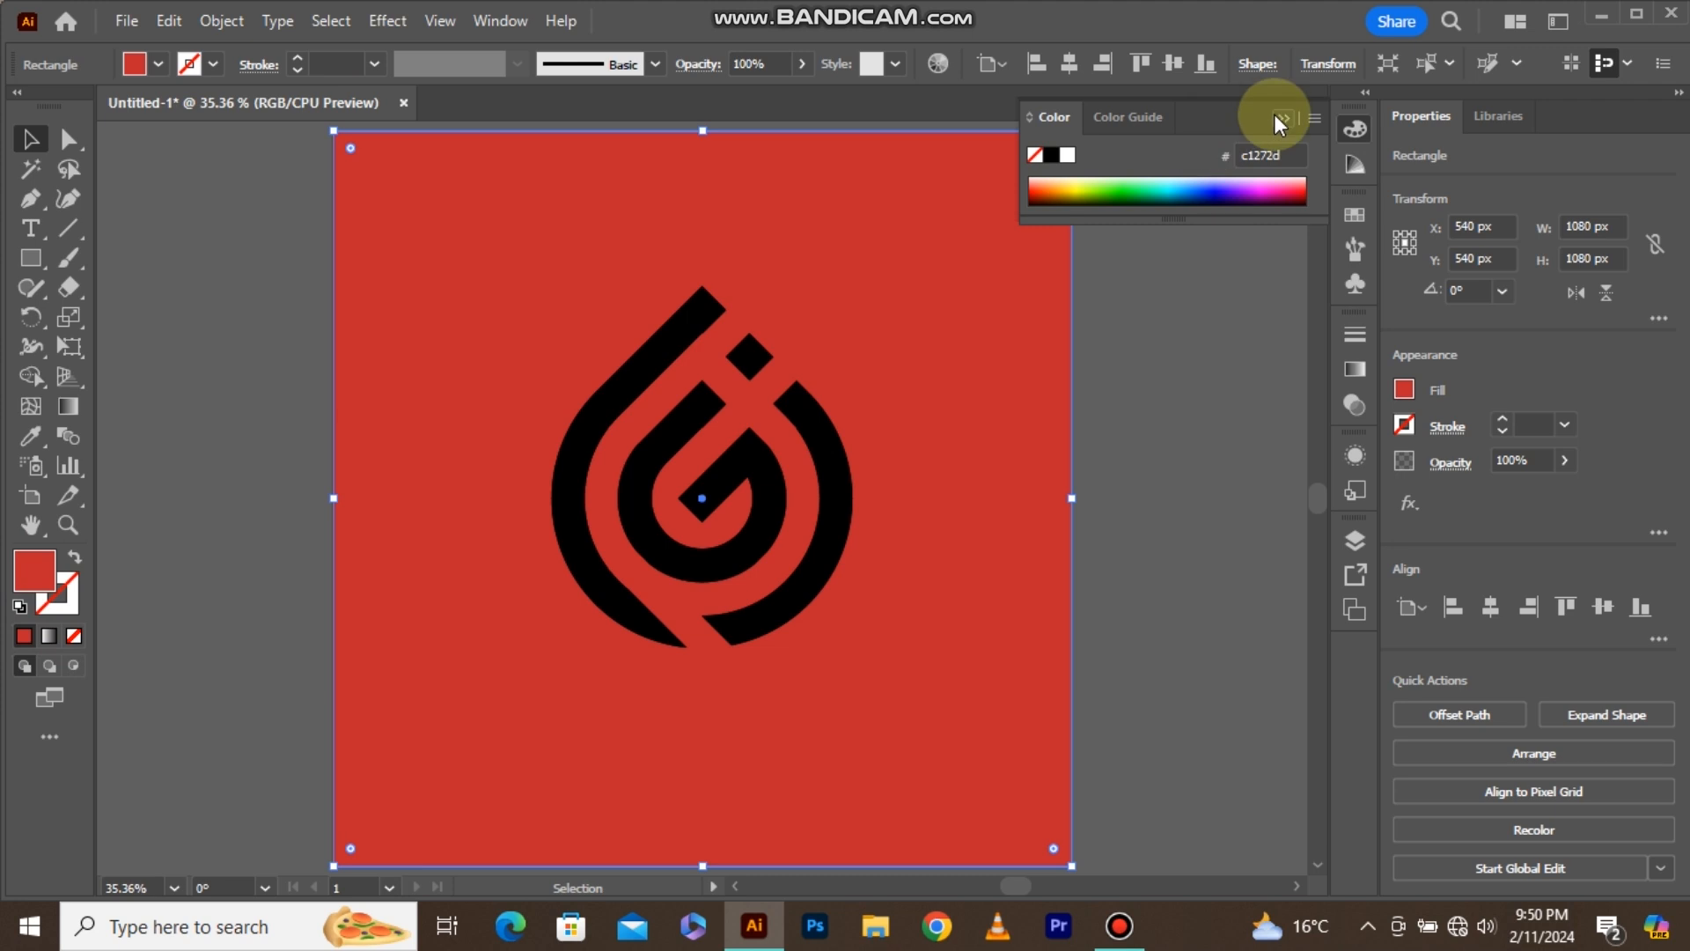
click(1280, 117)
key(ctrl+2)
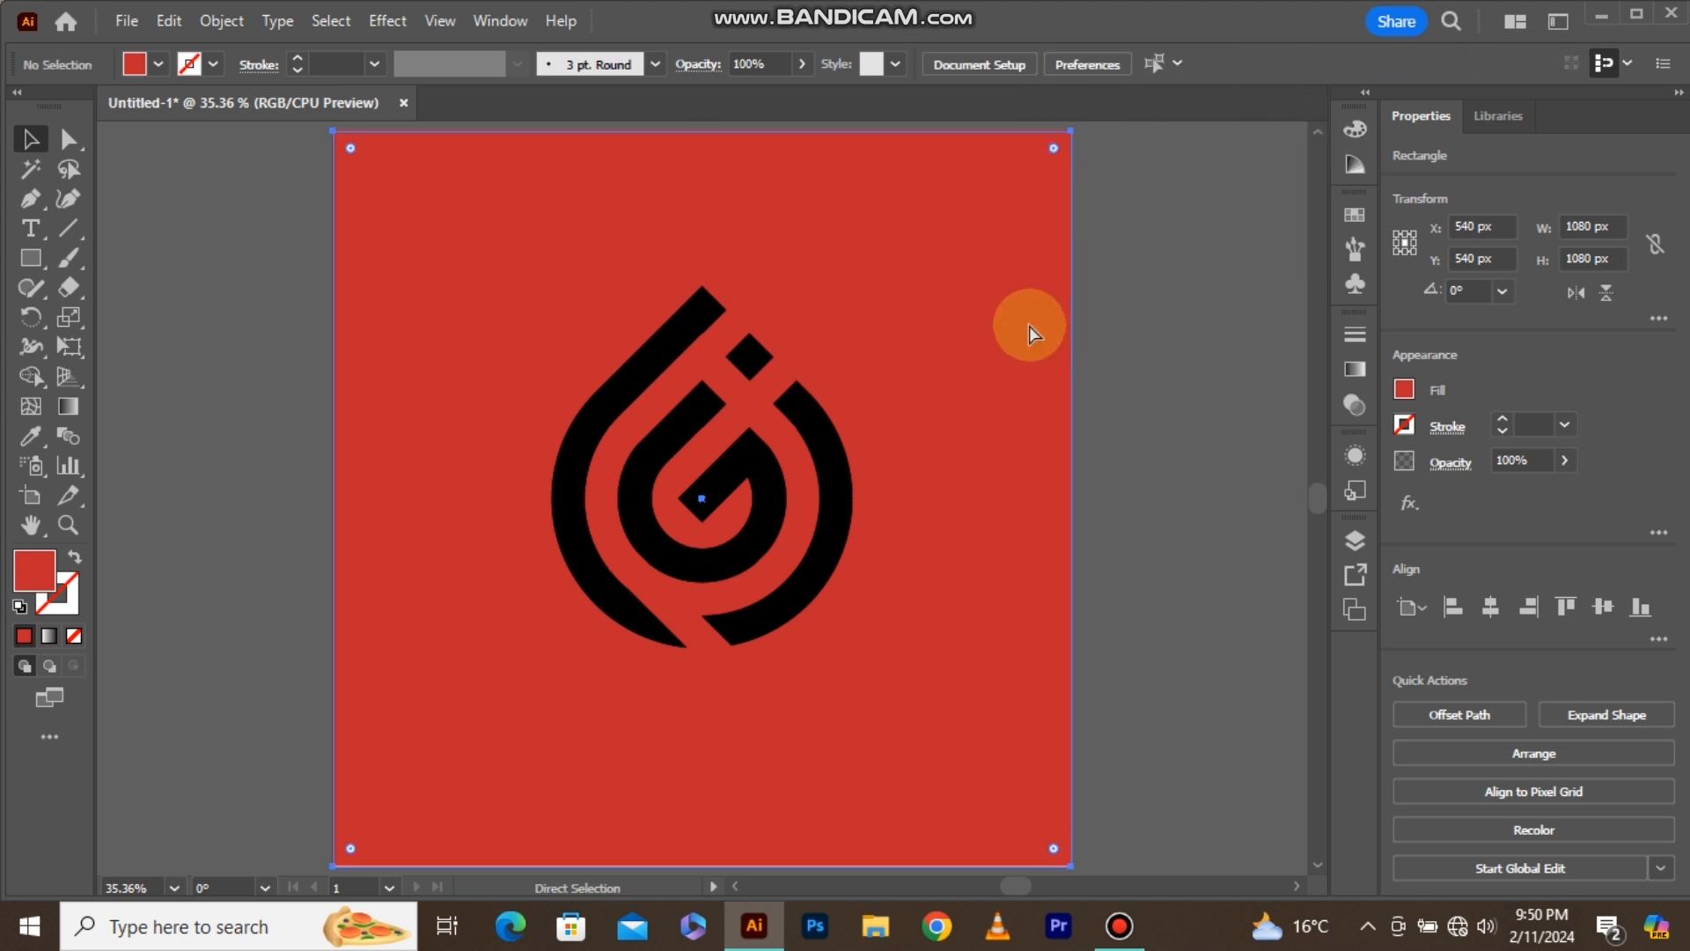
Enlarge the logo group proportionally to about 477 by 574 px and move it straight up on the artboard.
drag(845, 290, 574, 639)
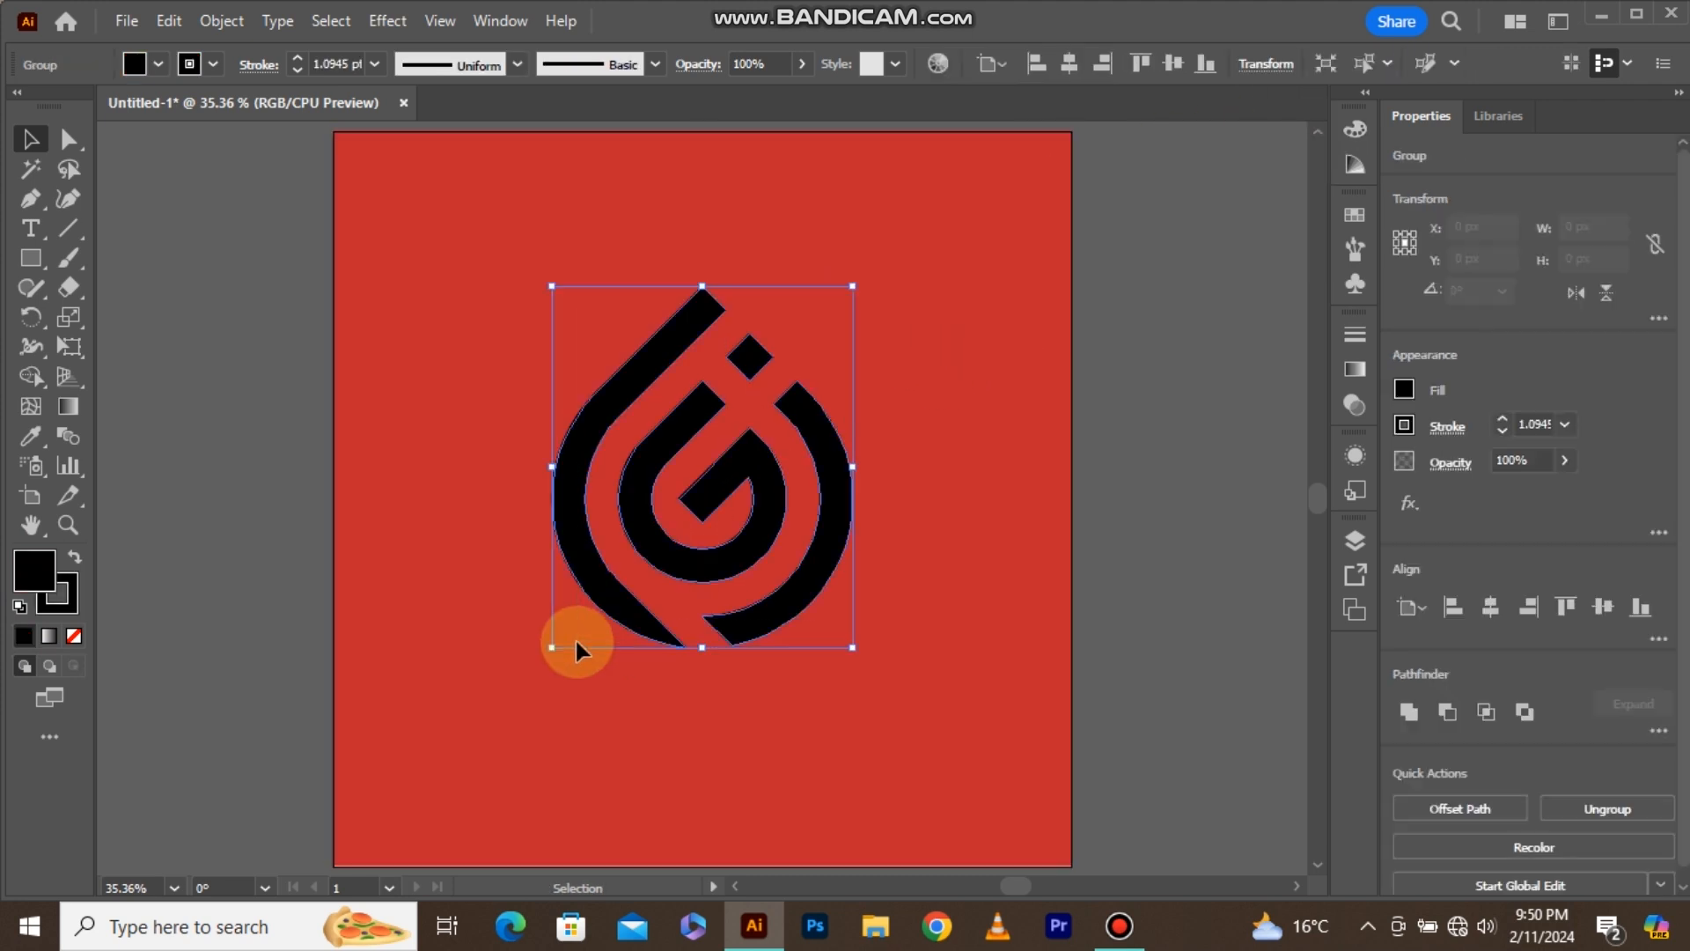
drag(852, 647, 865, 662)
click(954, 498)
drag(912, 377, 668, 460)
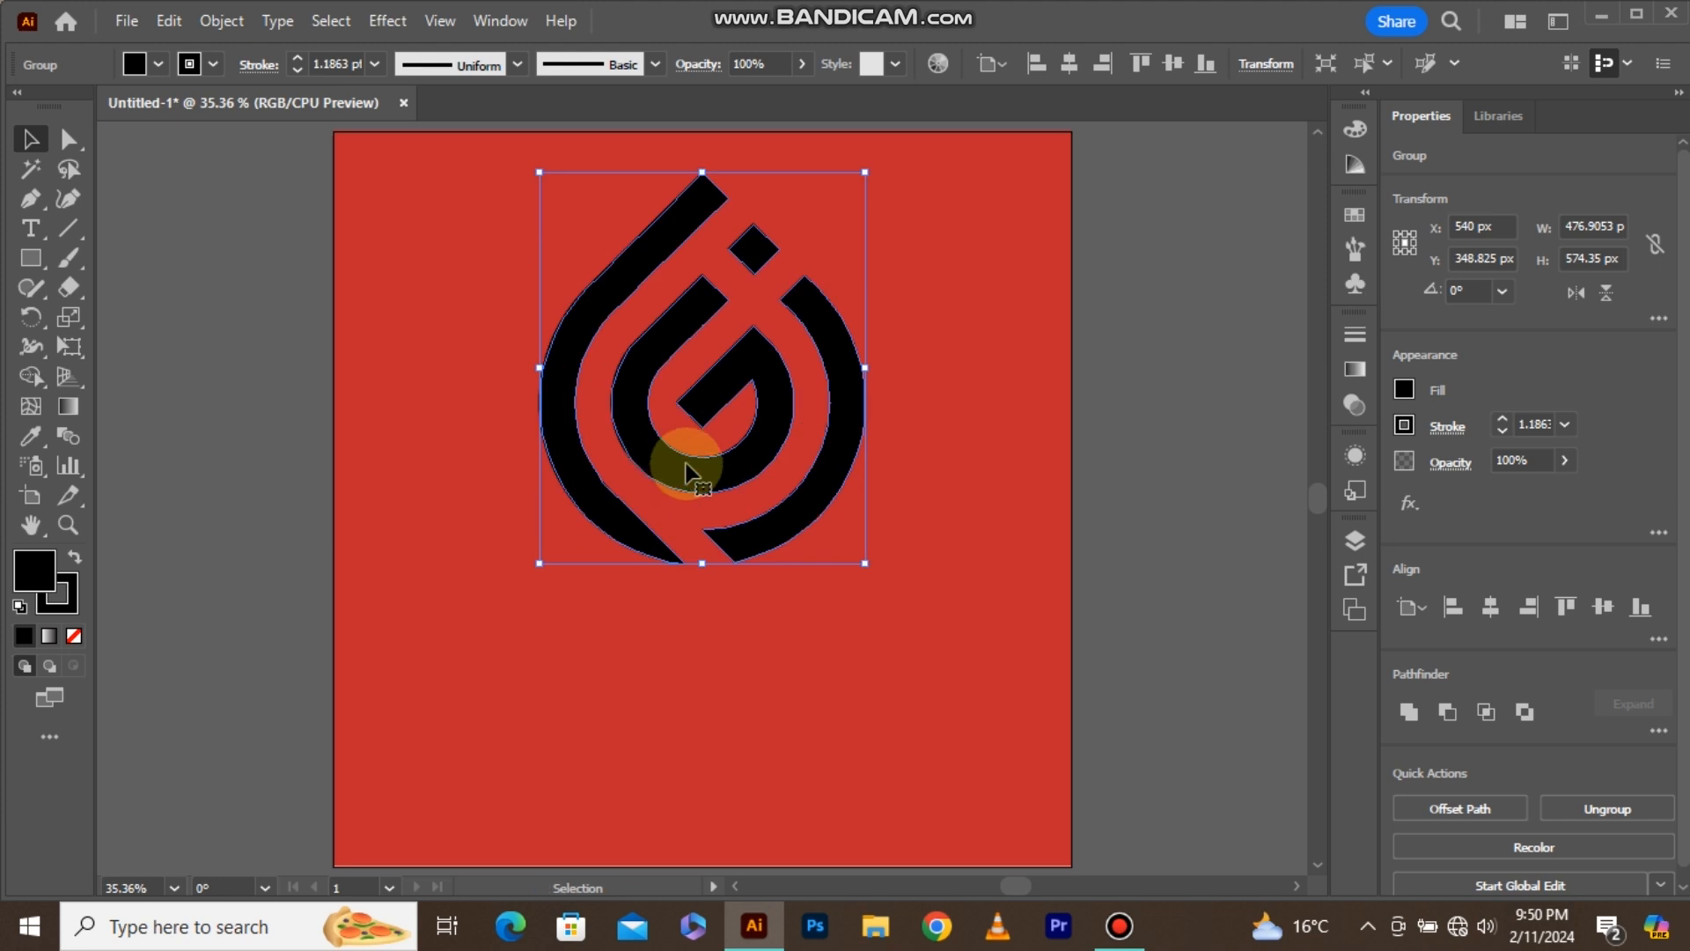
click(913, 457)
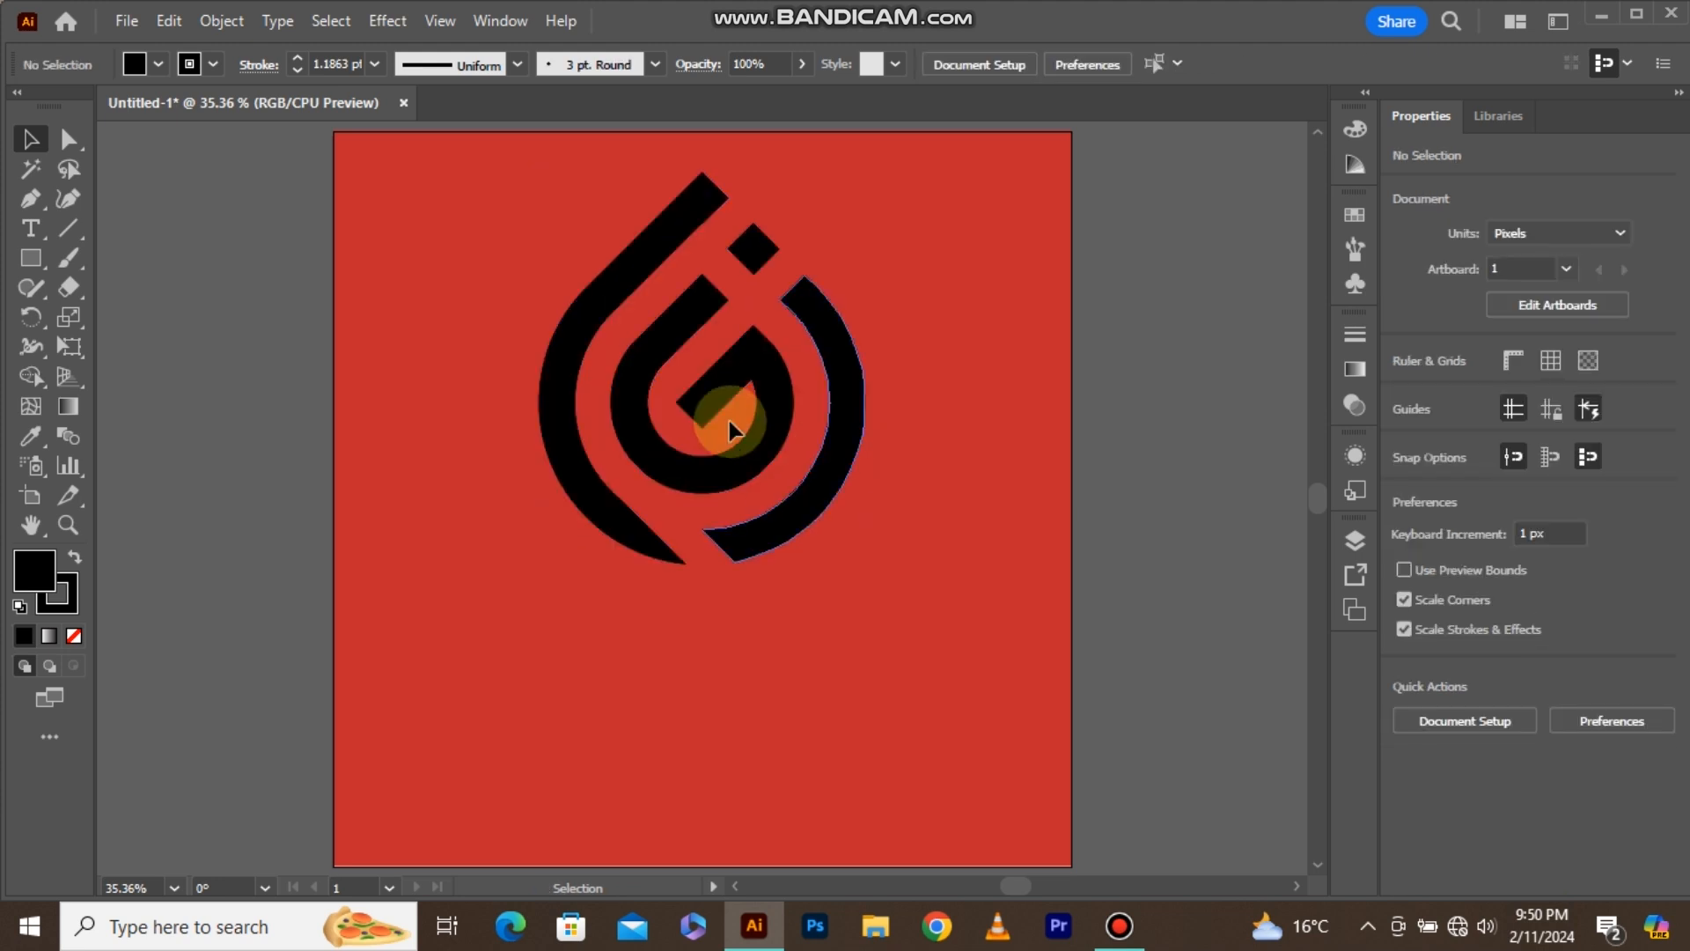
Add the text "F + G + J" at 72 pt in Myriad Pro Regular below the logo.
click(35, 231)
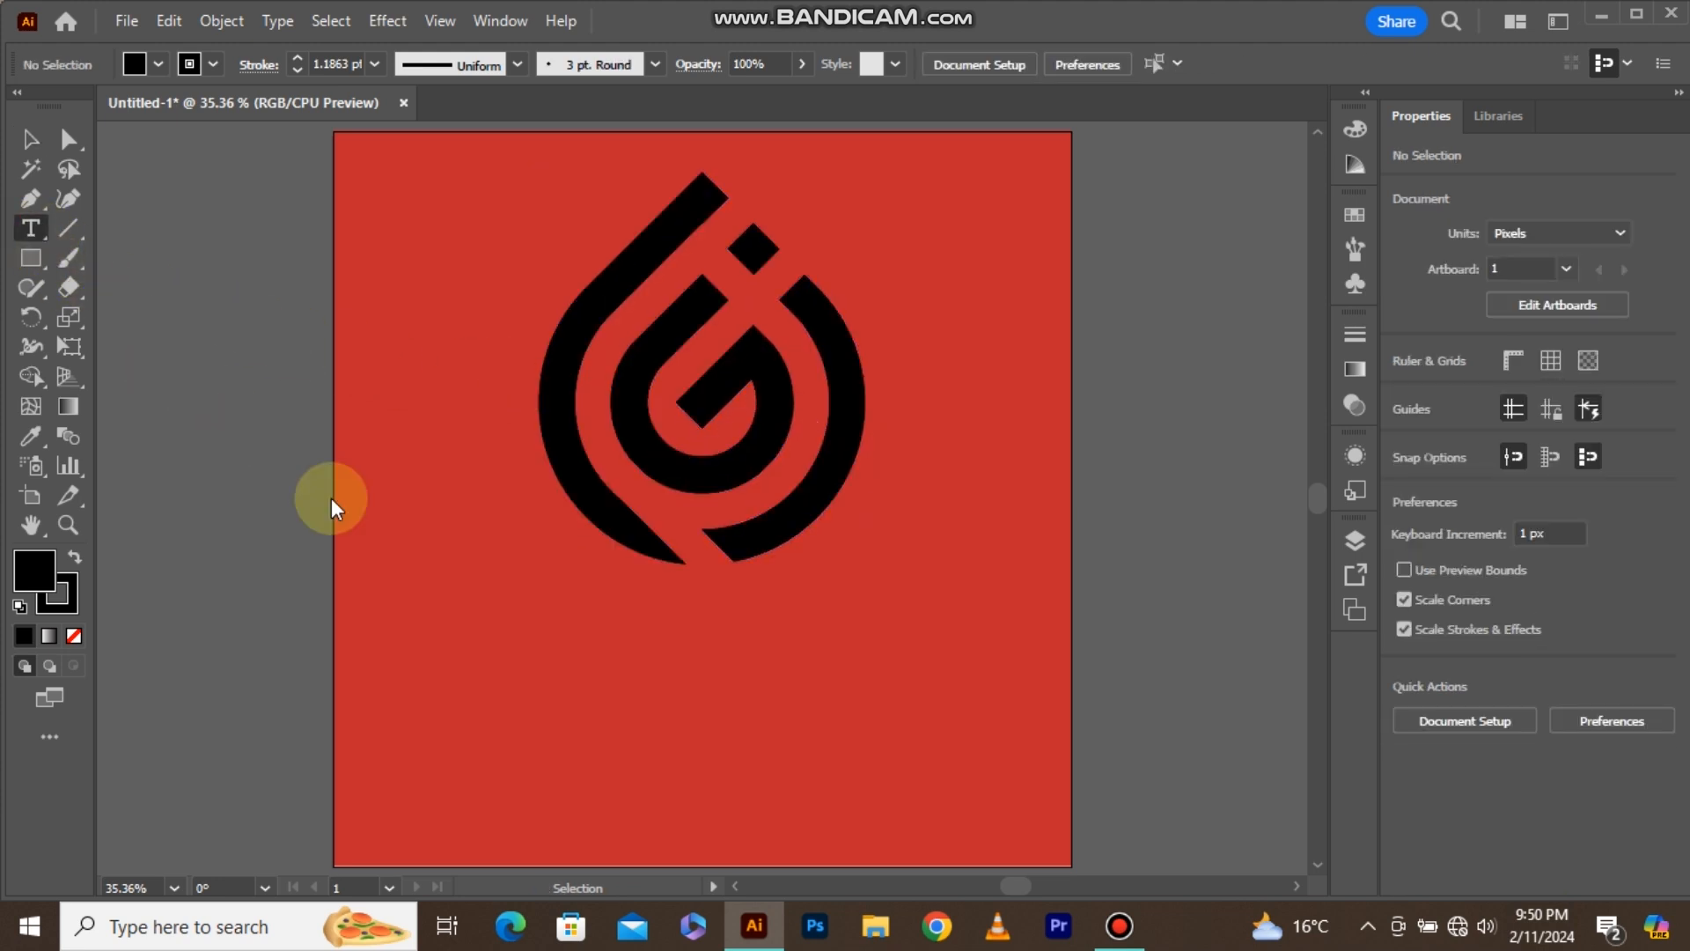
click(564, 679)
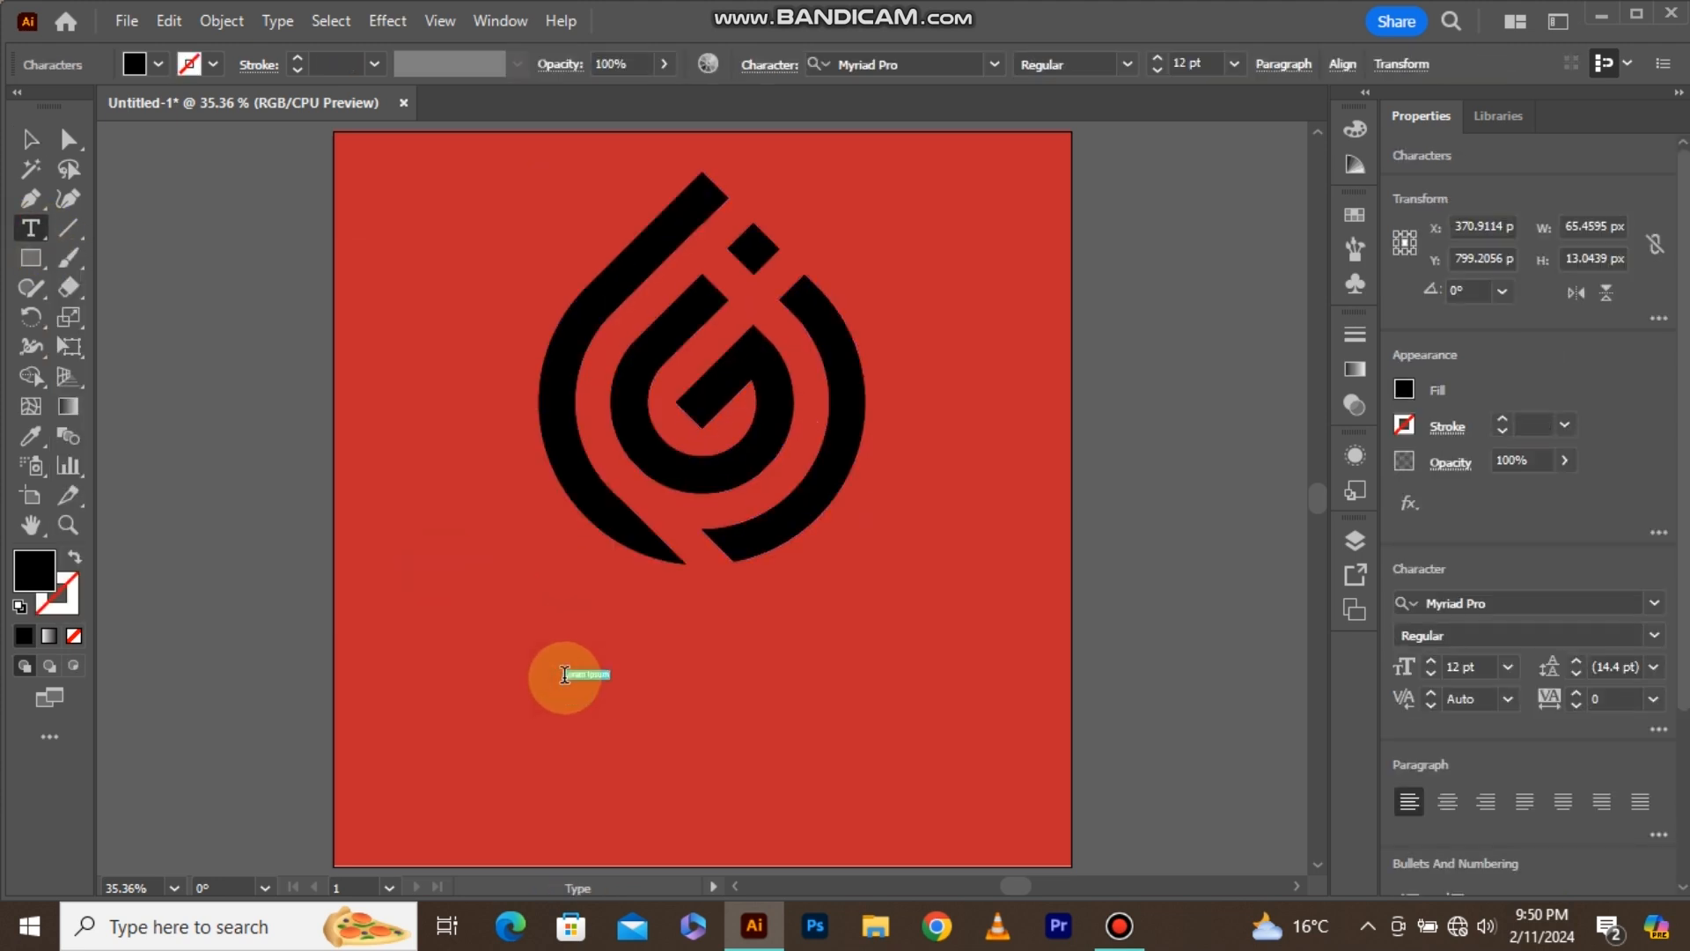
click(1236, 67)
click(1269, 504)
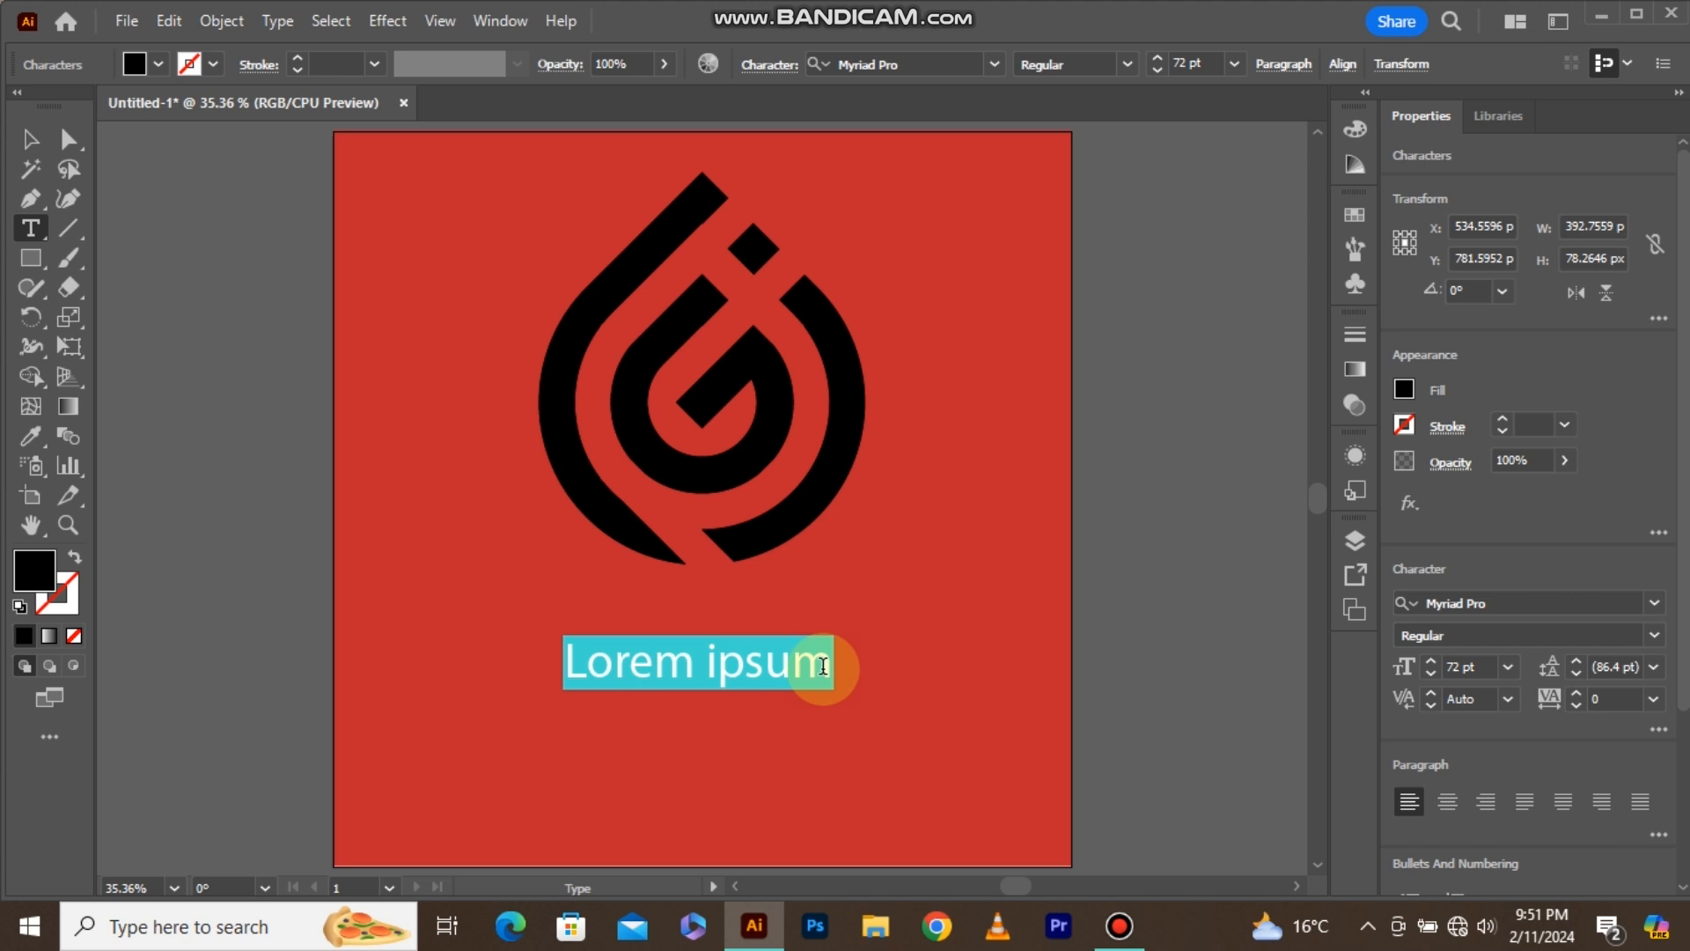
key(BackSpace)
text(F)
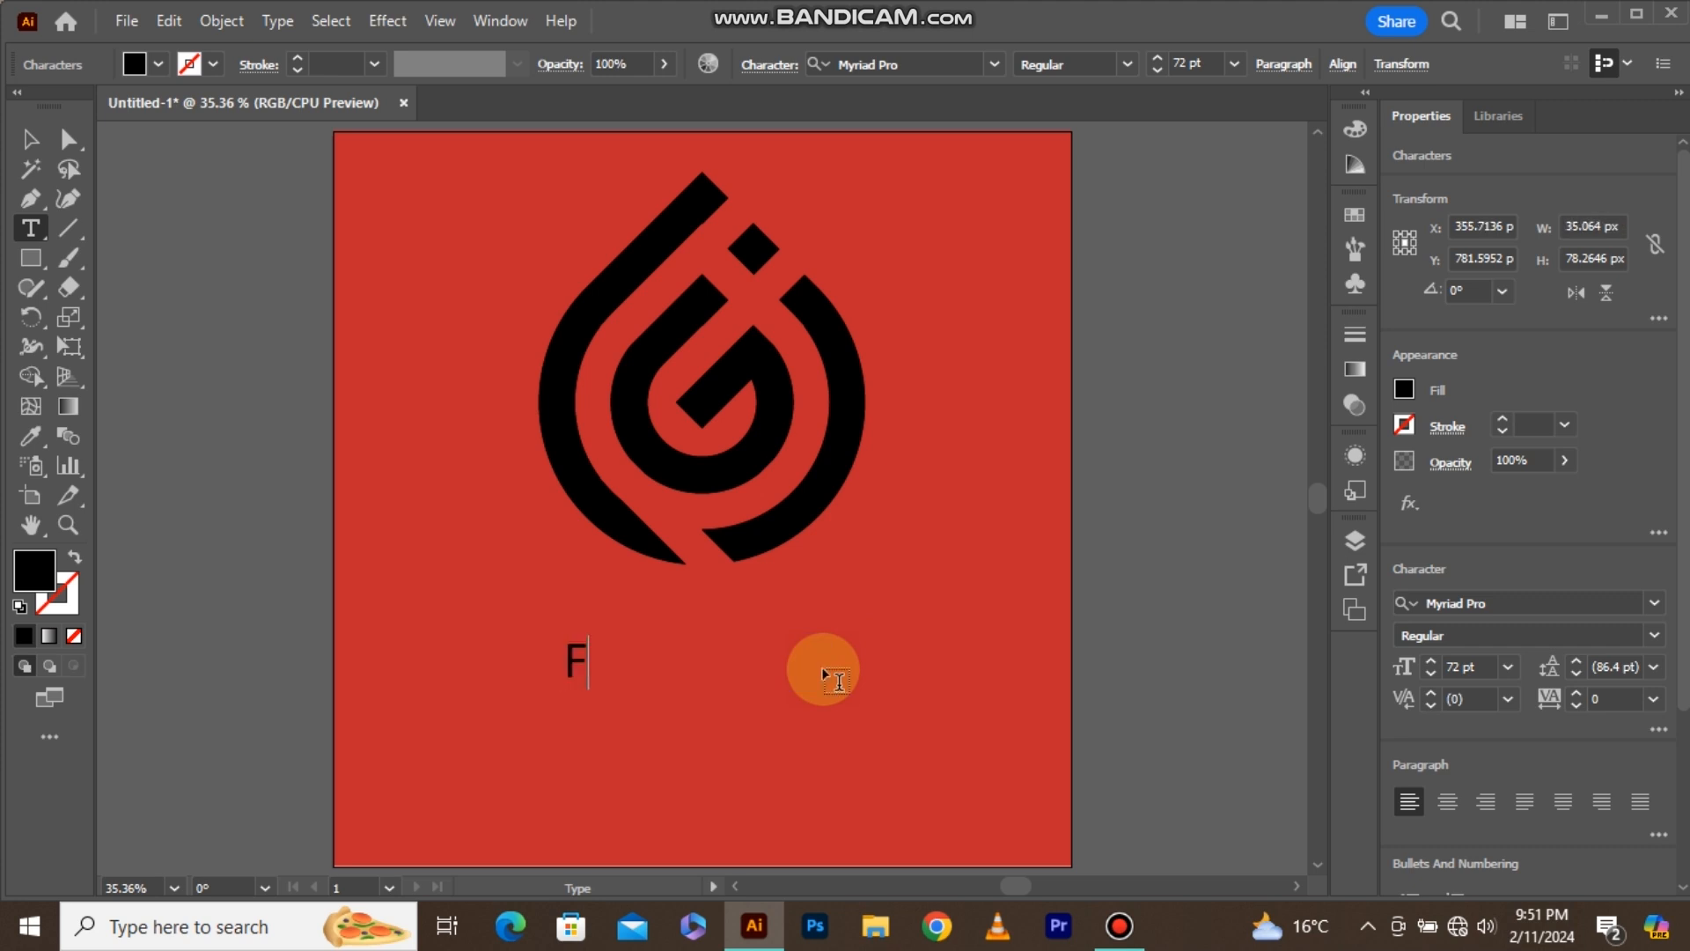
text( + G + J)
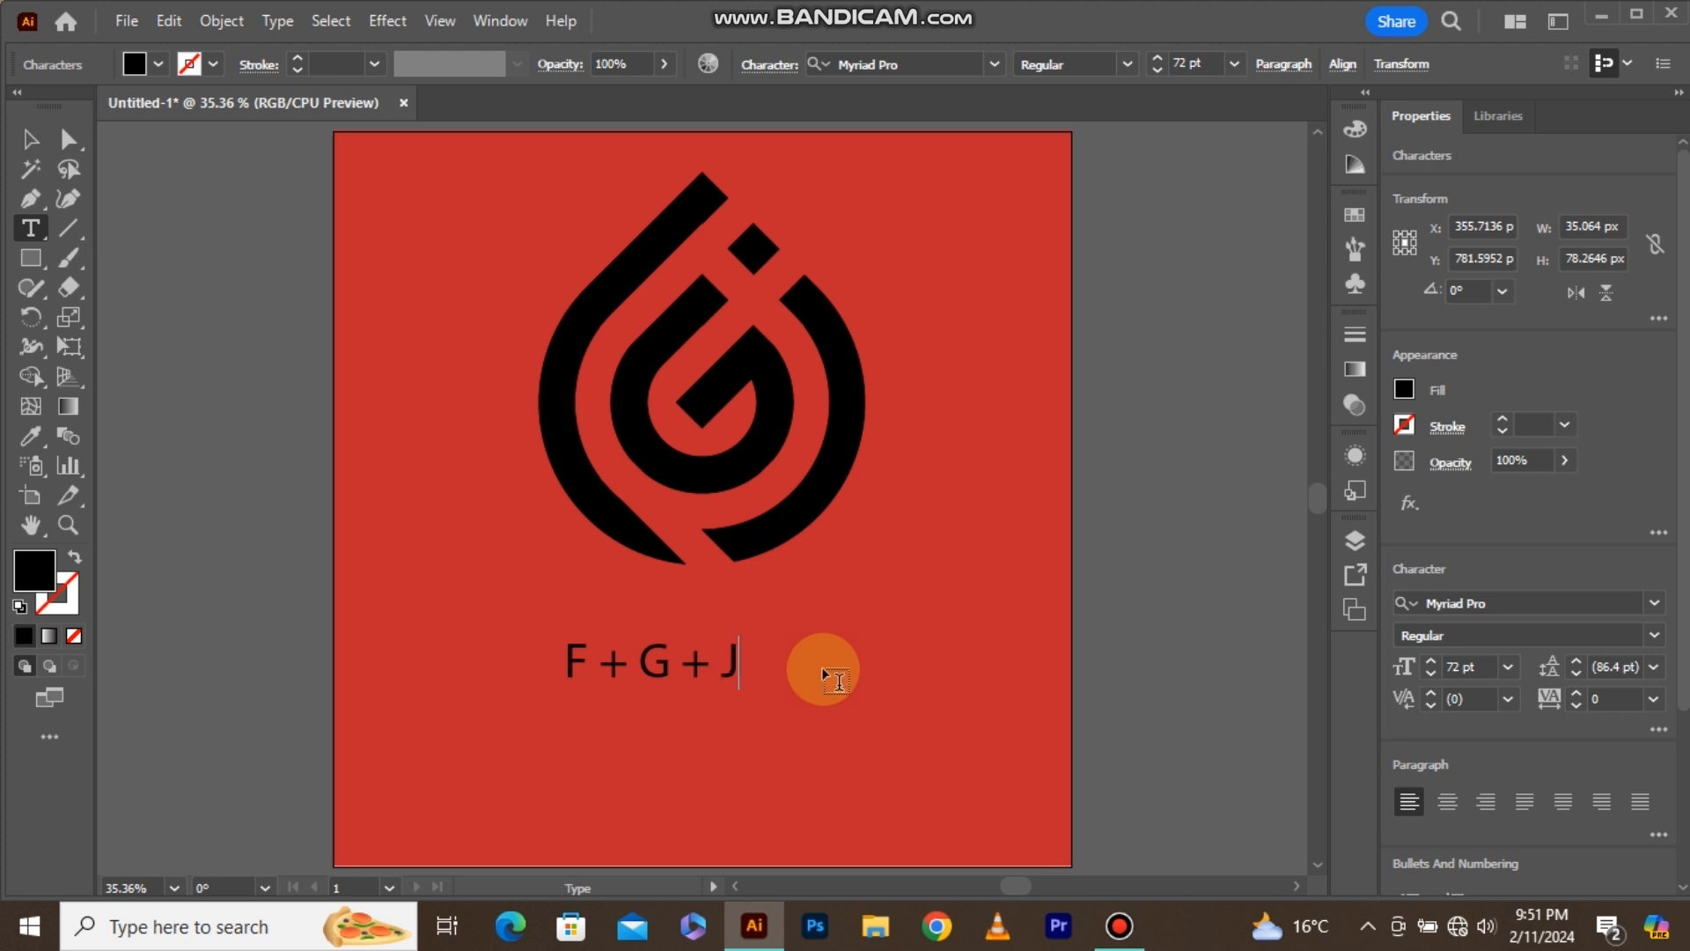
Change the caption's font to Archivo Black Regular and enlarge the text proportionally to about 98 pt.
click(31, 139)
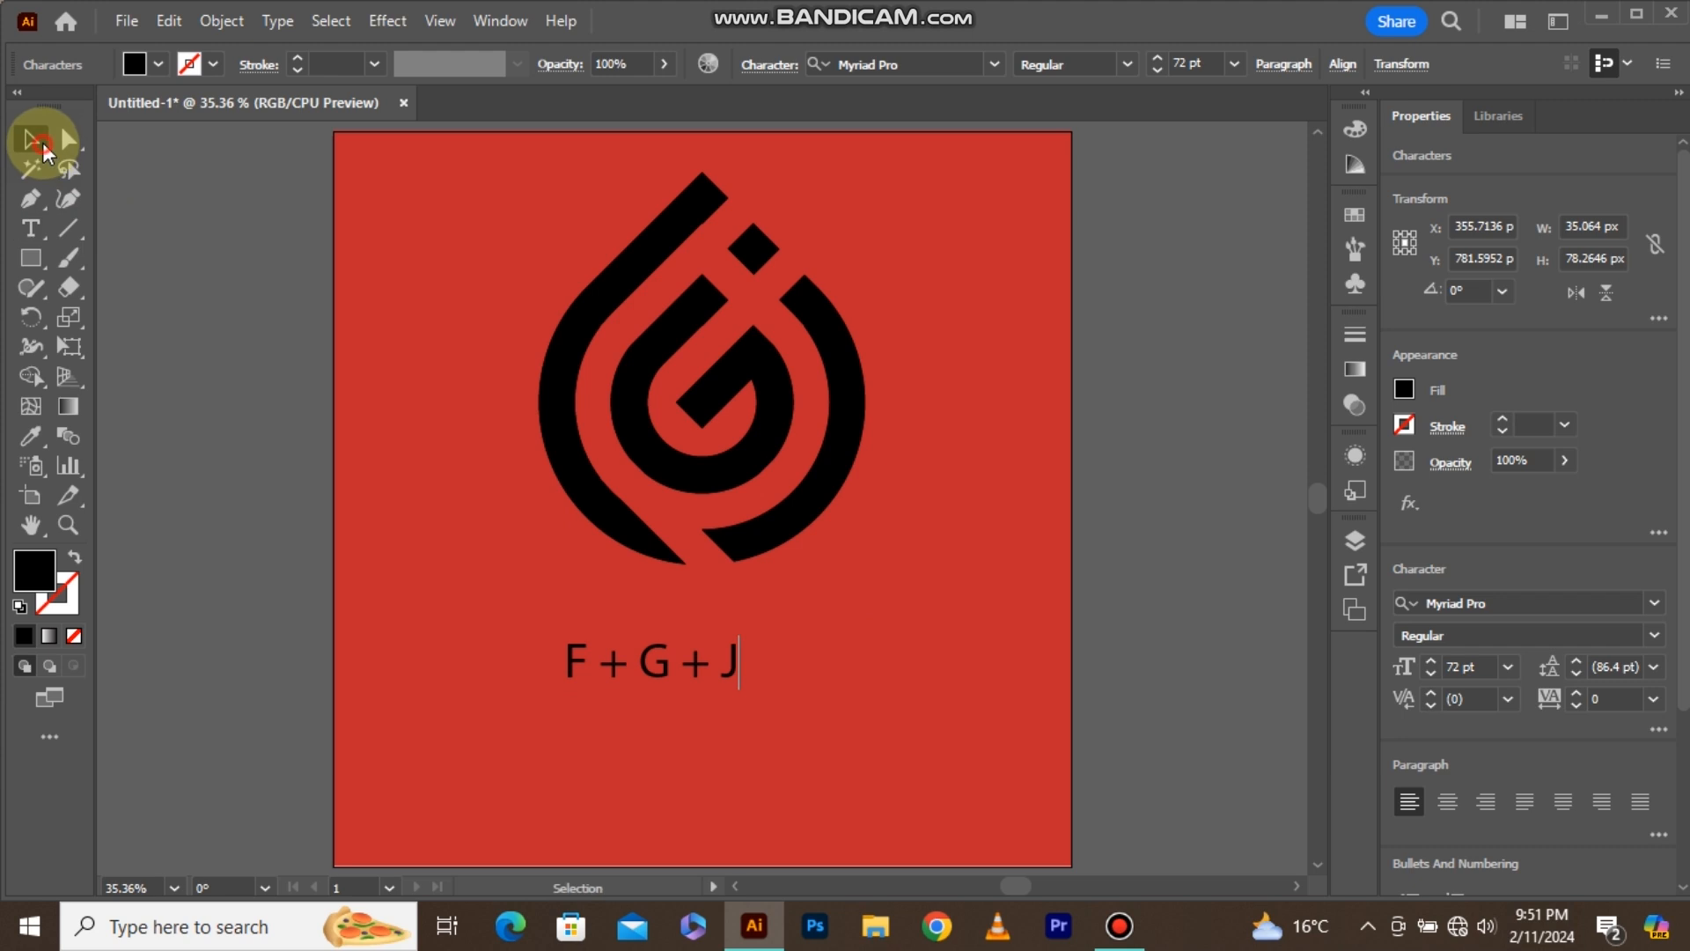
click(995, 66)
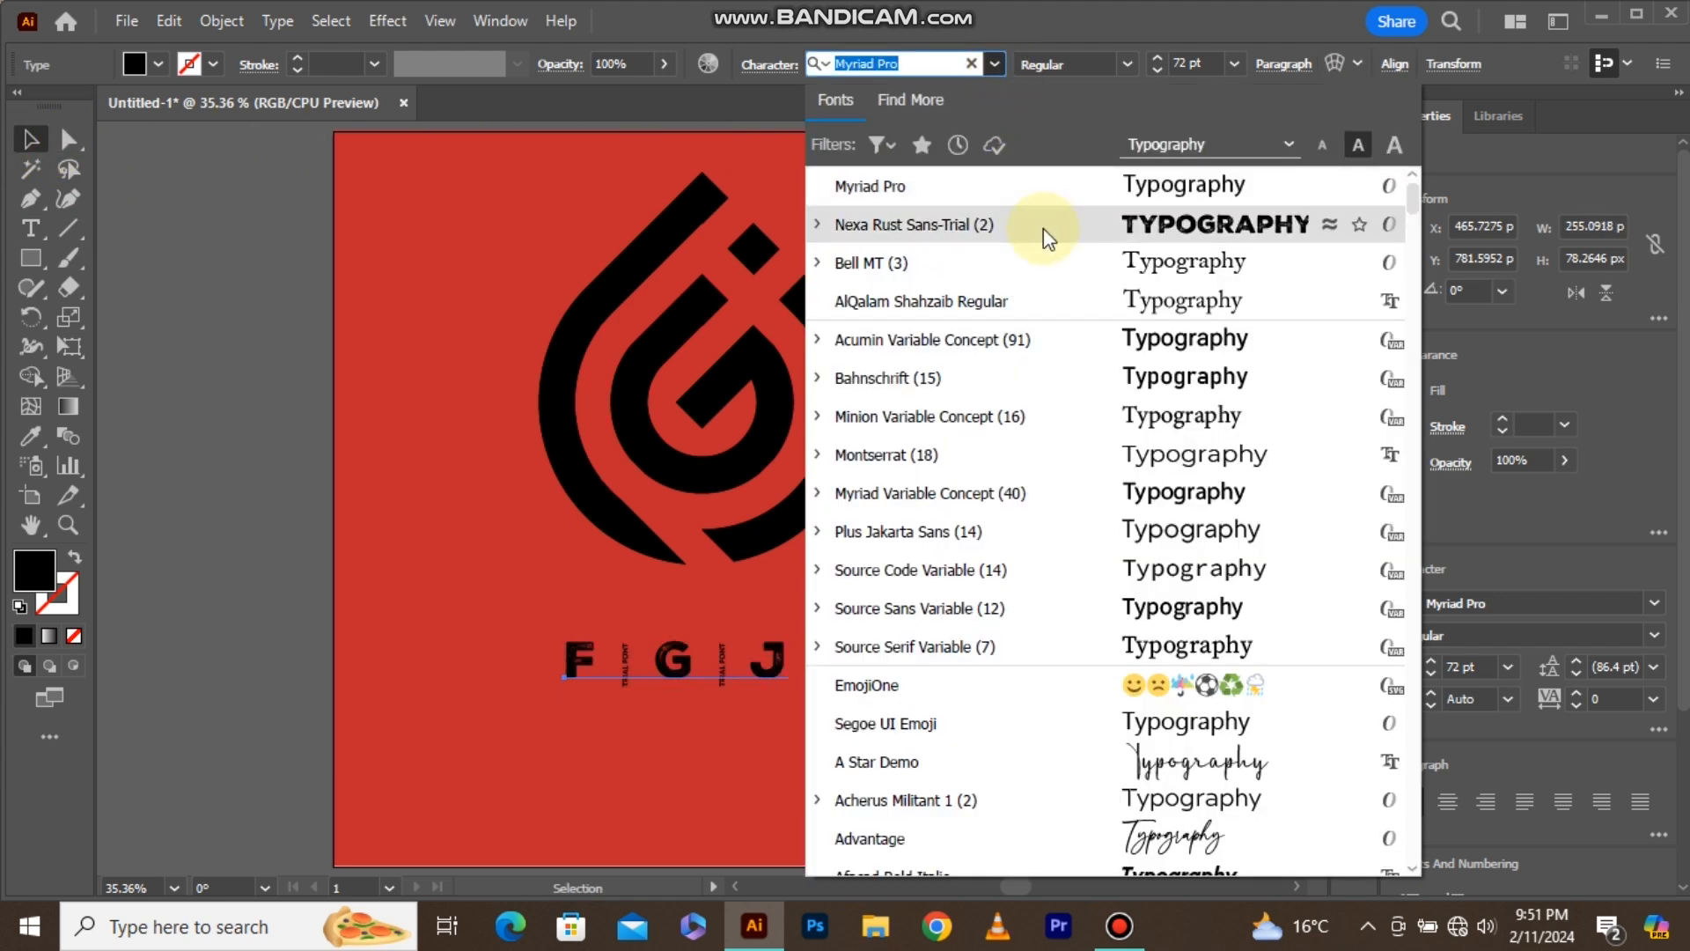
scroll(1078, 304, down, 2)
scroll(1131, 502, down, 6)
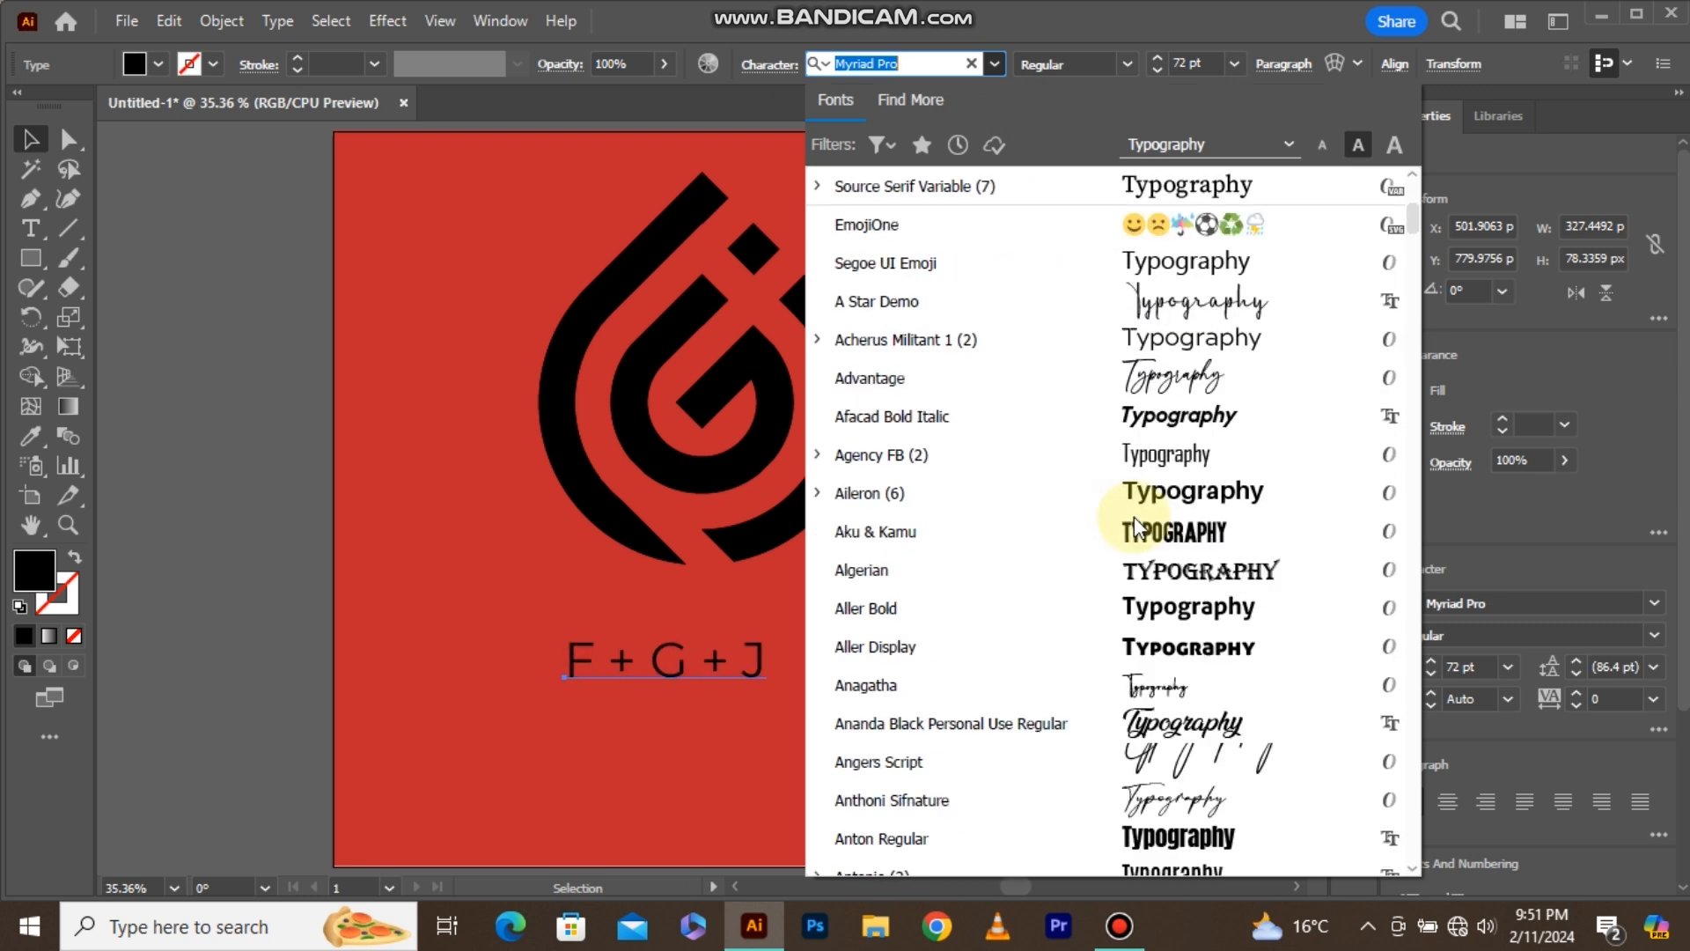
scroll(1138, 520, down, 4)
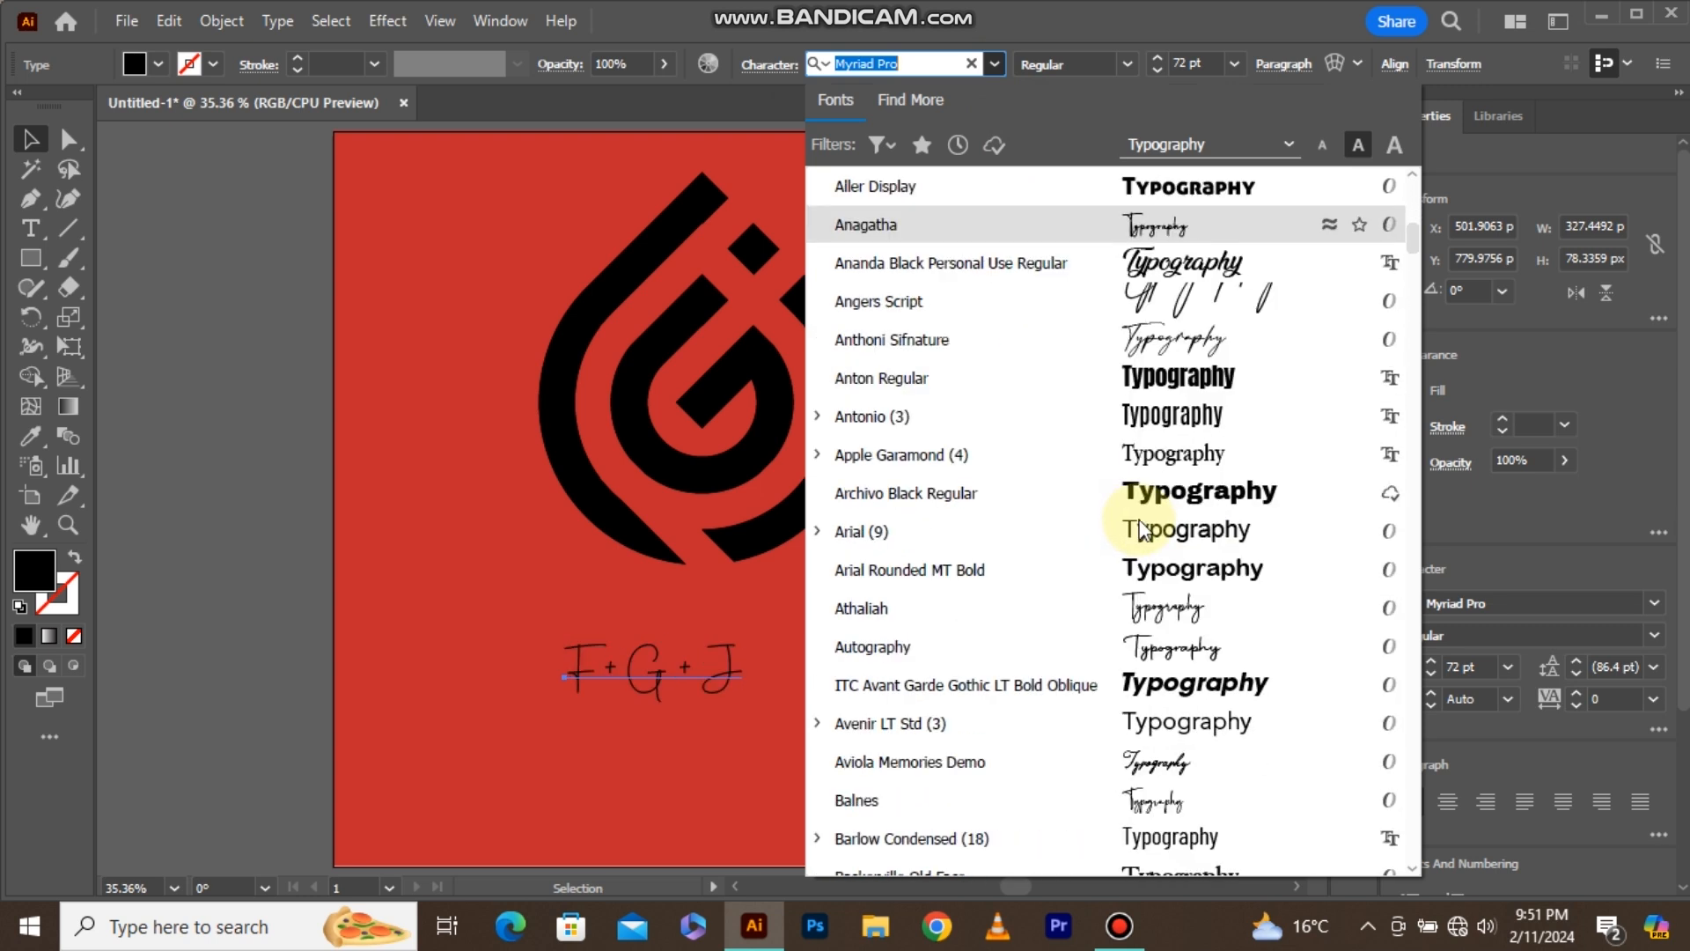
click(1180, 489)
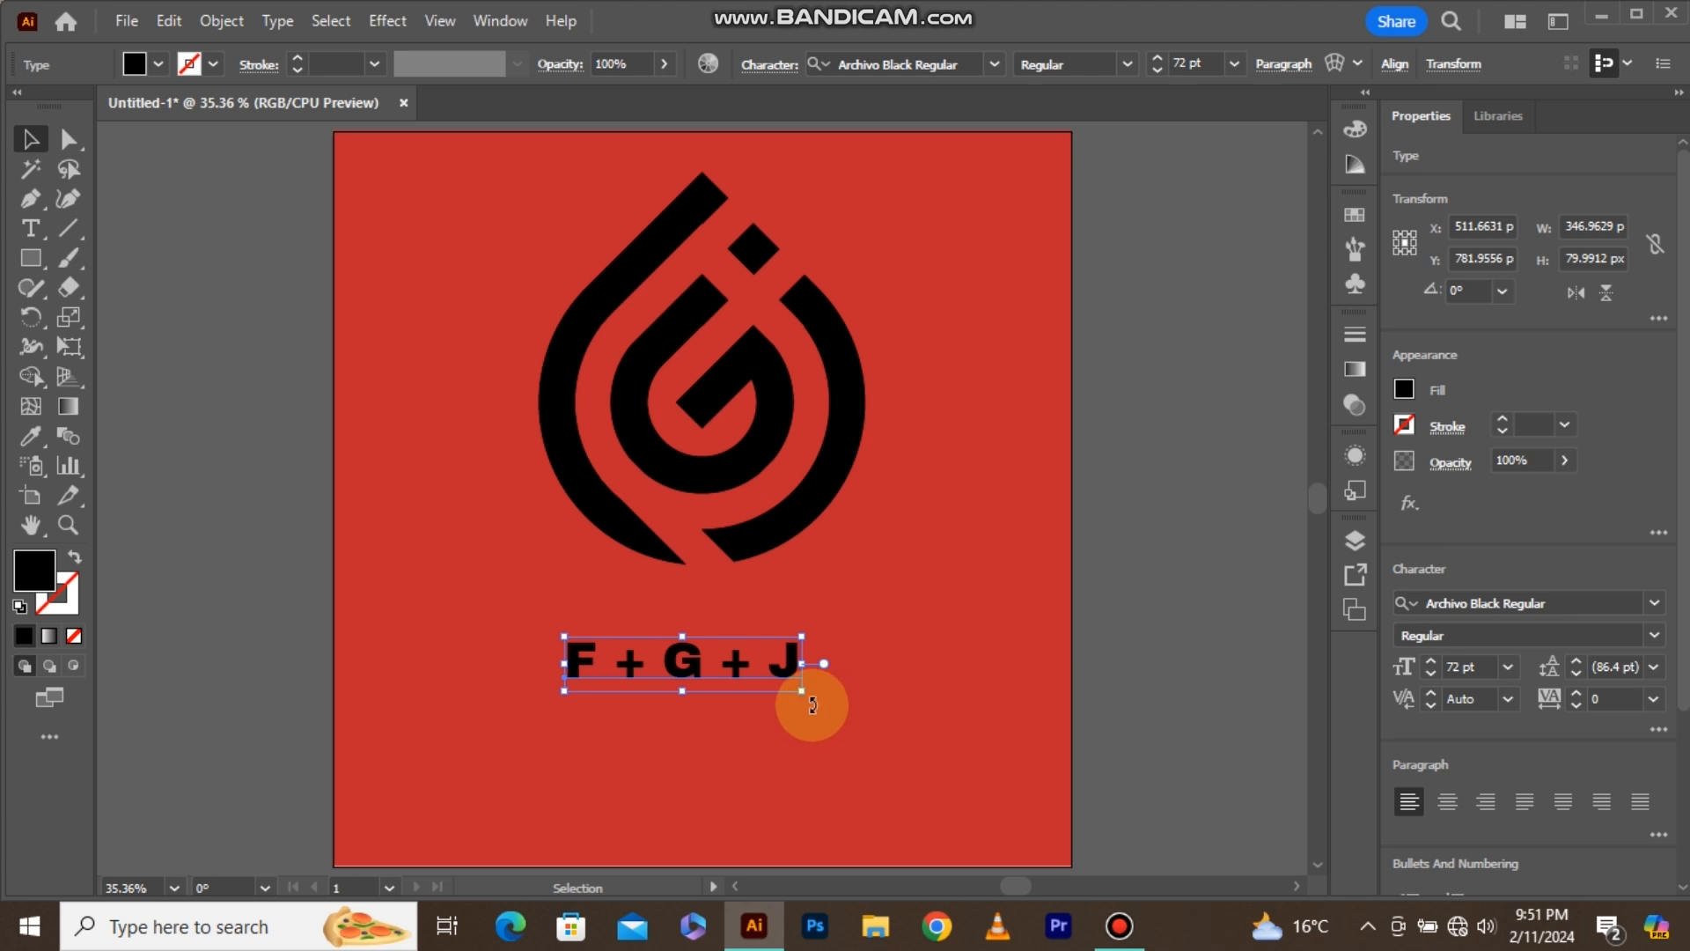
drag(801, 690, 844, 699)
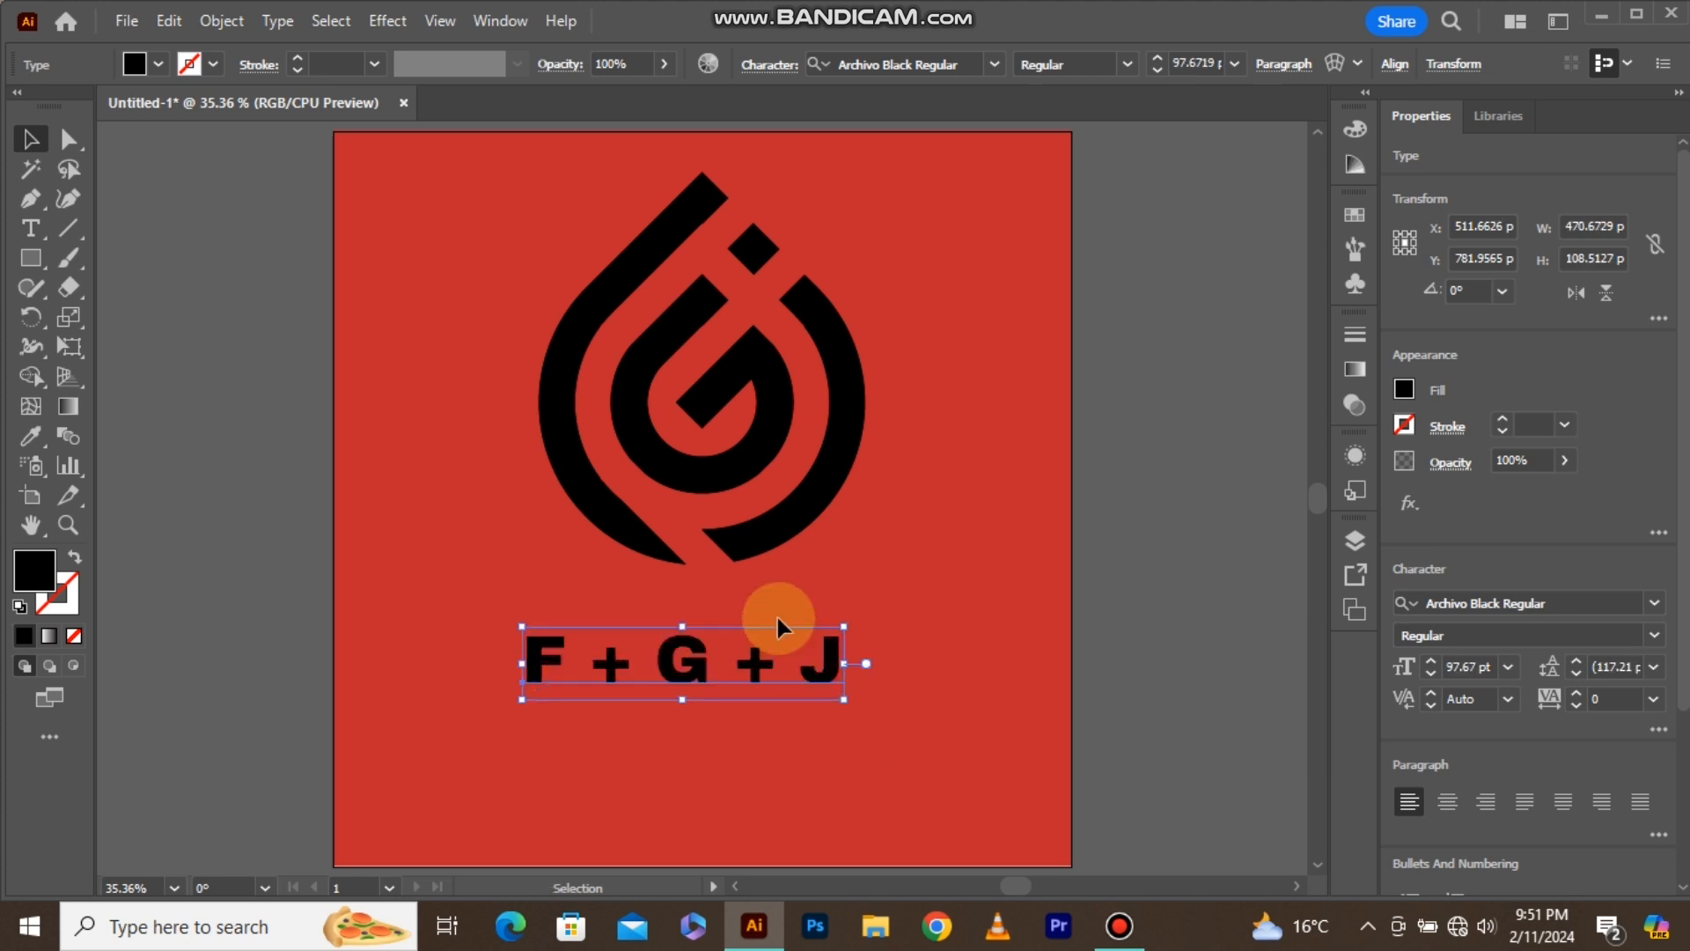
Center the caption horizontally under the logo, using the logo as the key object.
shift+click(759, 537)
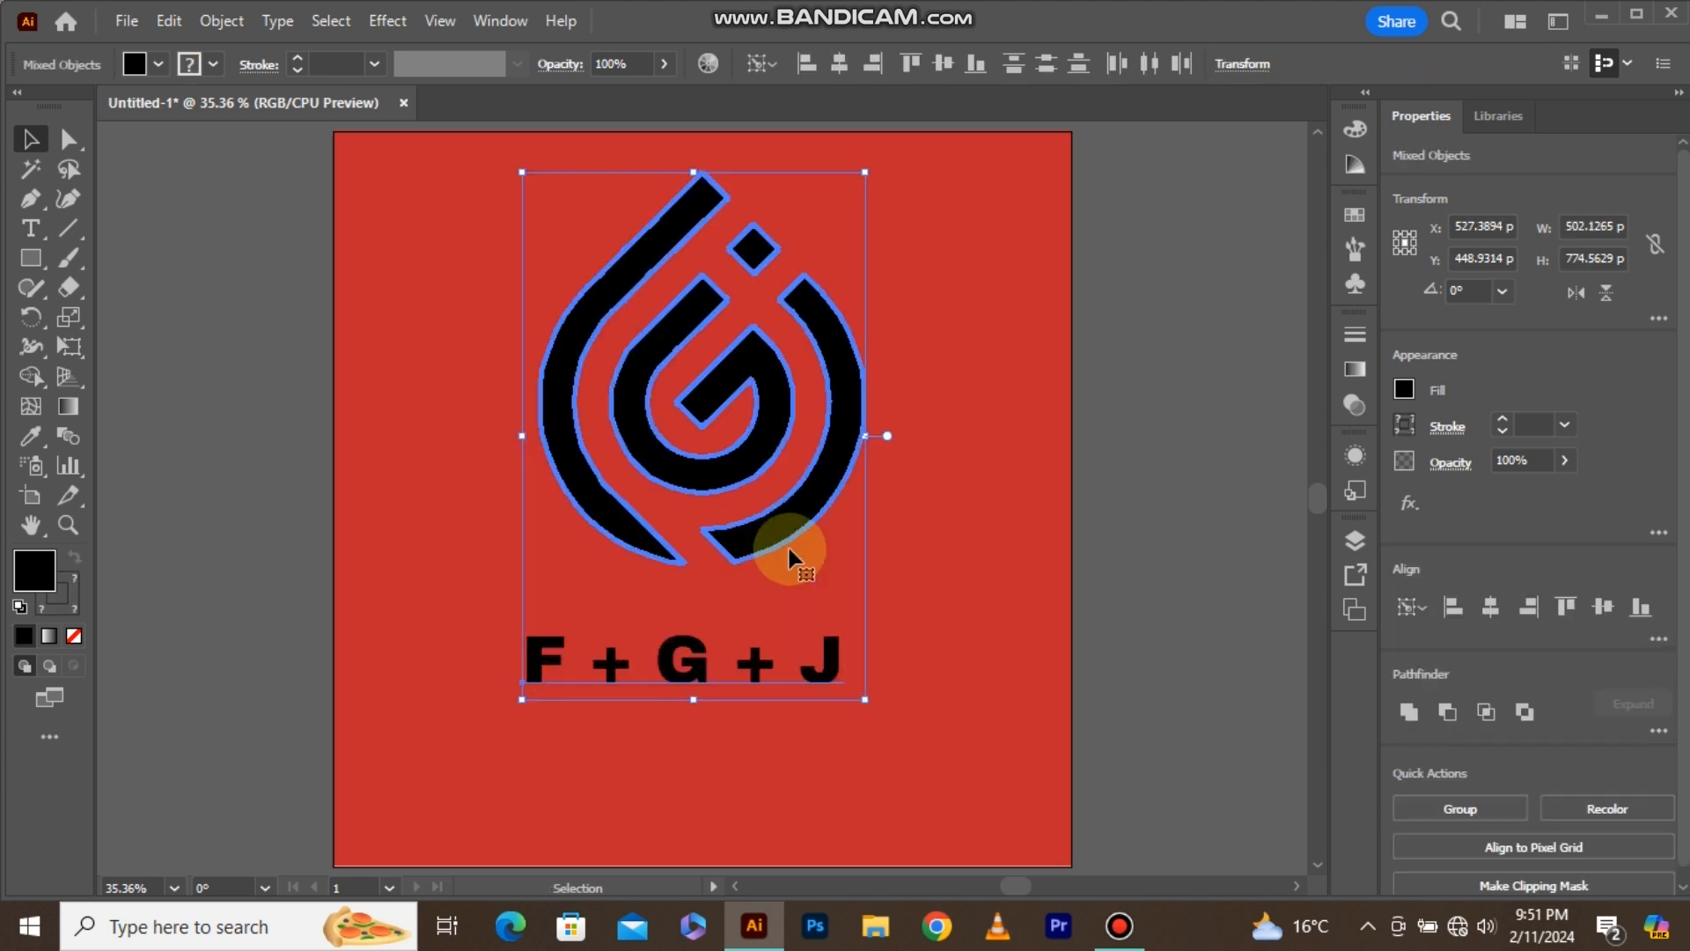
click(1491, 609)
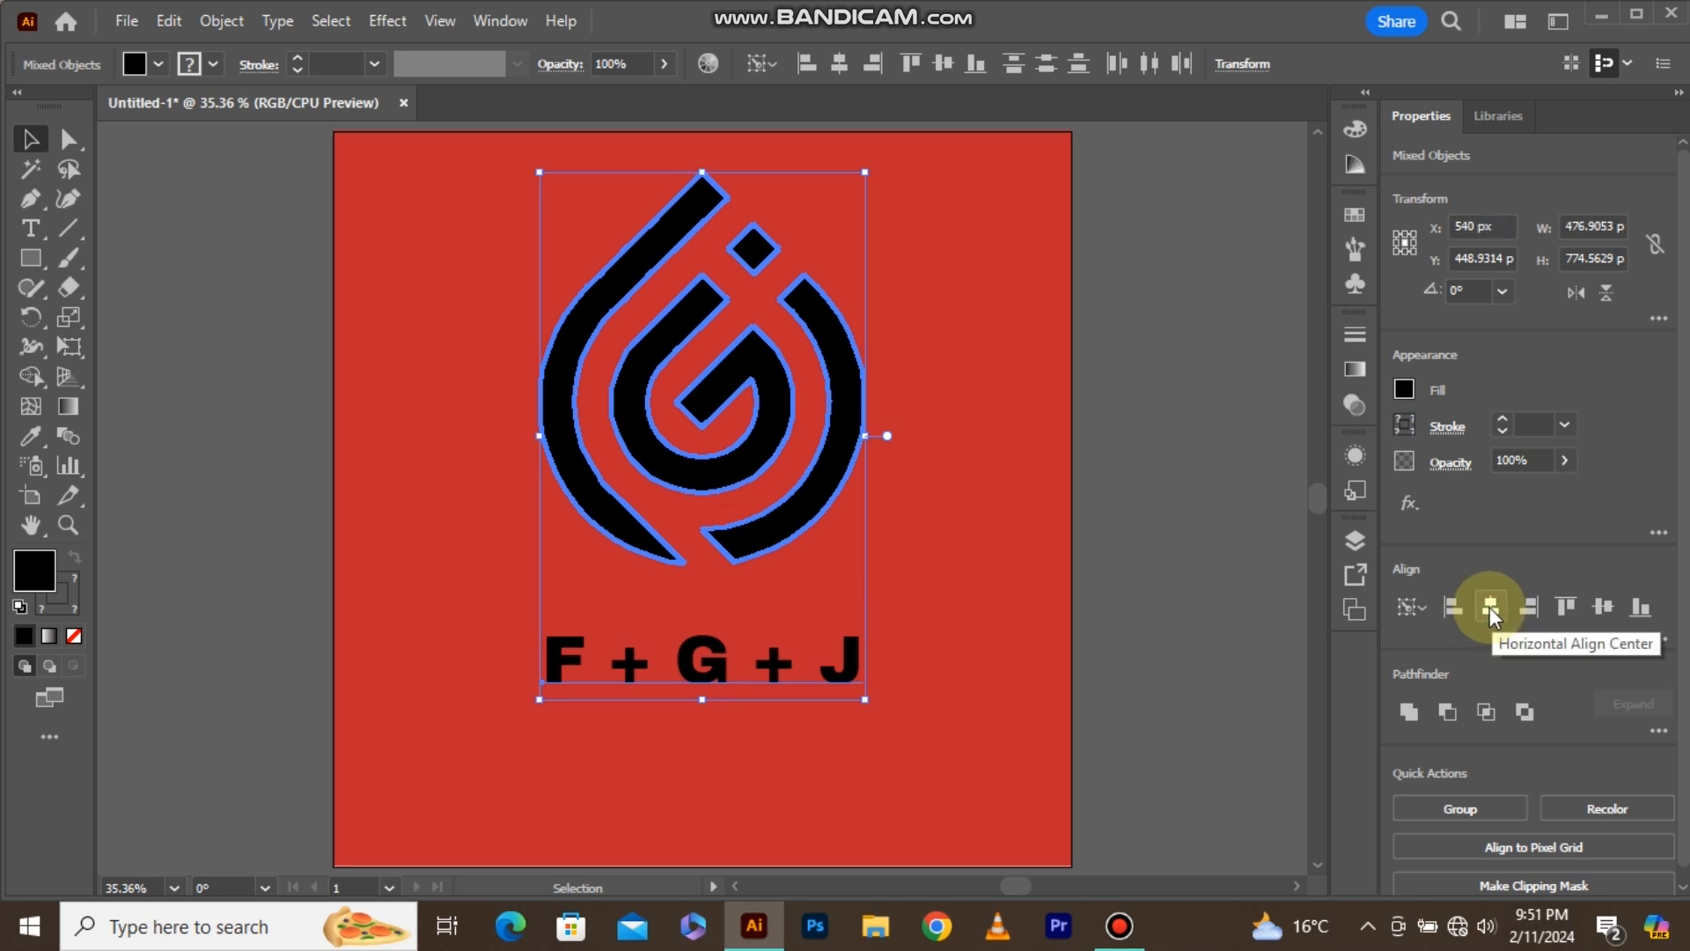
click(972, 541)
Group the logo with its caption and center the group vertically on the artboard.
drag(790, 446, 627, 683)
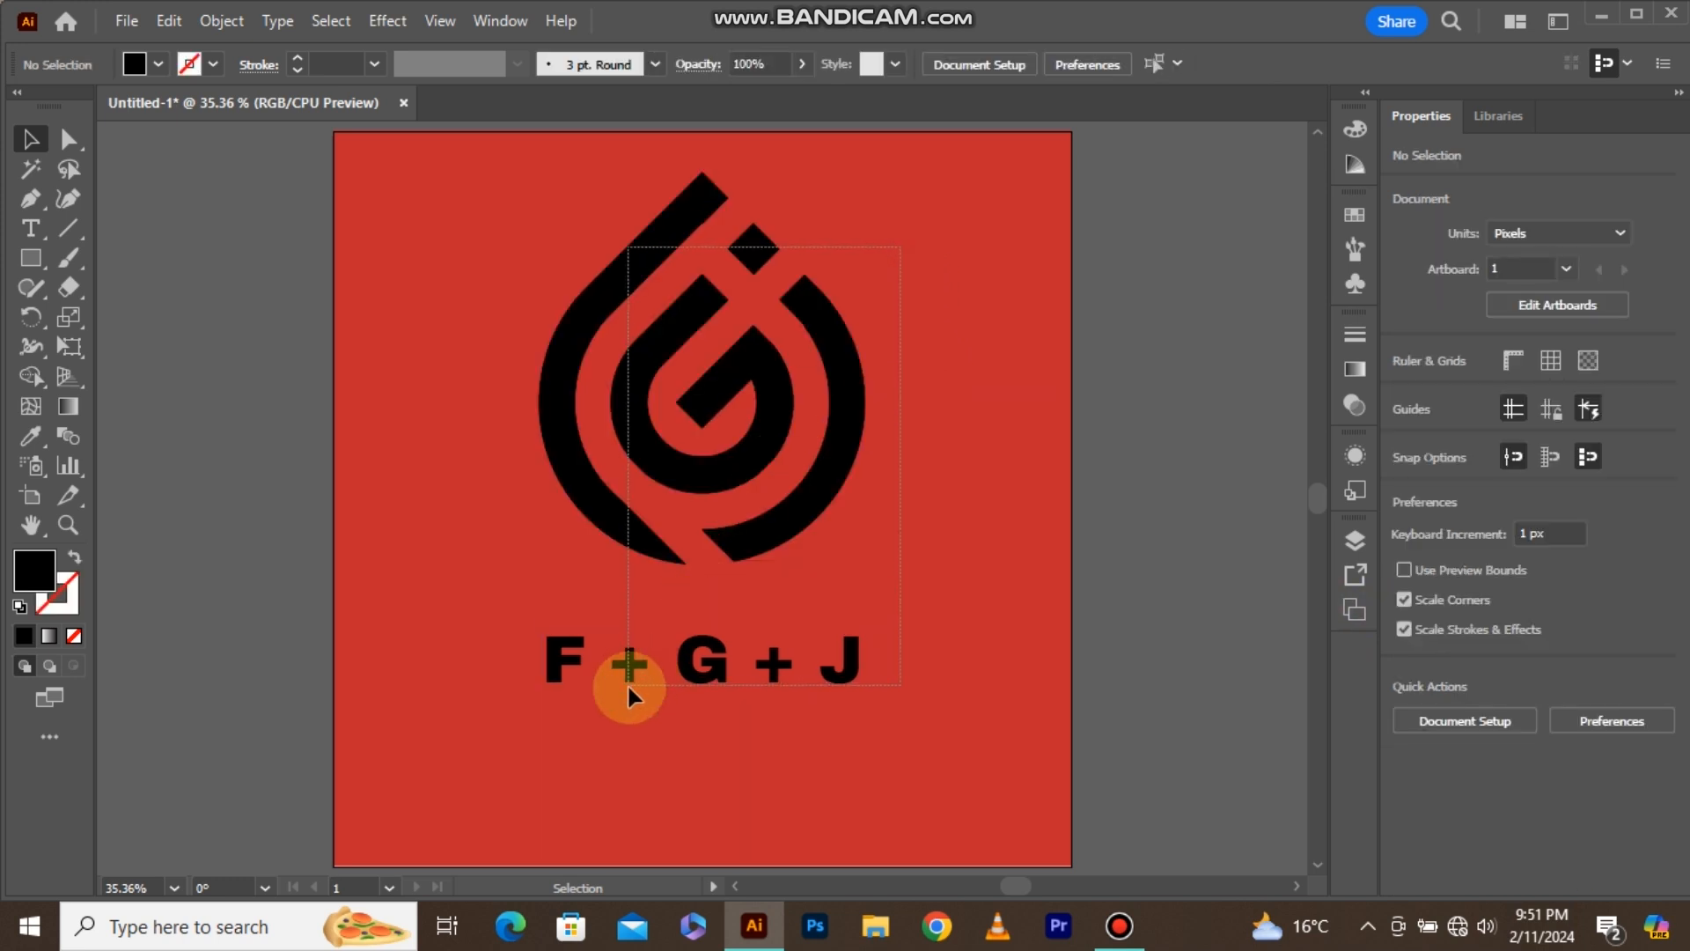
right_click(683, 477)
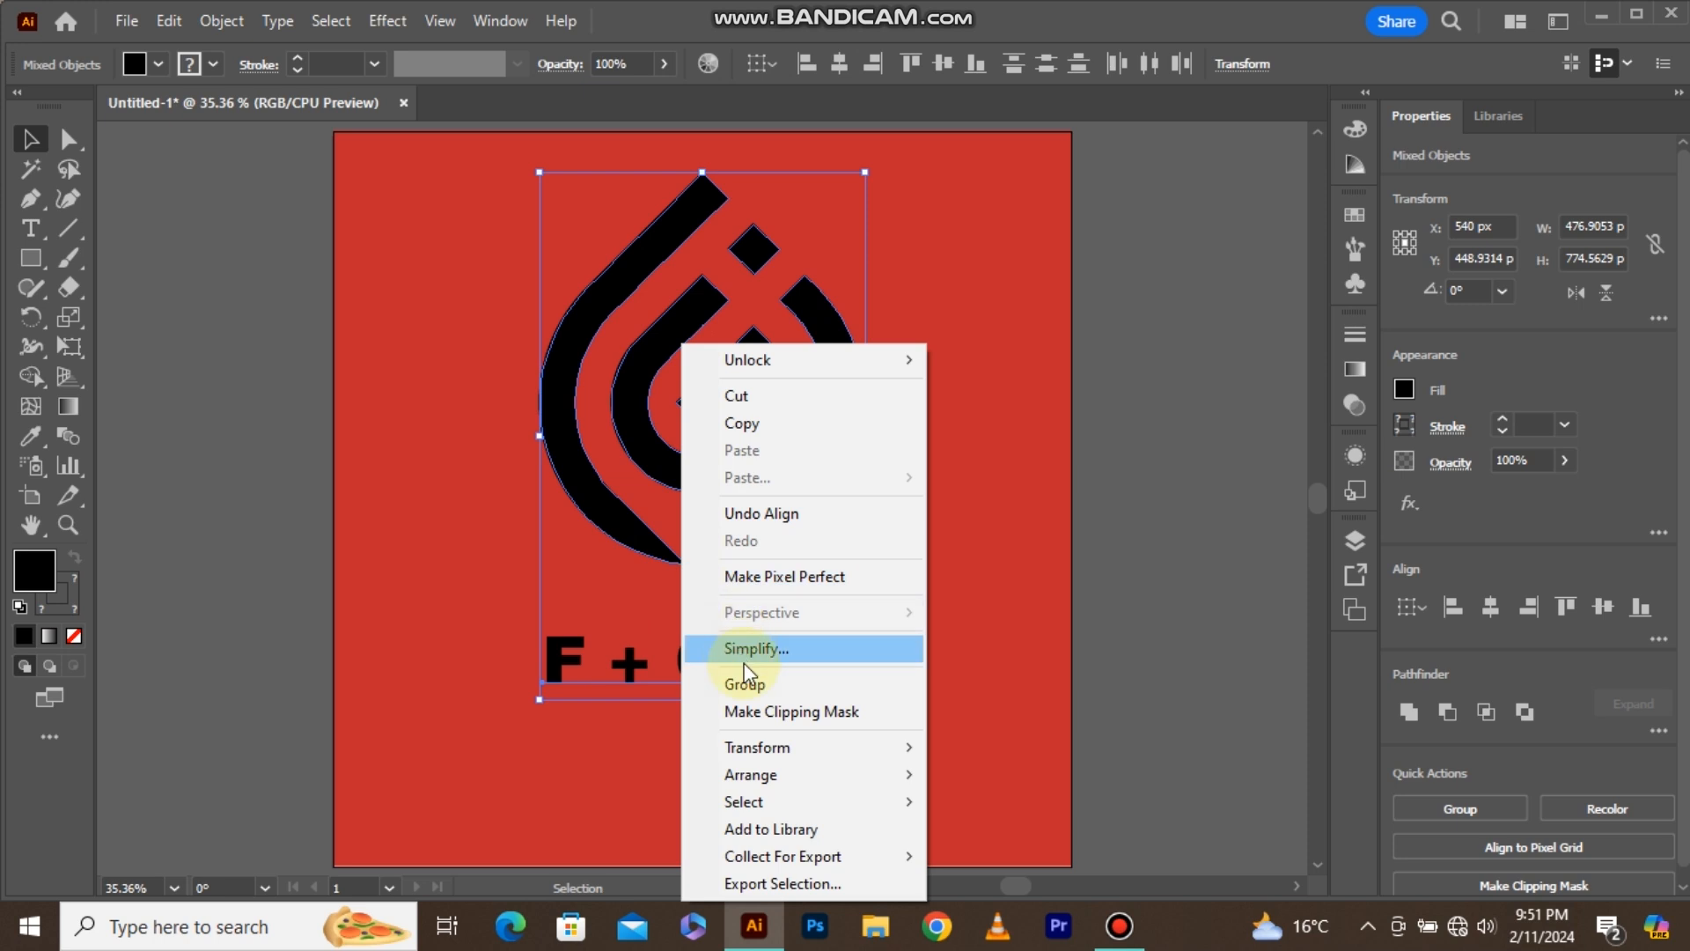
click(753, 683)
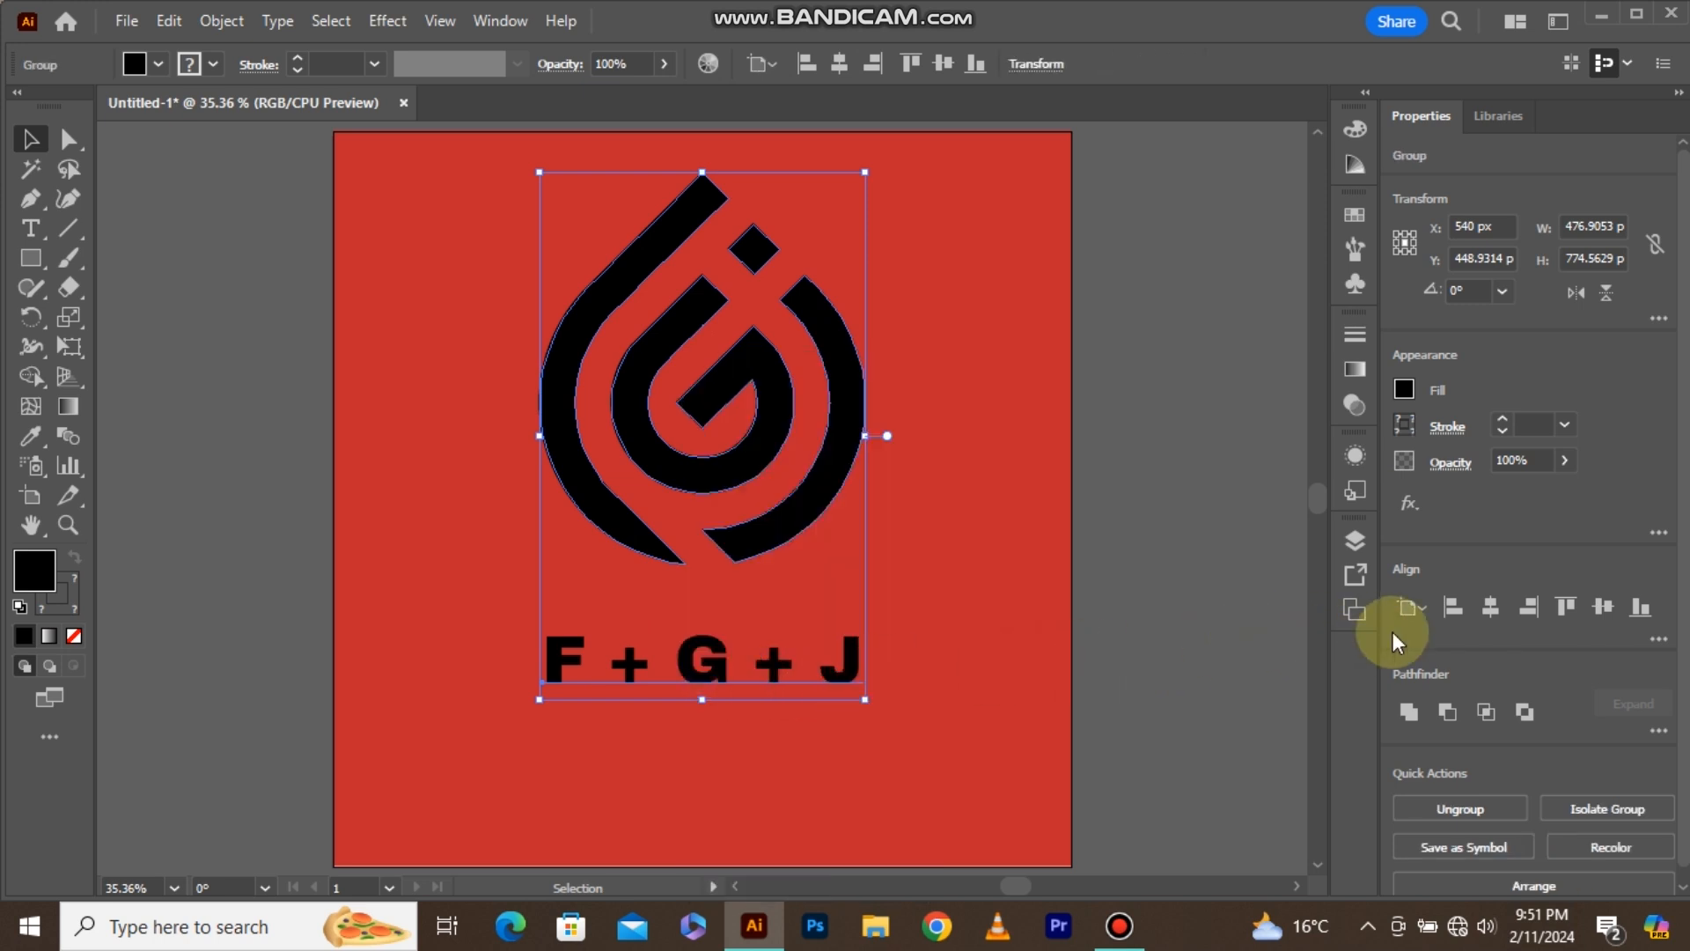
click(1602, 606)
Apply a Drop Shadow effect with 60% opacity and 4 px blur to the logo and caption group, then deselect it.
click(392, 21)
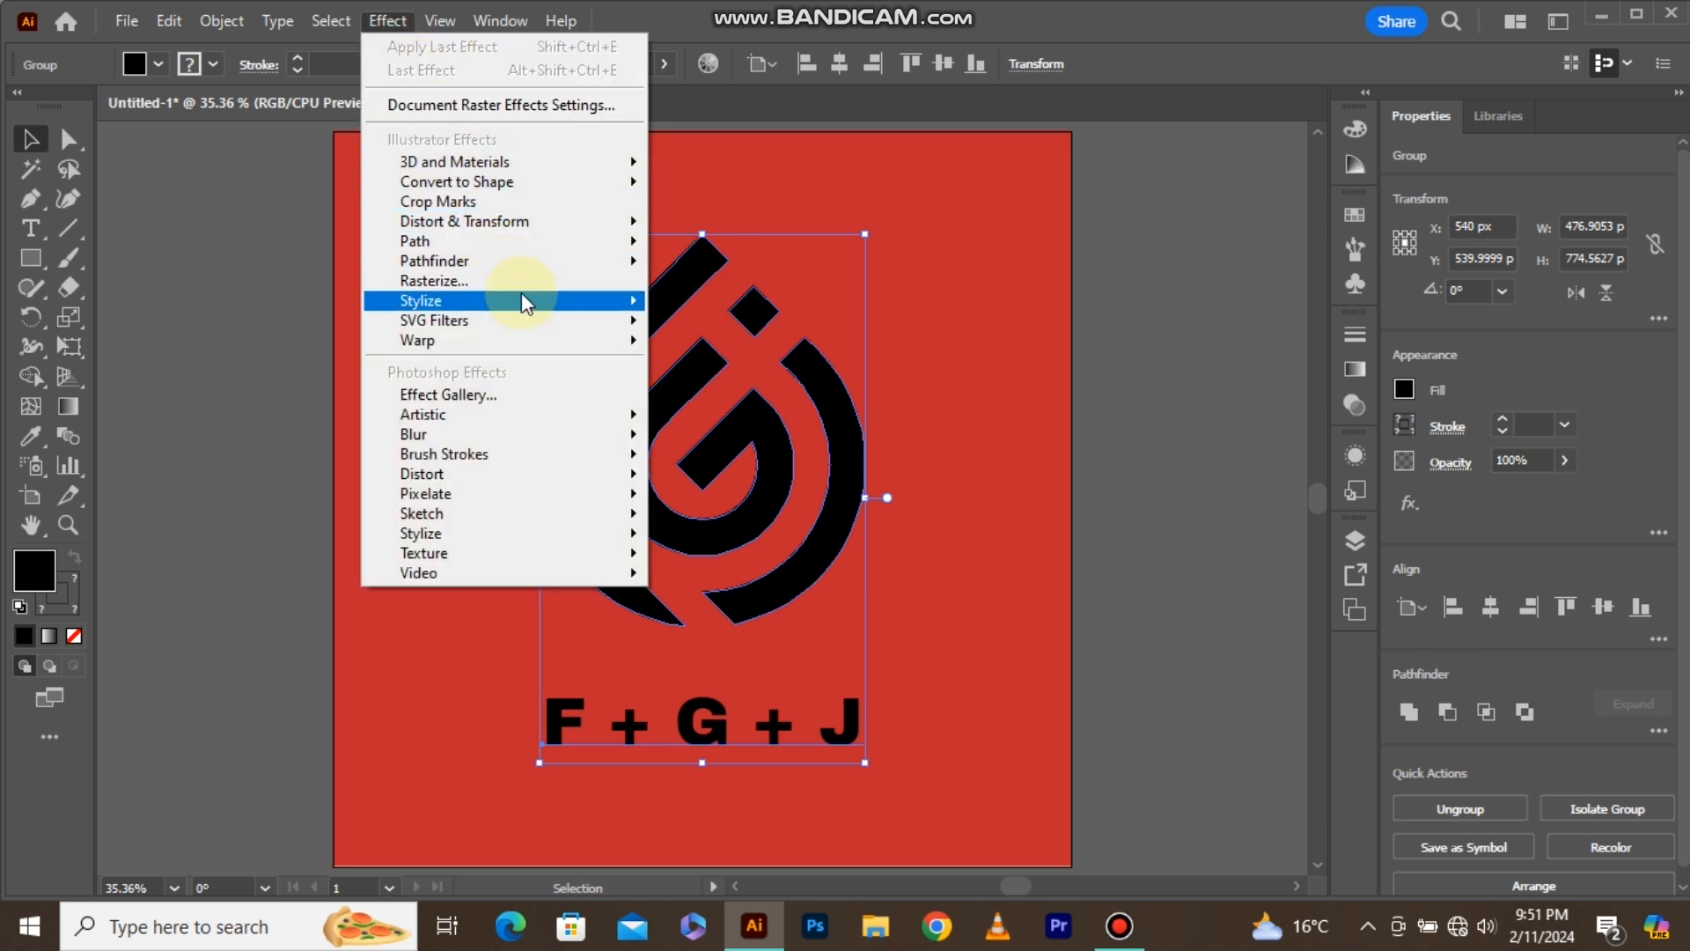
mouse_move(523, 302)
click(688, 305)
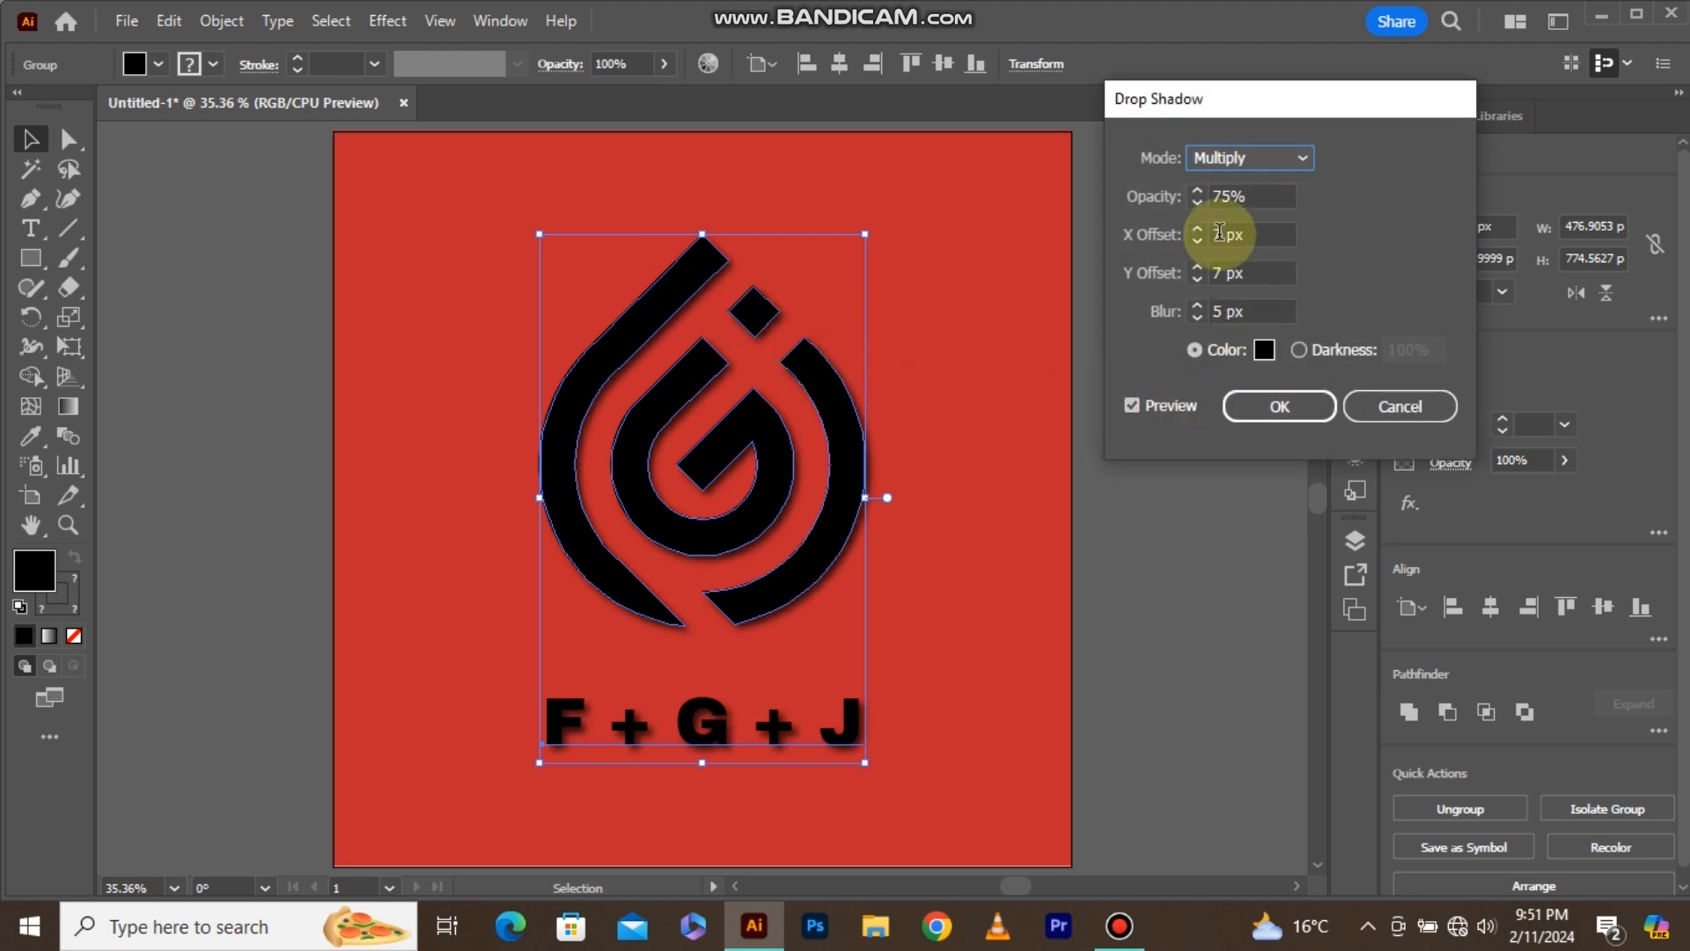
double_click(1224, 196)
text(60)
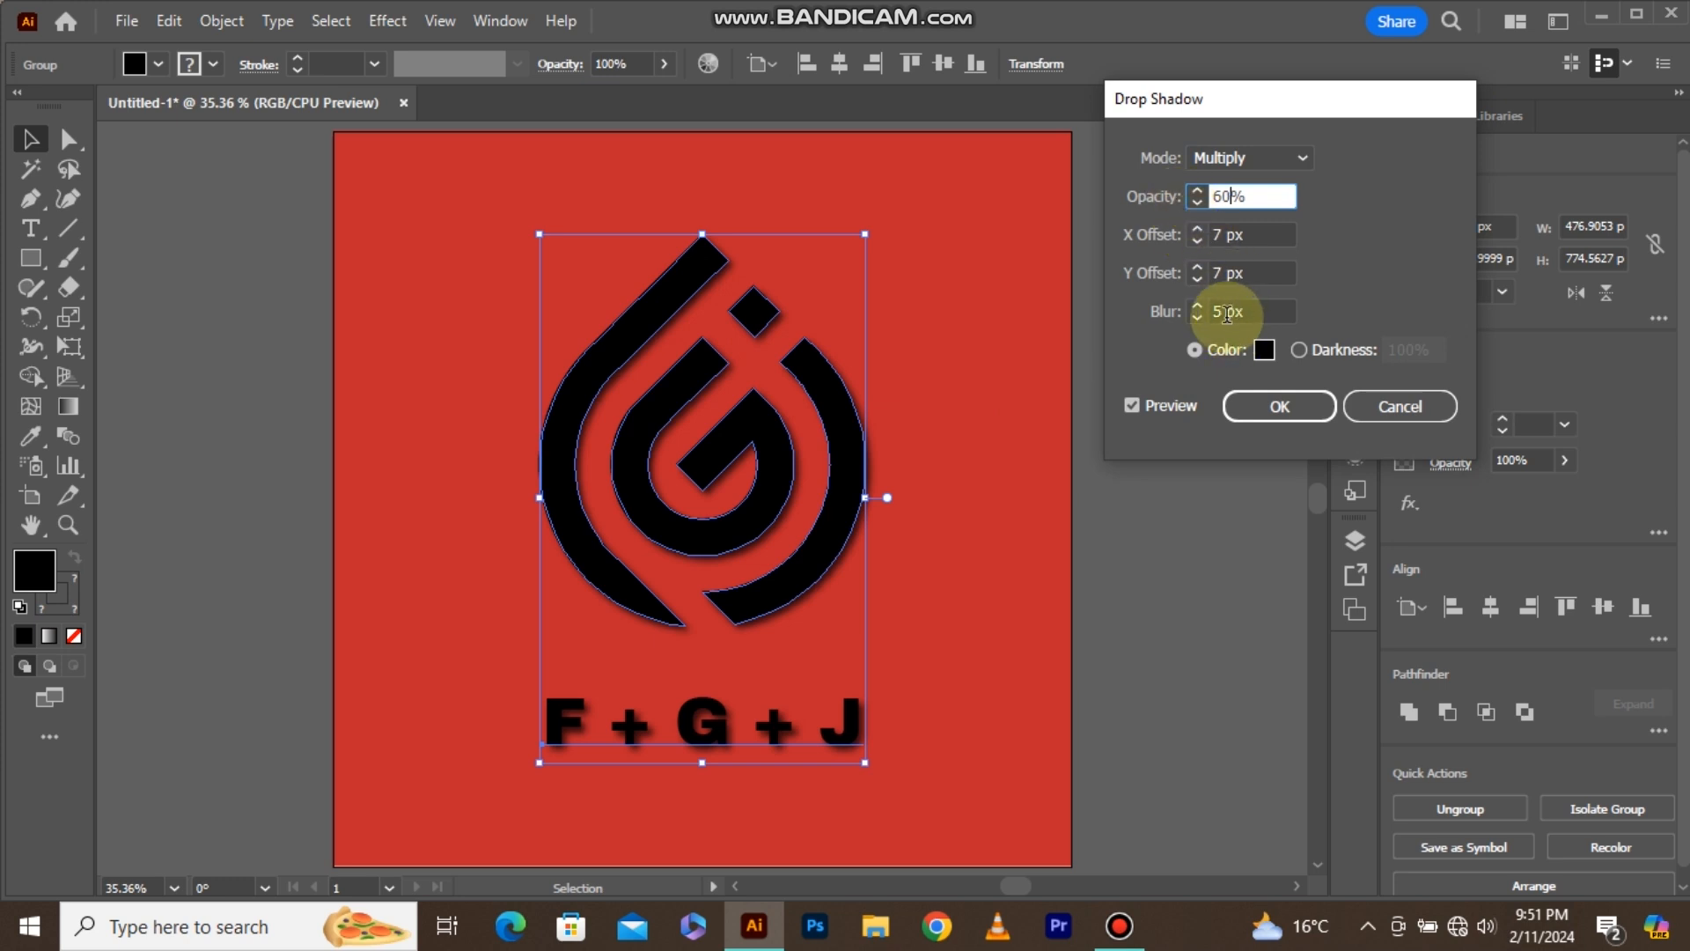
double_click(1198, 313)
text(4px)
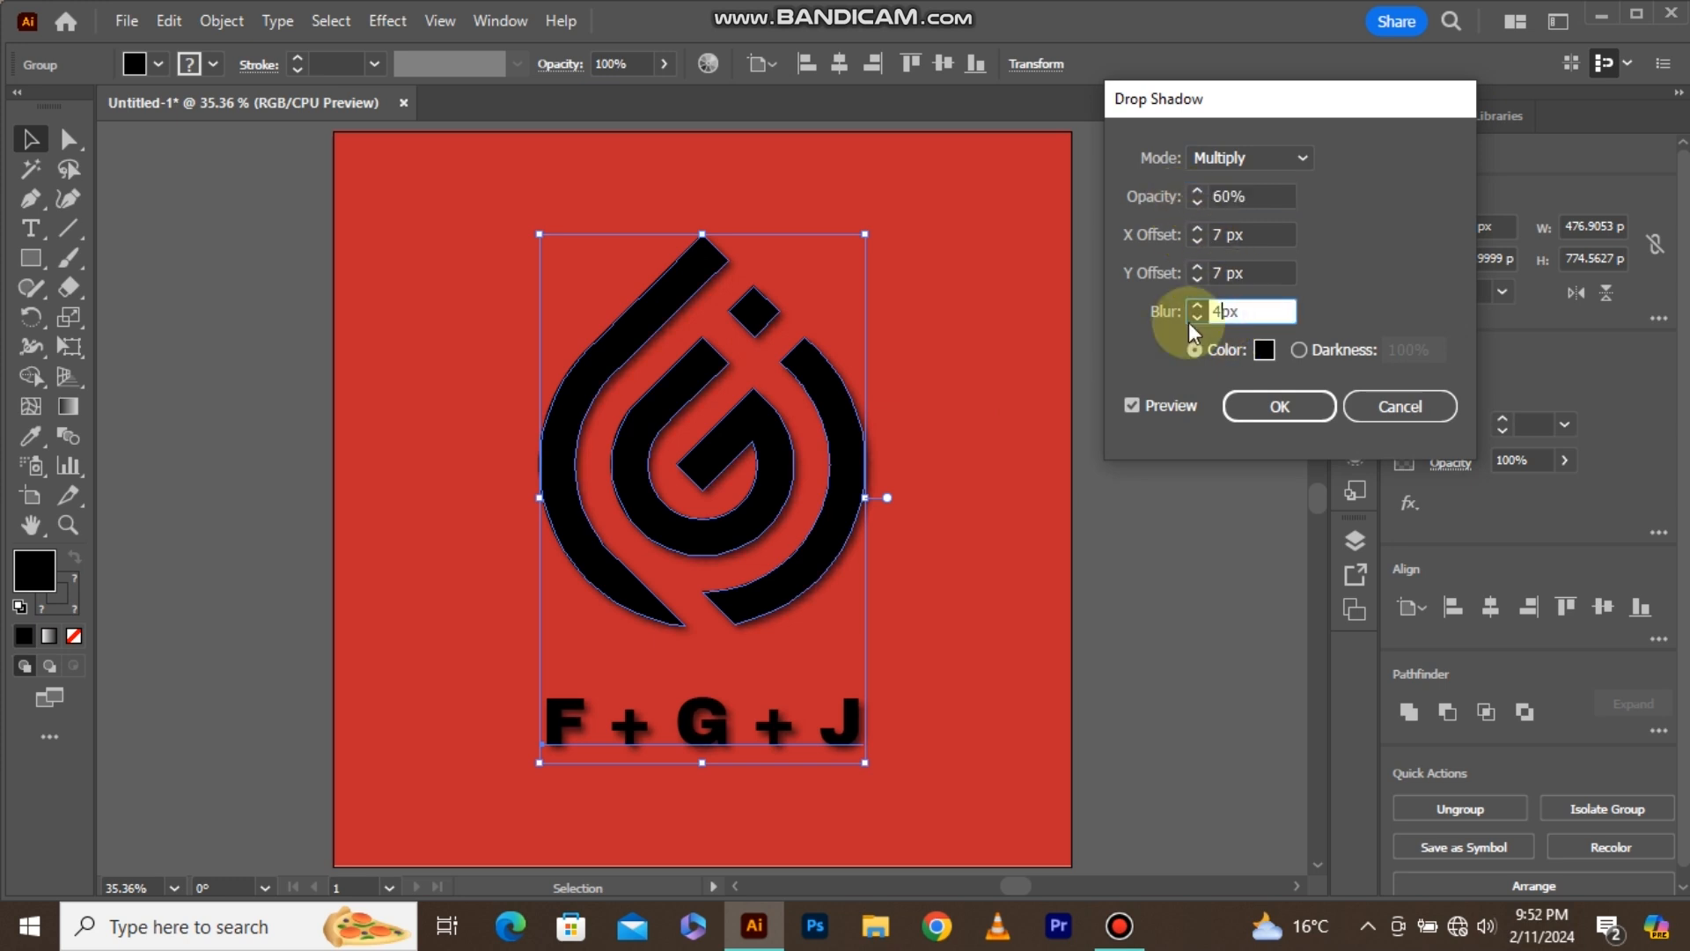
click(1257, 410)
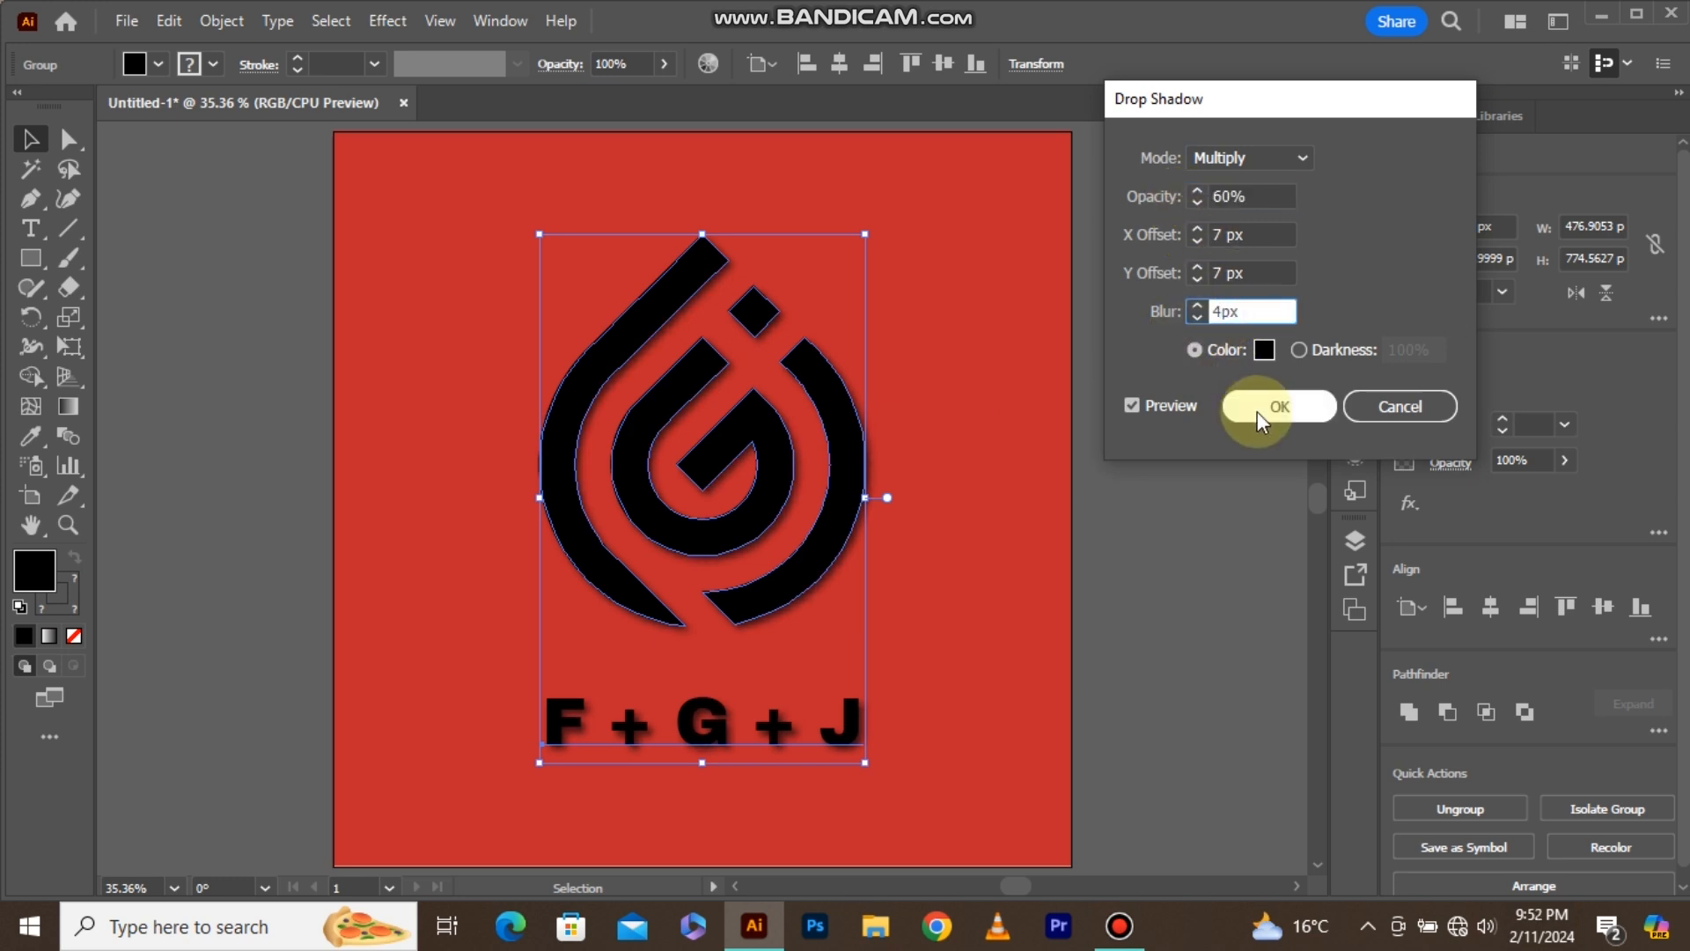
click(1030, 410)
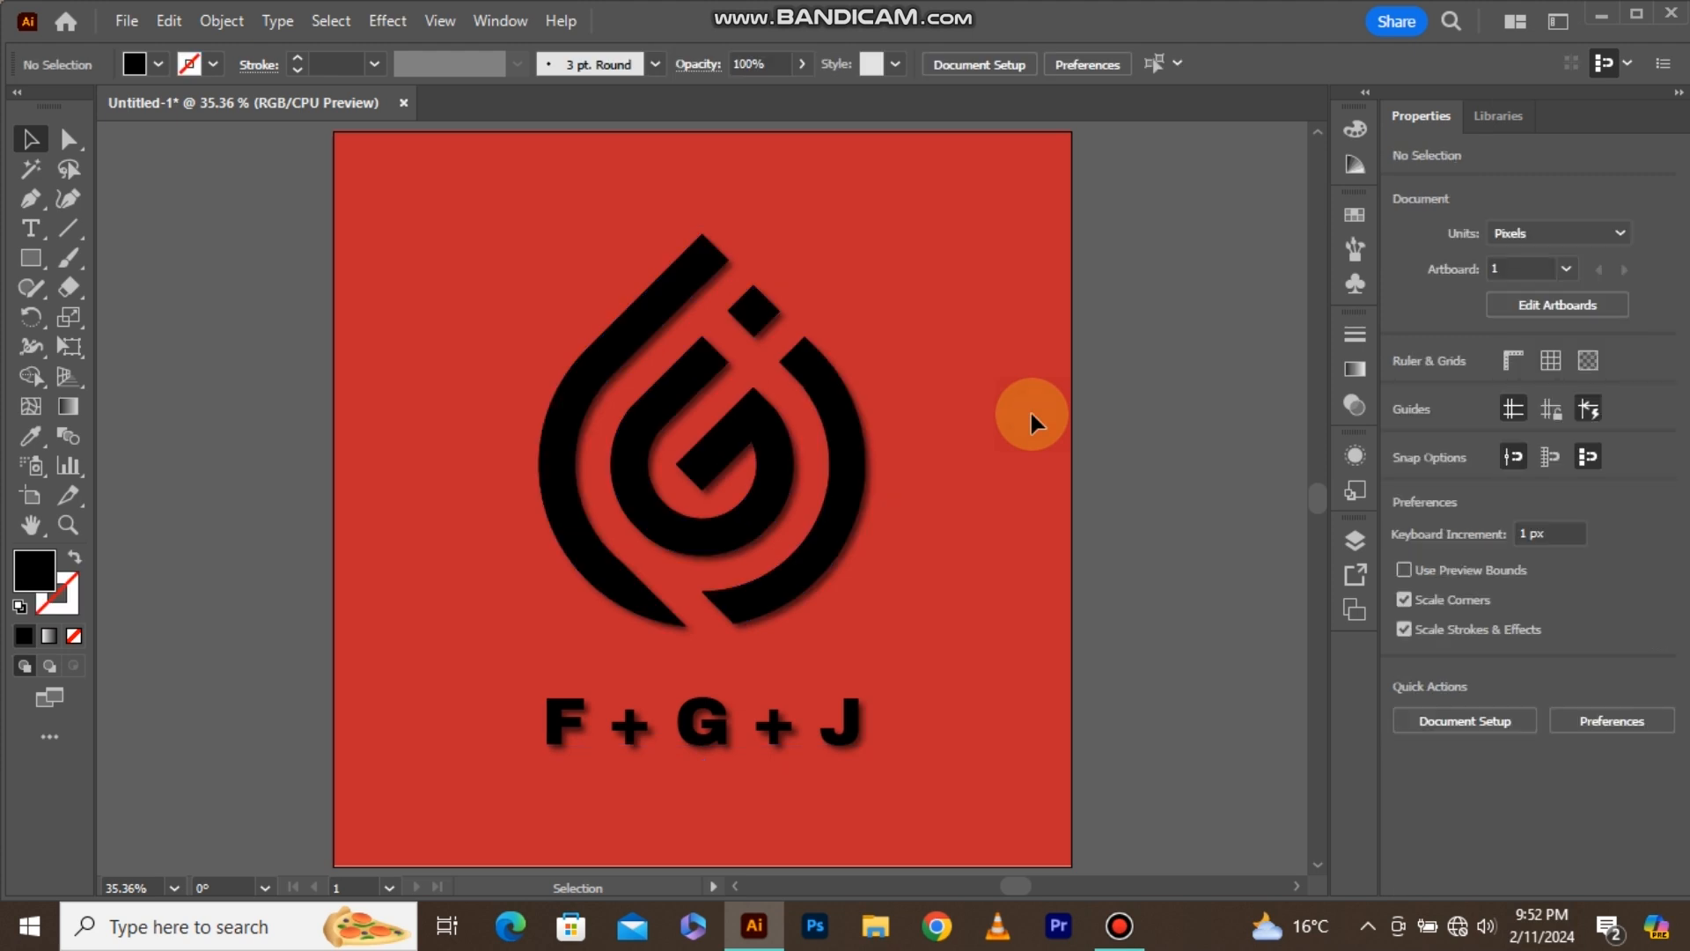